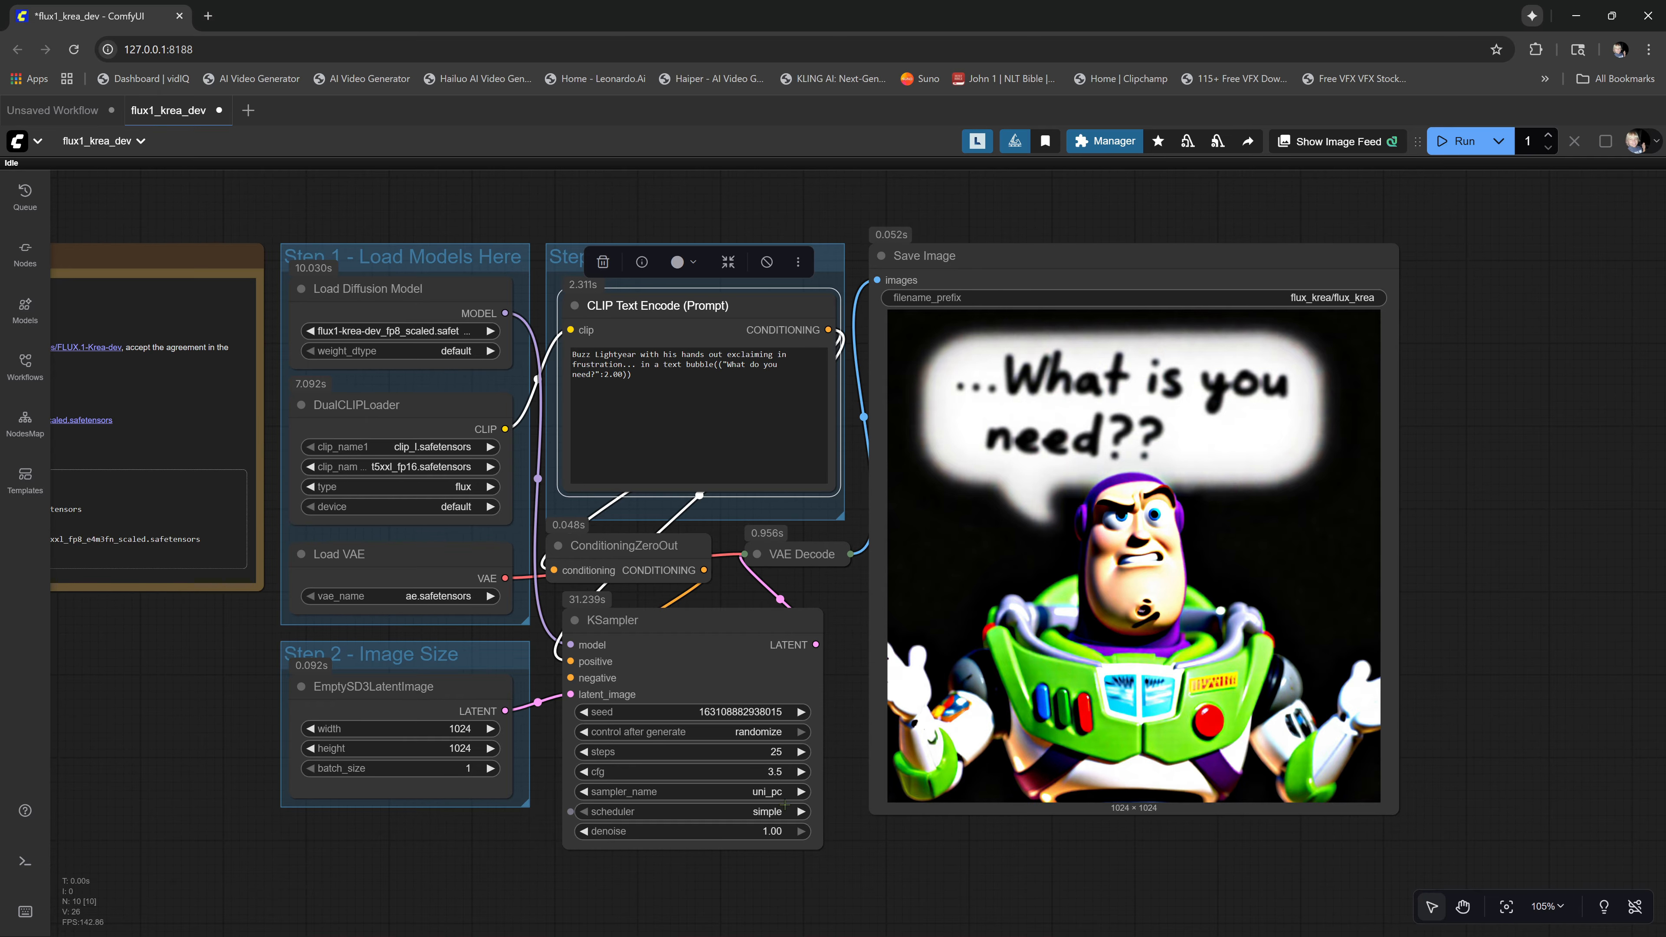
# Switch to the Civitai window and examine the generation data of the Buzz Lightyear image and the metallic samurai image
pyautogui.click(780, 792)
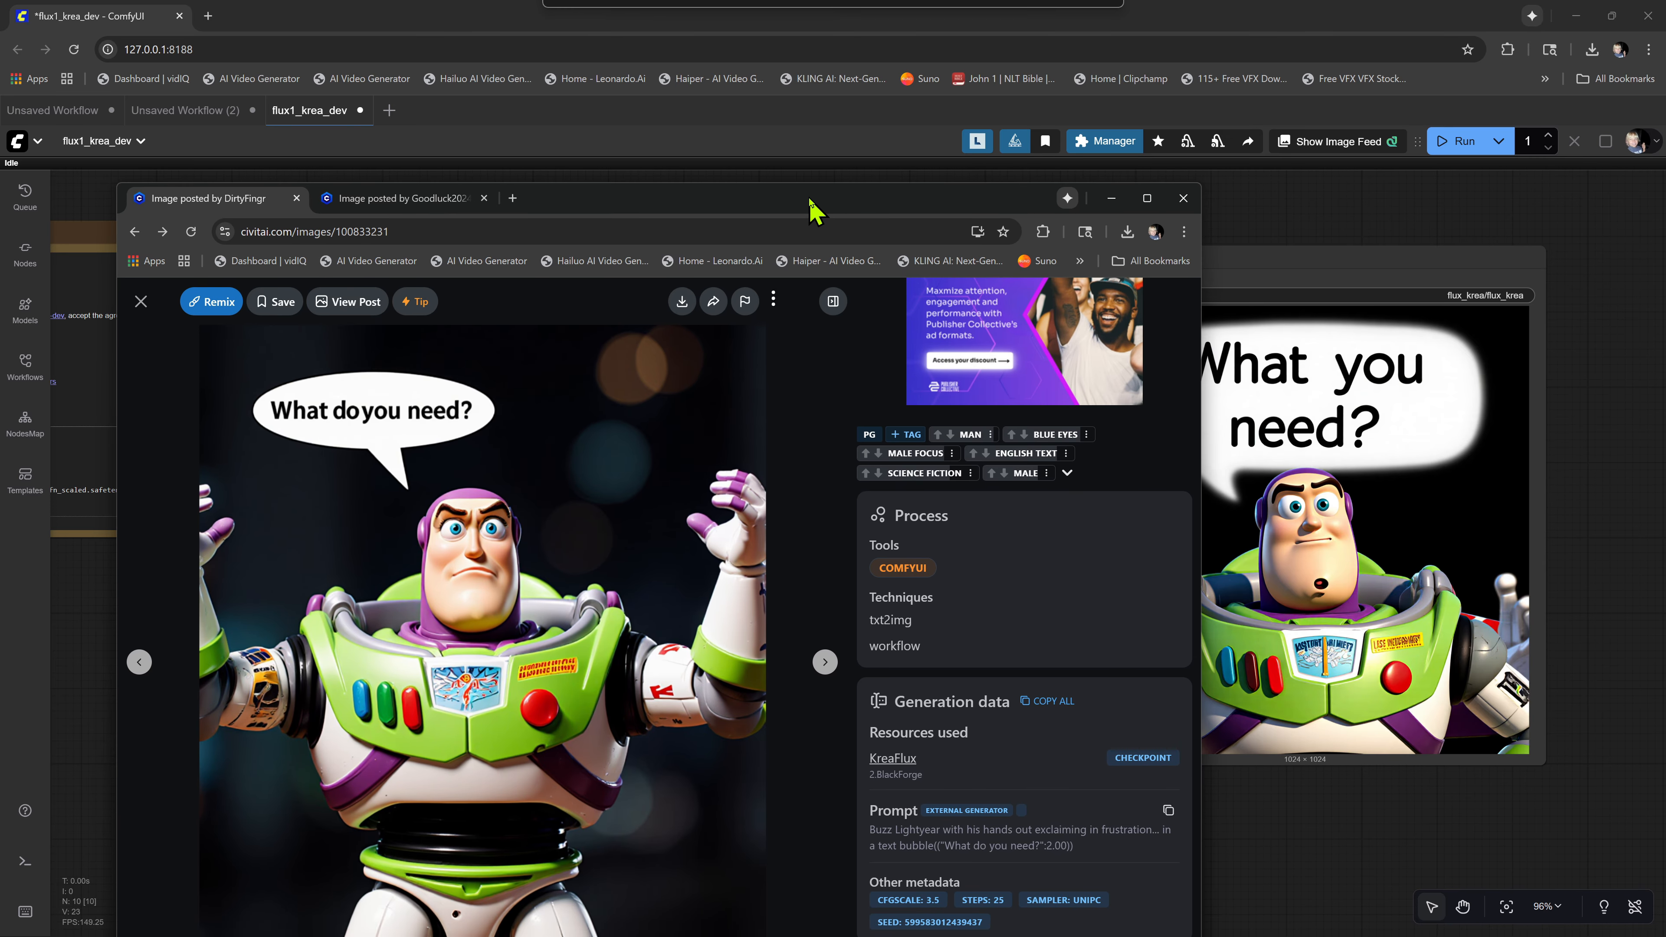
pyautogui.moveTo(810, 198); pyautogui.dragTo(772, 194)
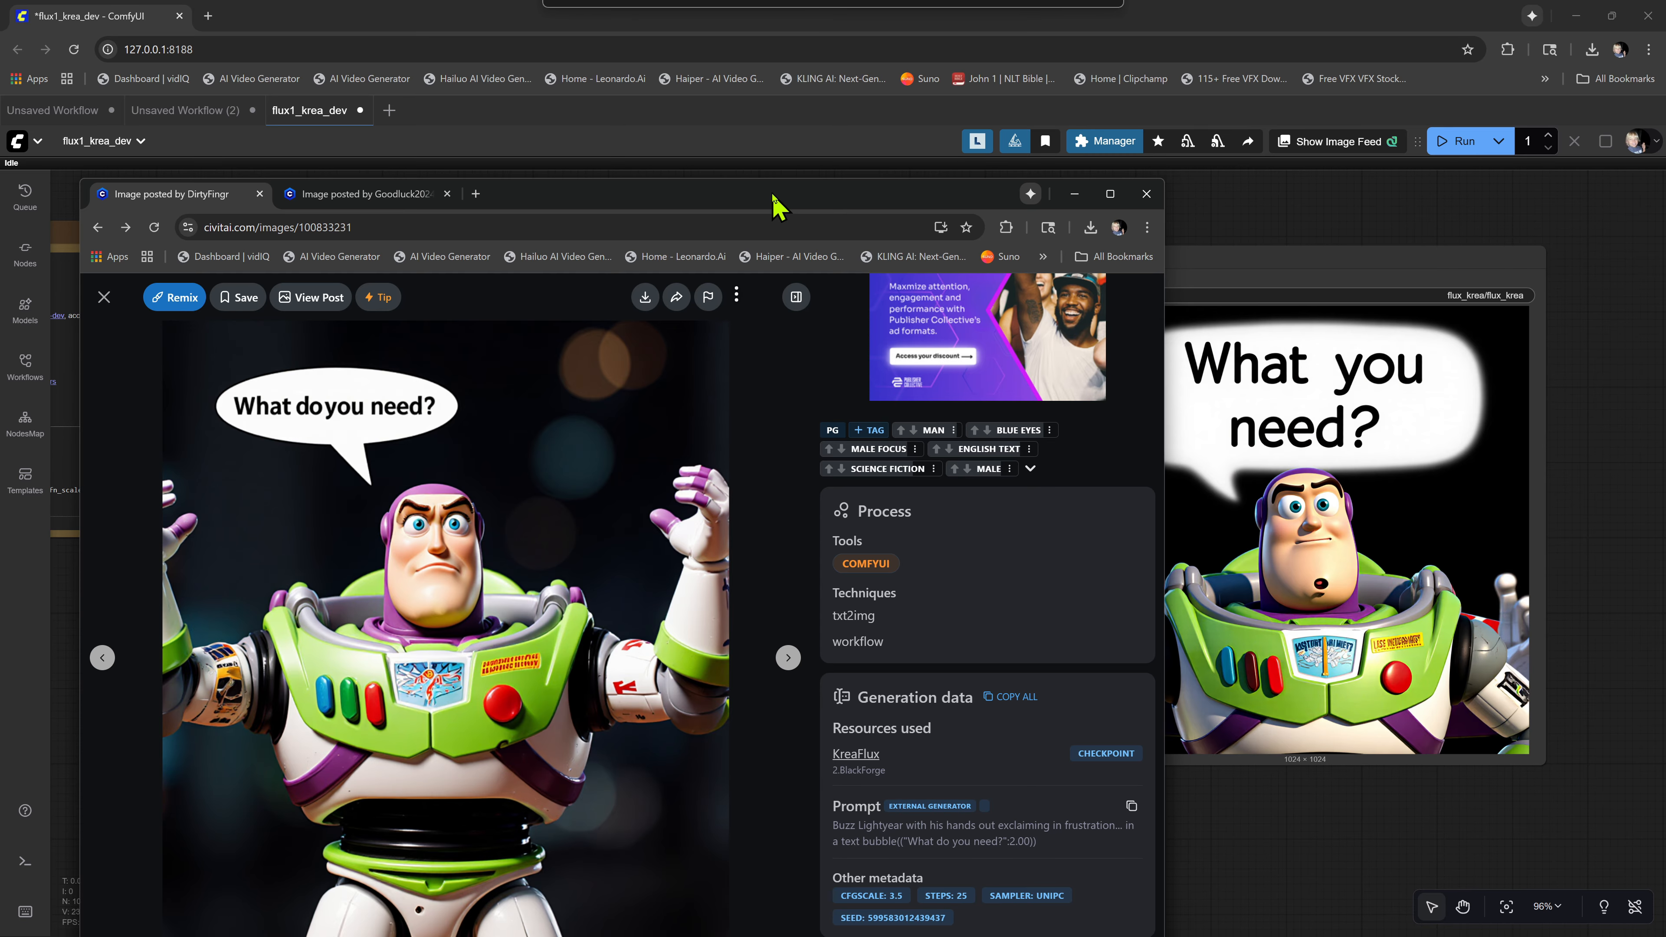
pyautogui.moveTo(771, 195); pyautogui.dragTo(1665, 243)
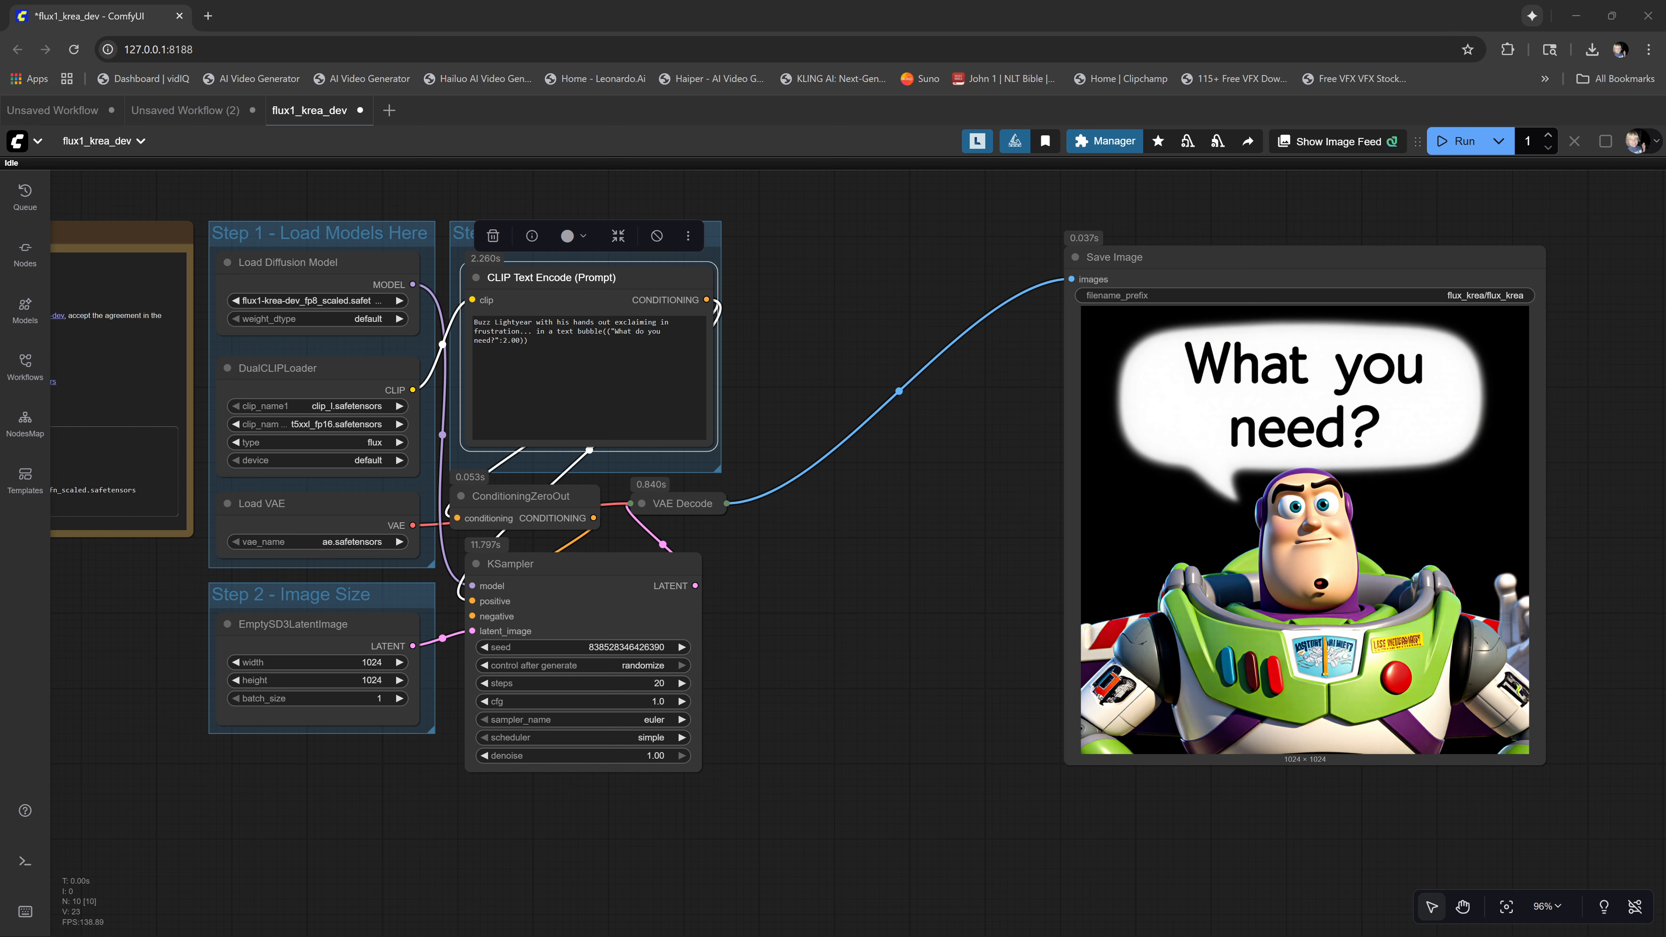
pyautogui.moveTo(1664, 195); pyautogui.dragTo(757, 154)
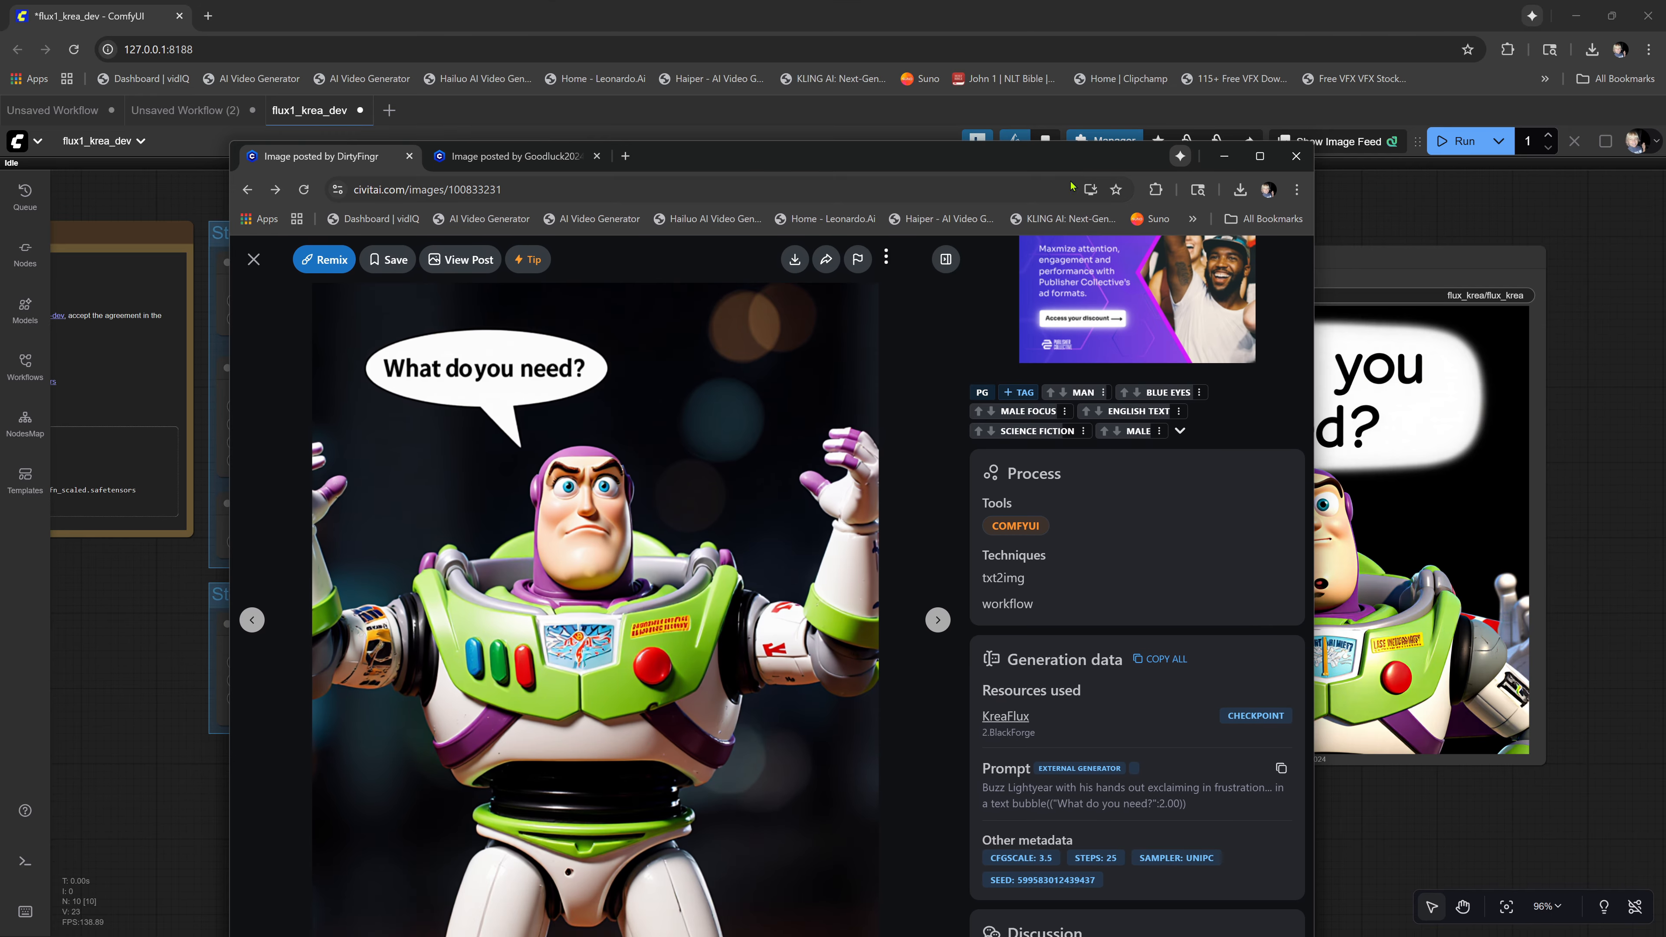
pyautogui.click(1261, 157)
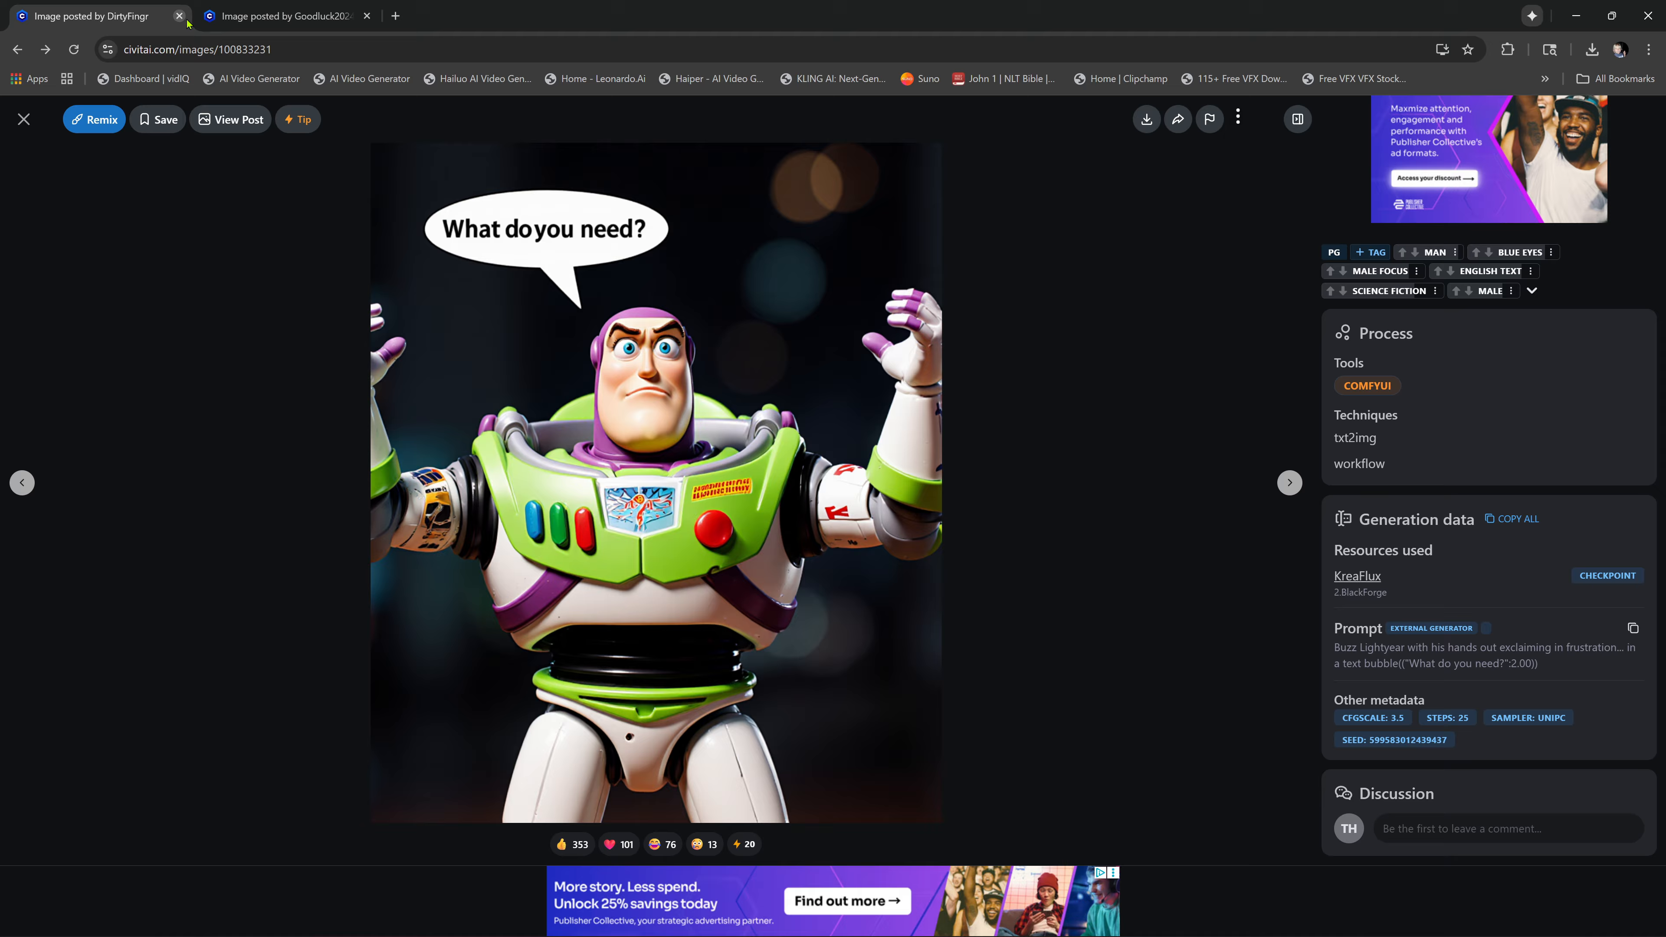
pyautogui.click(252, 18)
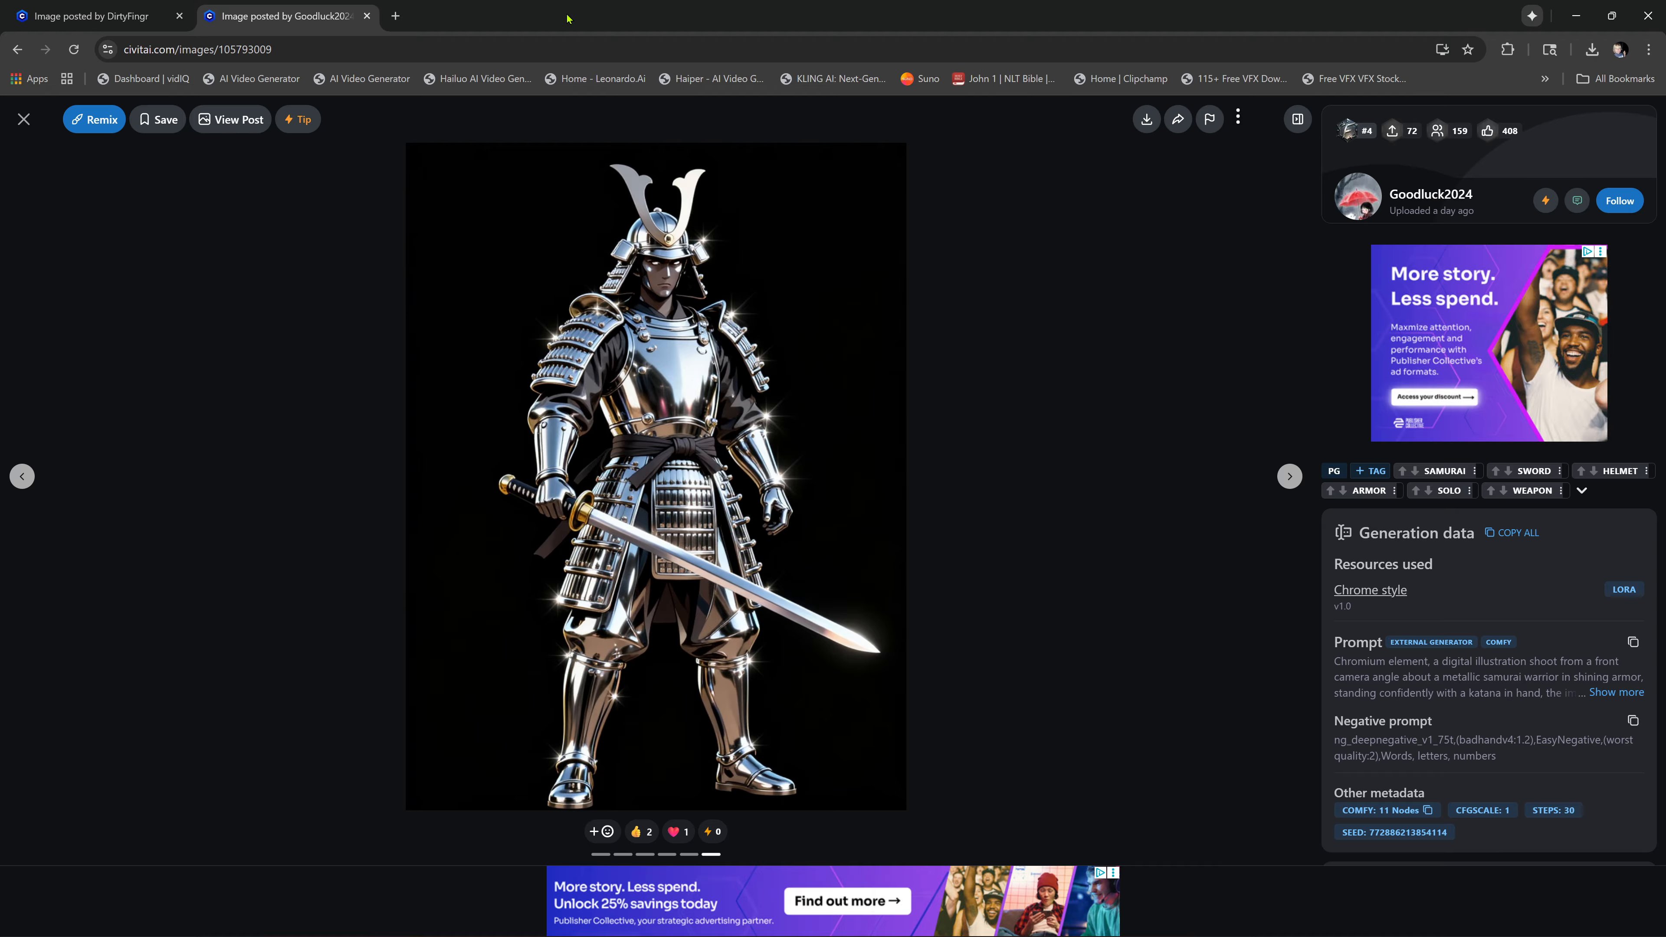
pyautogui.moveTo(568, 18); pyautogui.dragTo(1665, 164)
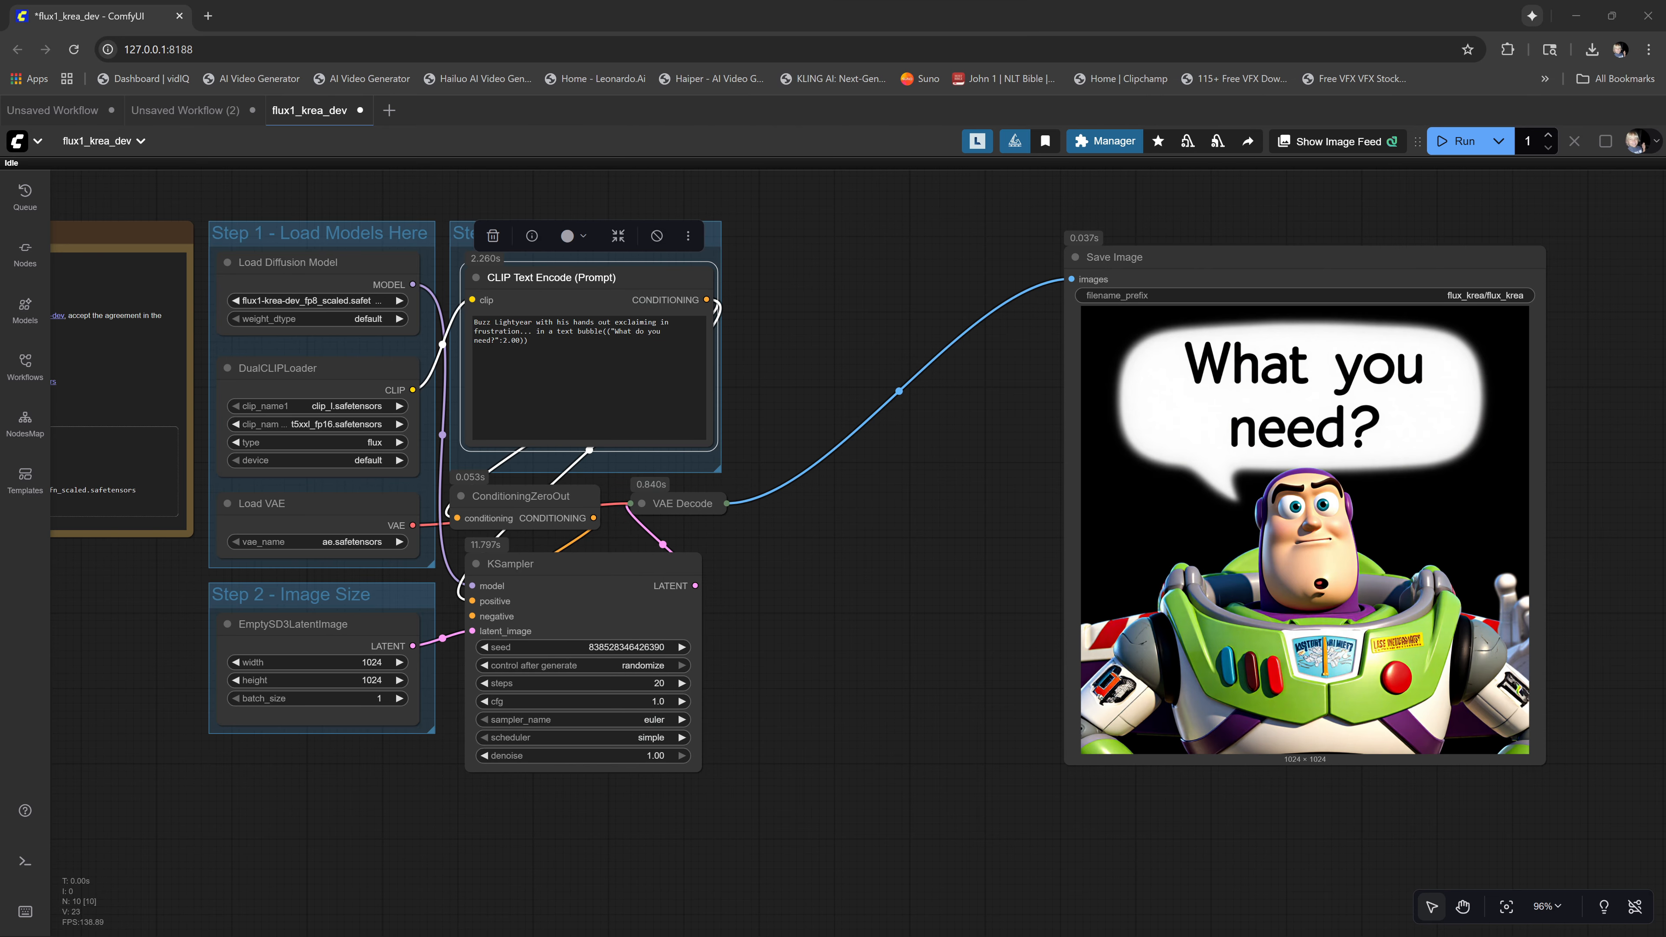
# Close the flux1_krea_dev workflow and load the samurai image from Civitai onto the ComfyUI canvas as a workflow
pyautogui.click(360, 110)
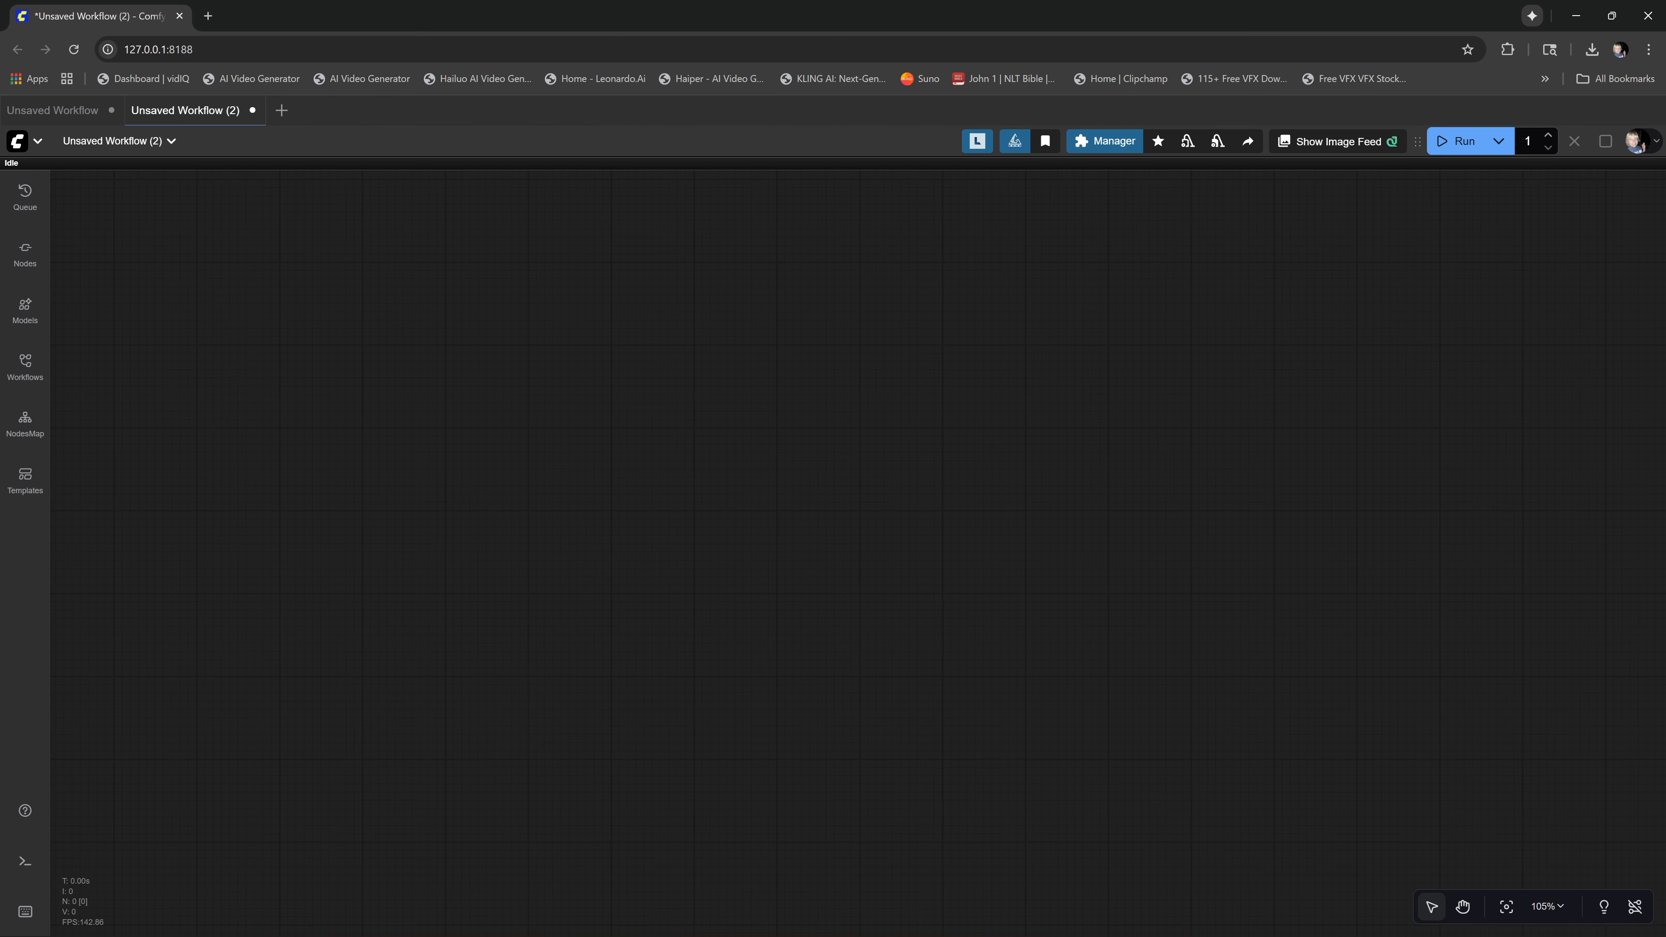
pyautogui.moveTo(1665, 148)
pyautogui.mouseDown()
pyautogui.moveTo(1651, 149)
pyautogui.moveTo(1665, 155)
pyautogui.mouseUp()
pyautogui.moveTo(1079, 394); pyautogui.dragTo(612, 453)
pyautogui.moveTo(757, 496); pyautogui.dragTo(623, 766)
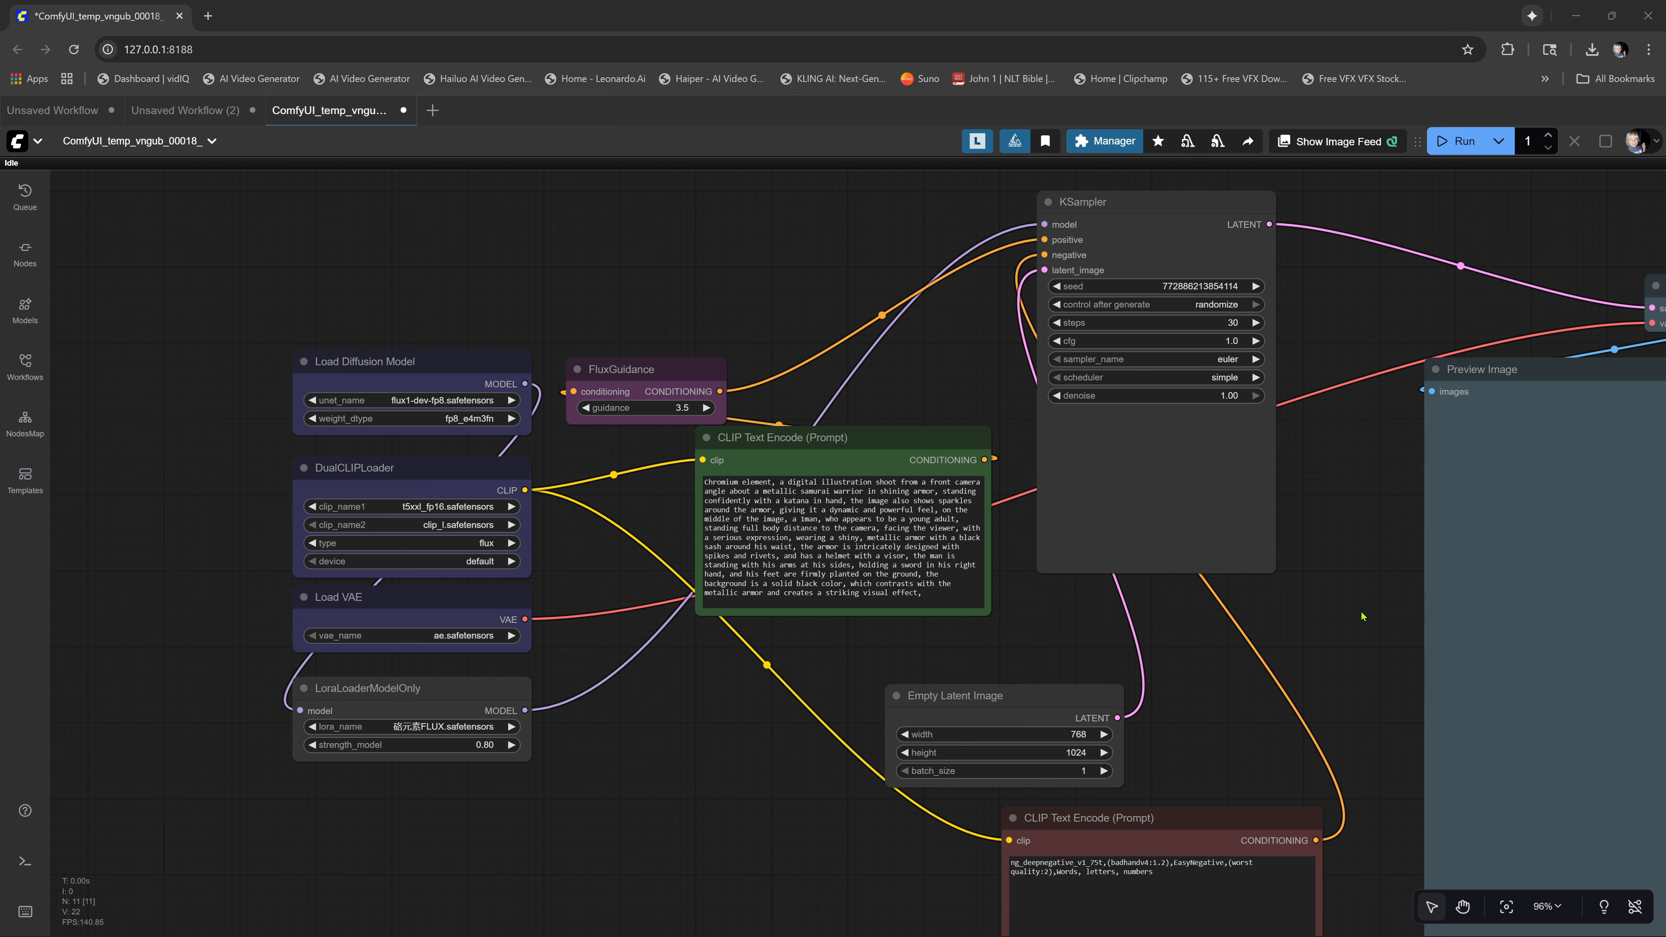
# Try to run the imported samurai workflow, and set the Load Diffusion Model node's unet_name to flux1-dev.safetensors
pyautogui.click(1457, 140)
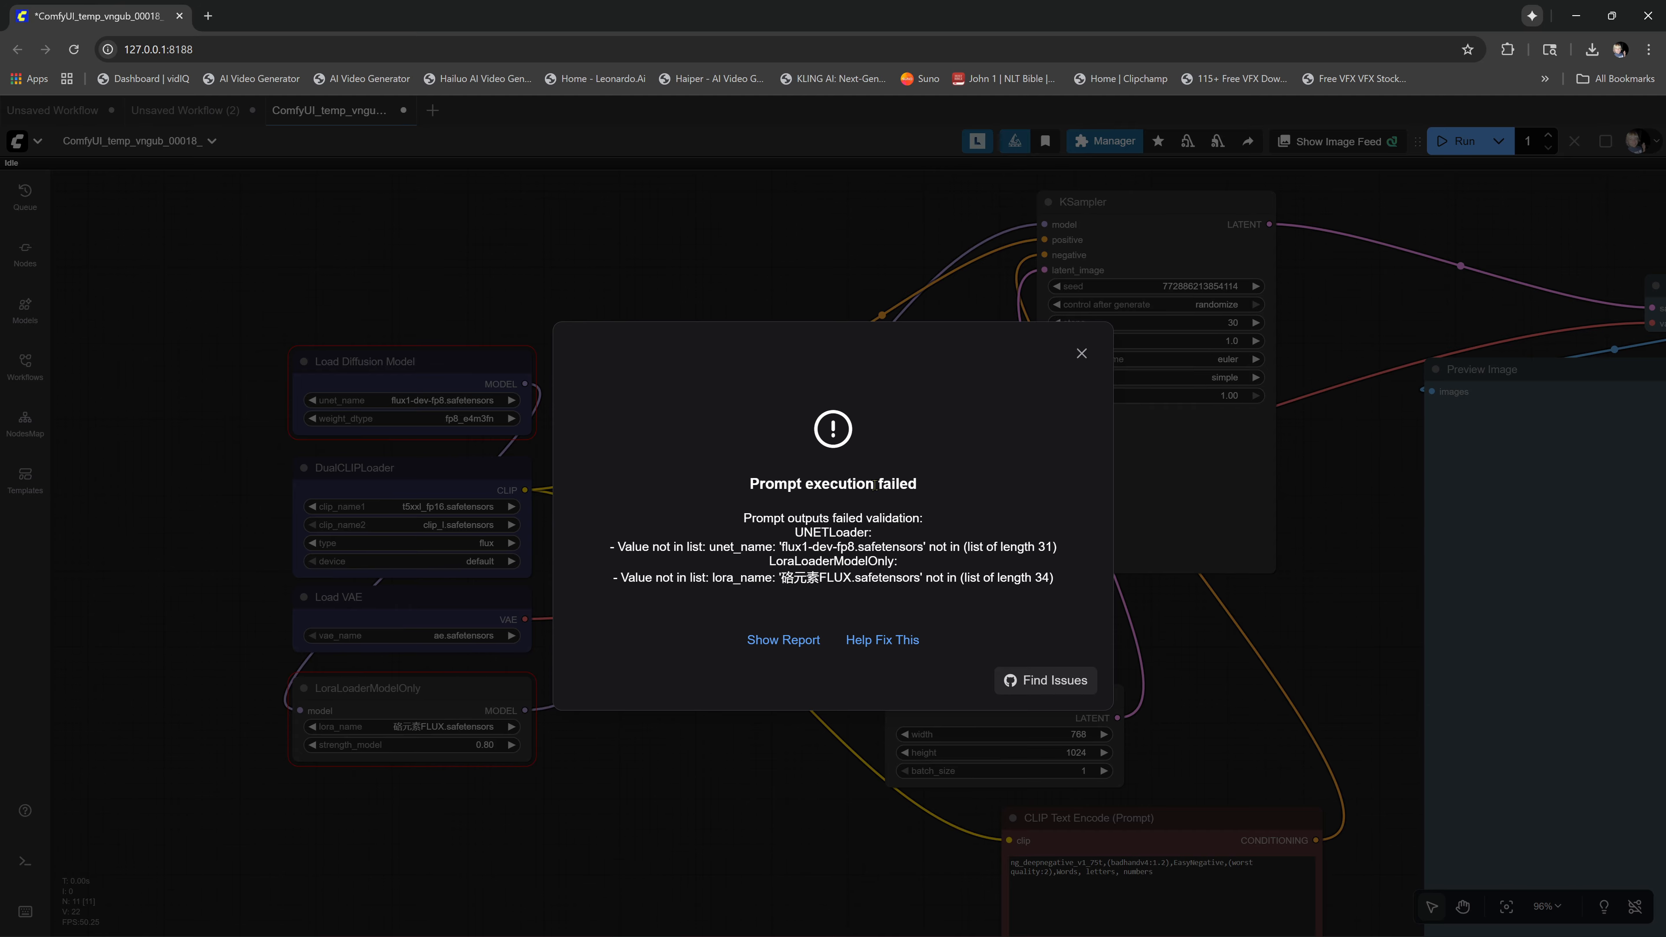
pyautogui.click(1081, 353)
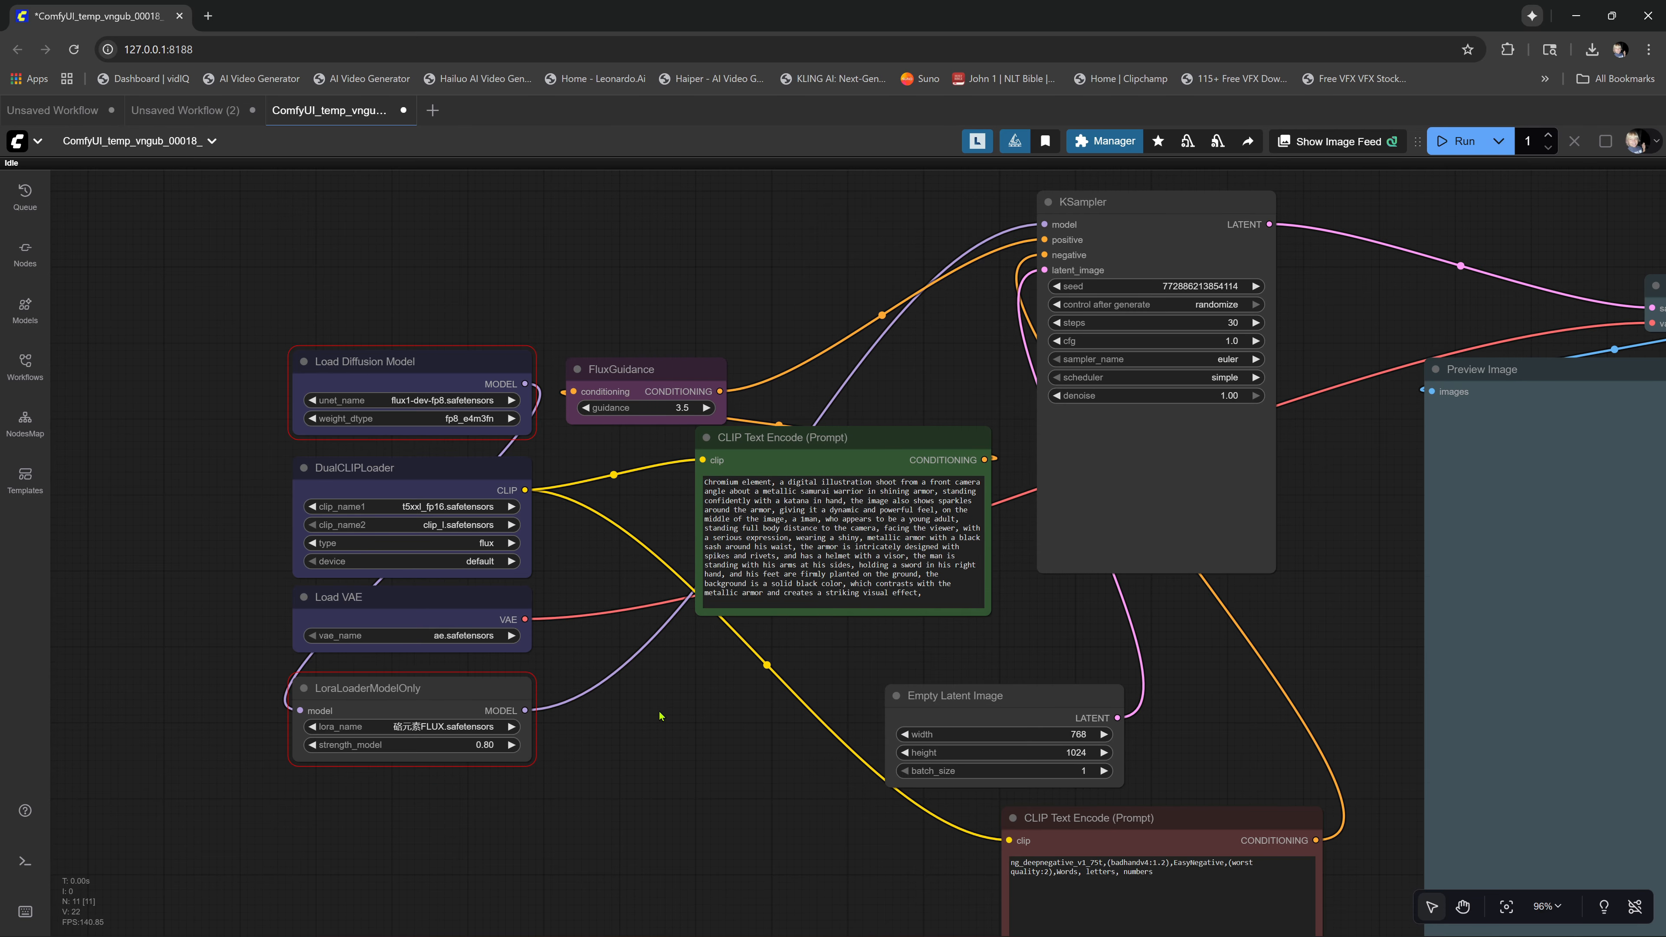
pyautogui.scroll(5, 660, 716)
pyautogui.moveTo(513, 557); pyautogui.dragTo(920, 811)
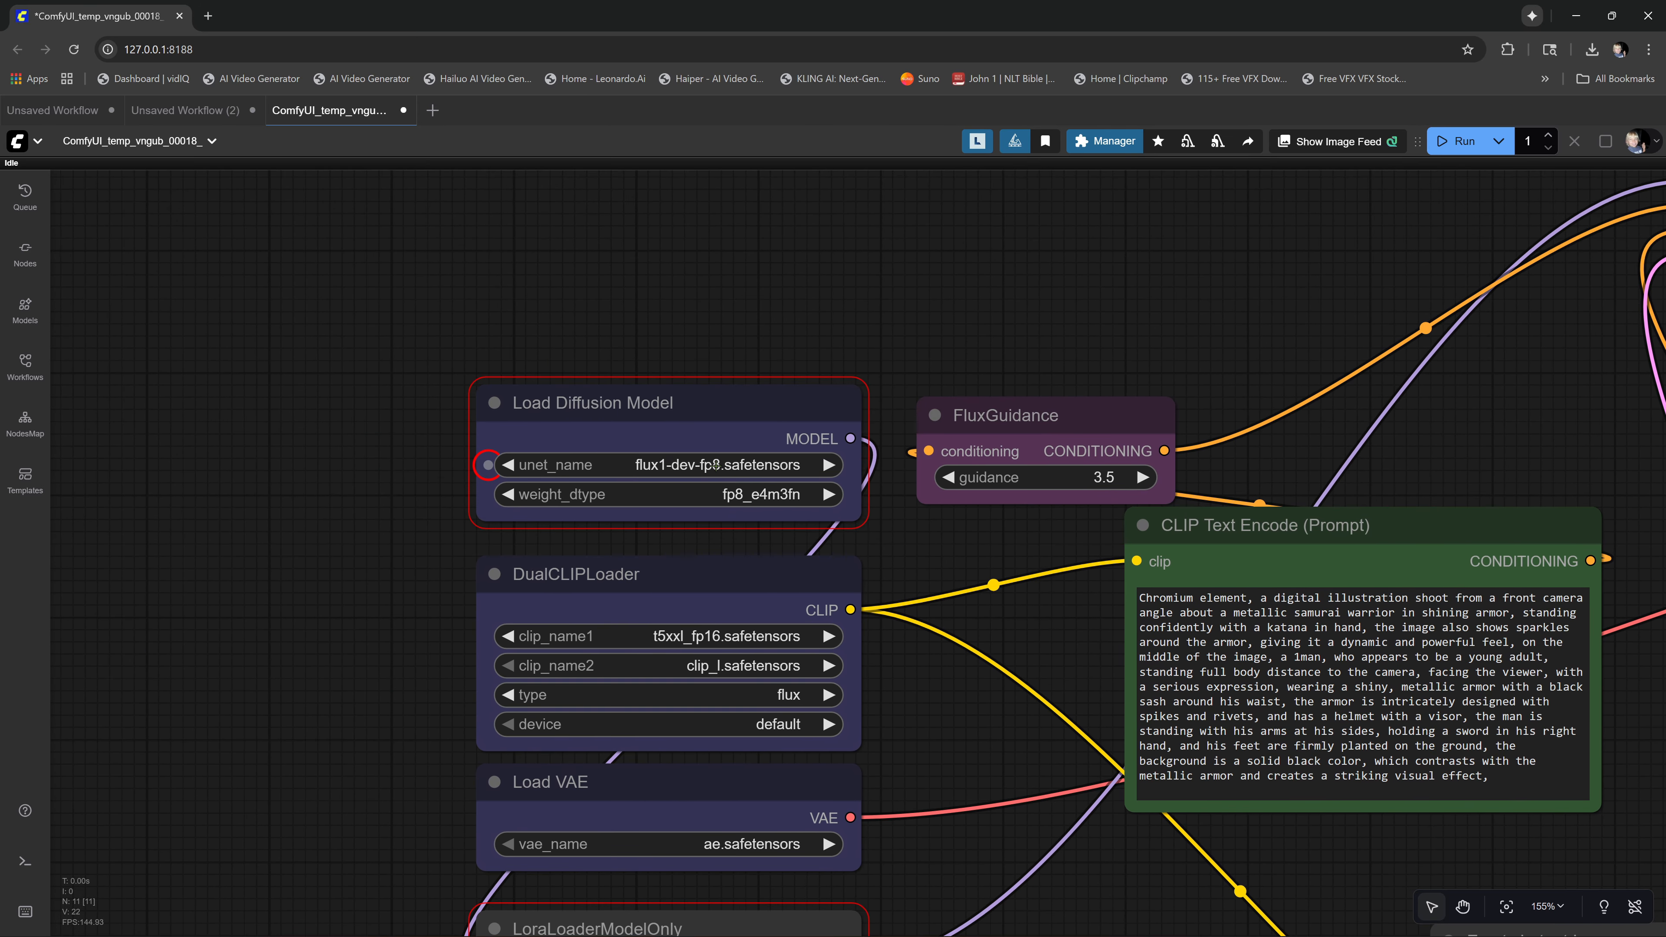
pyautogui.click(716, 464)
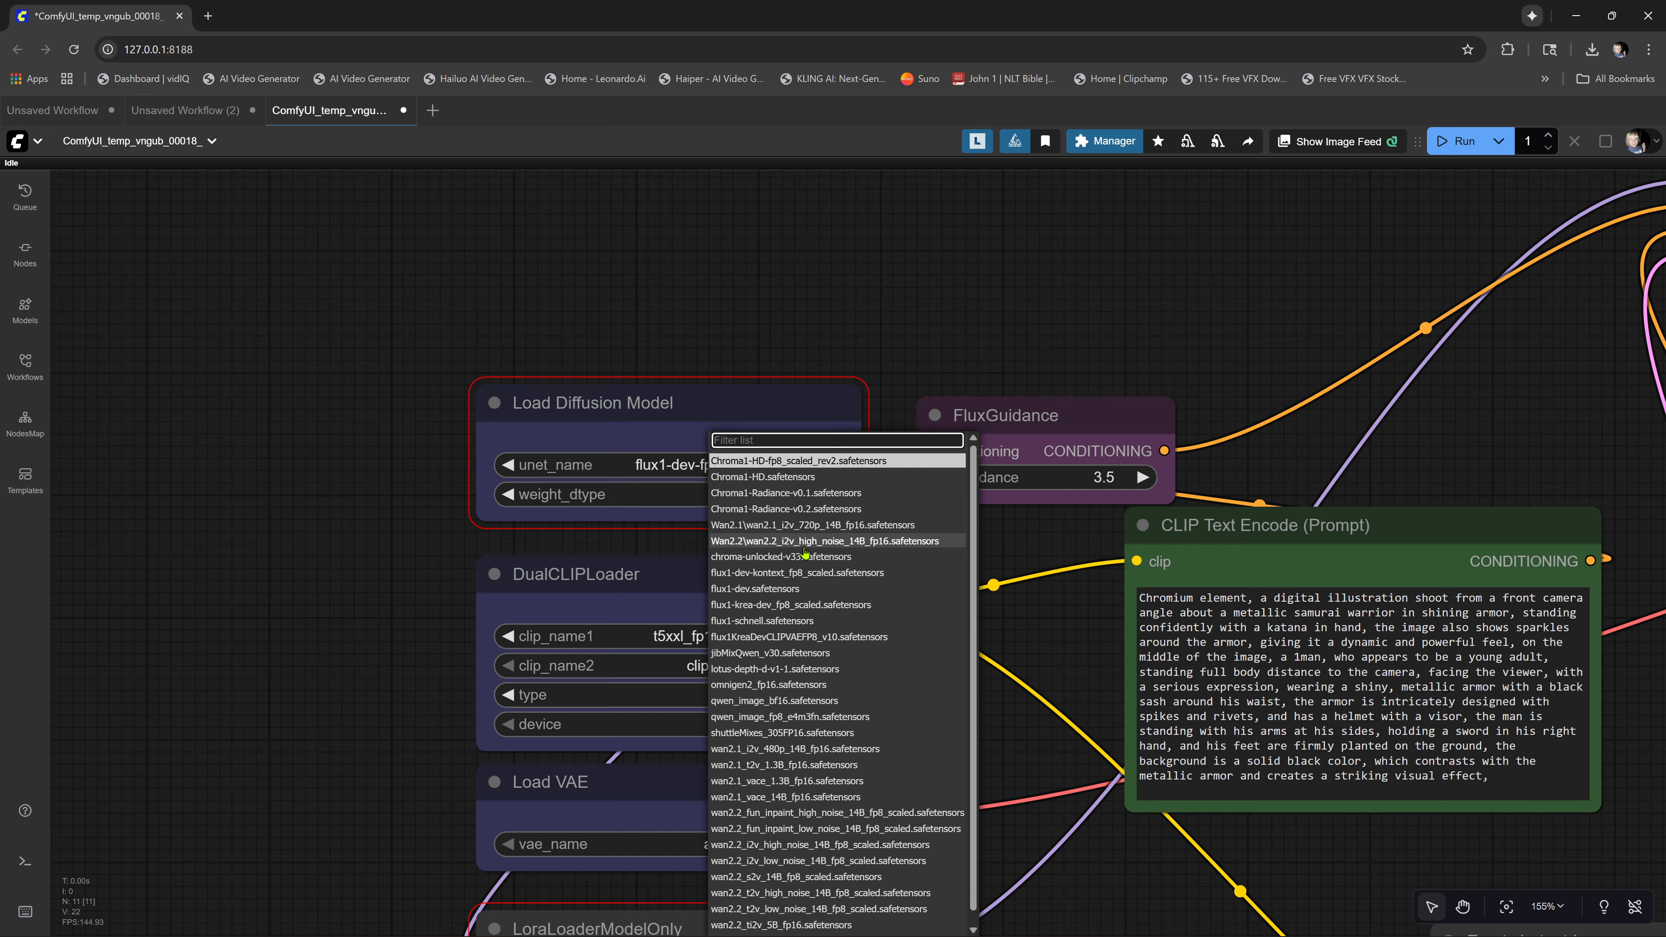
pyautogui.click(752, 590)
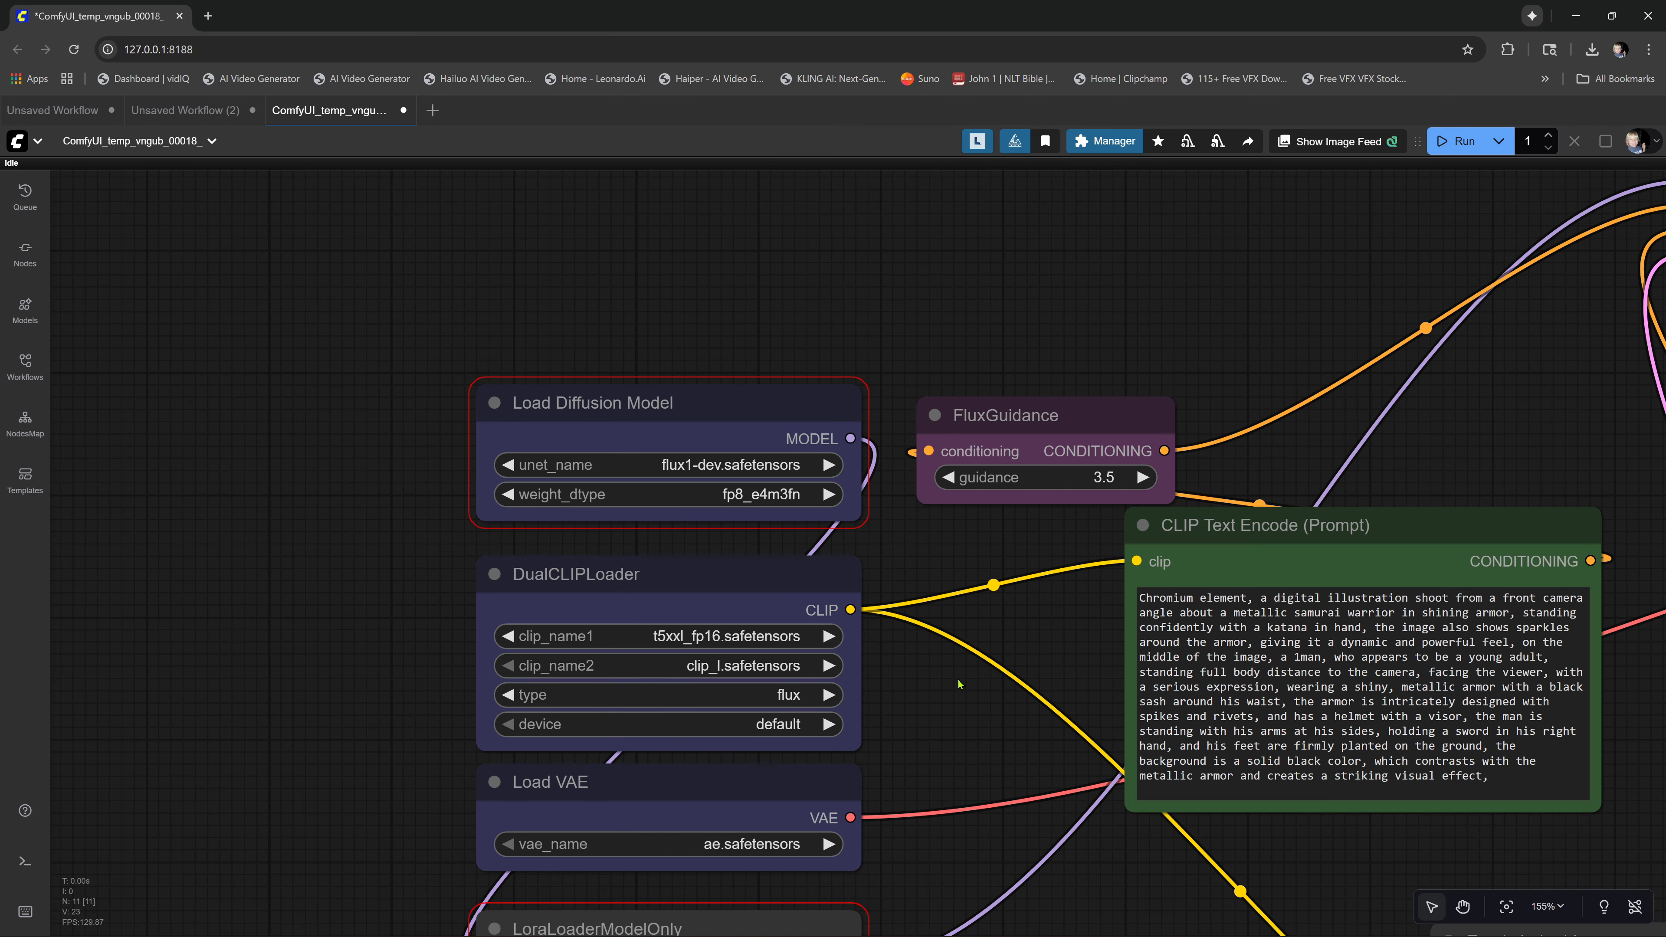
# Set the LoraLoaderModelOnly node's lora_name to 80sFantasyV2Qwen8bit.safetensors and run the workflow to generate the samurai image
pyautogui.scroll(-6, 958, 689)
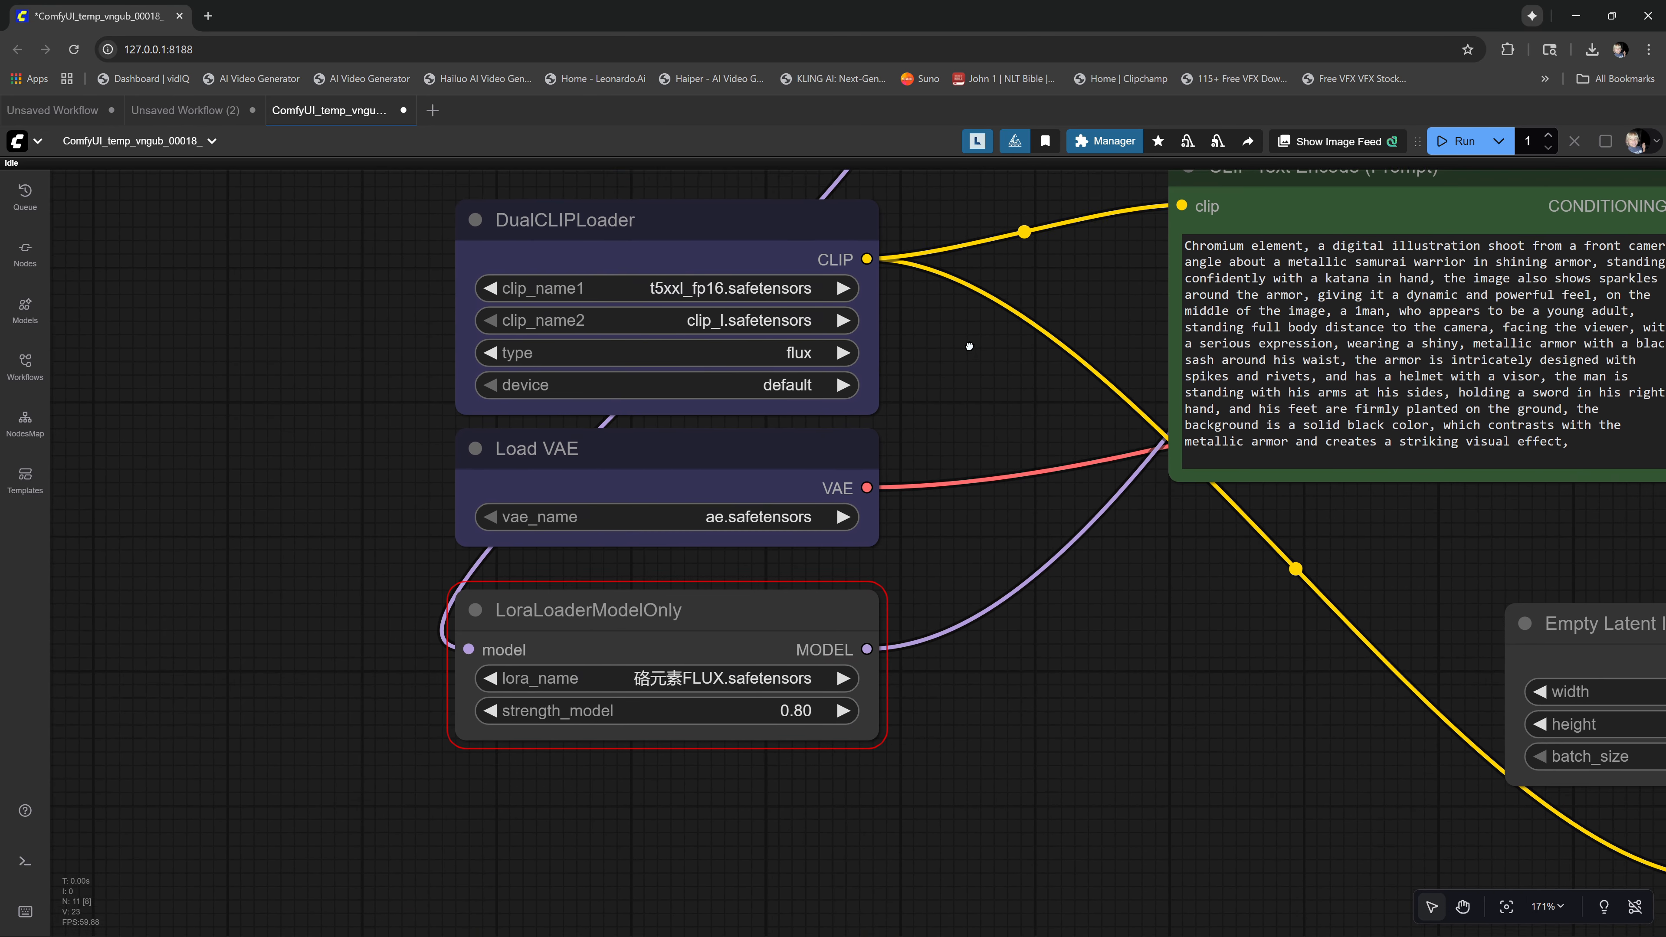
pyautogui.moveTo(1094, 747); pyautogui.dragTo(1084, 701)
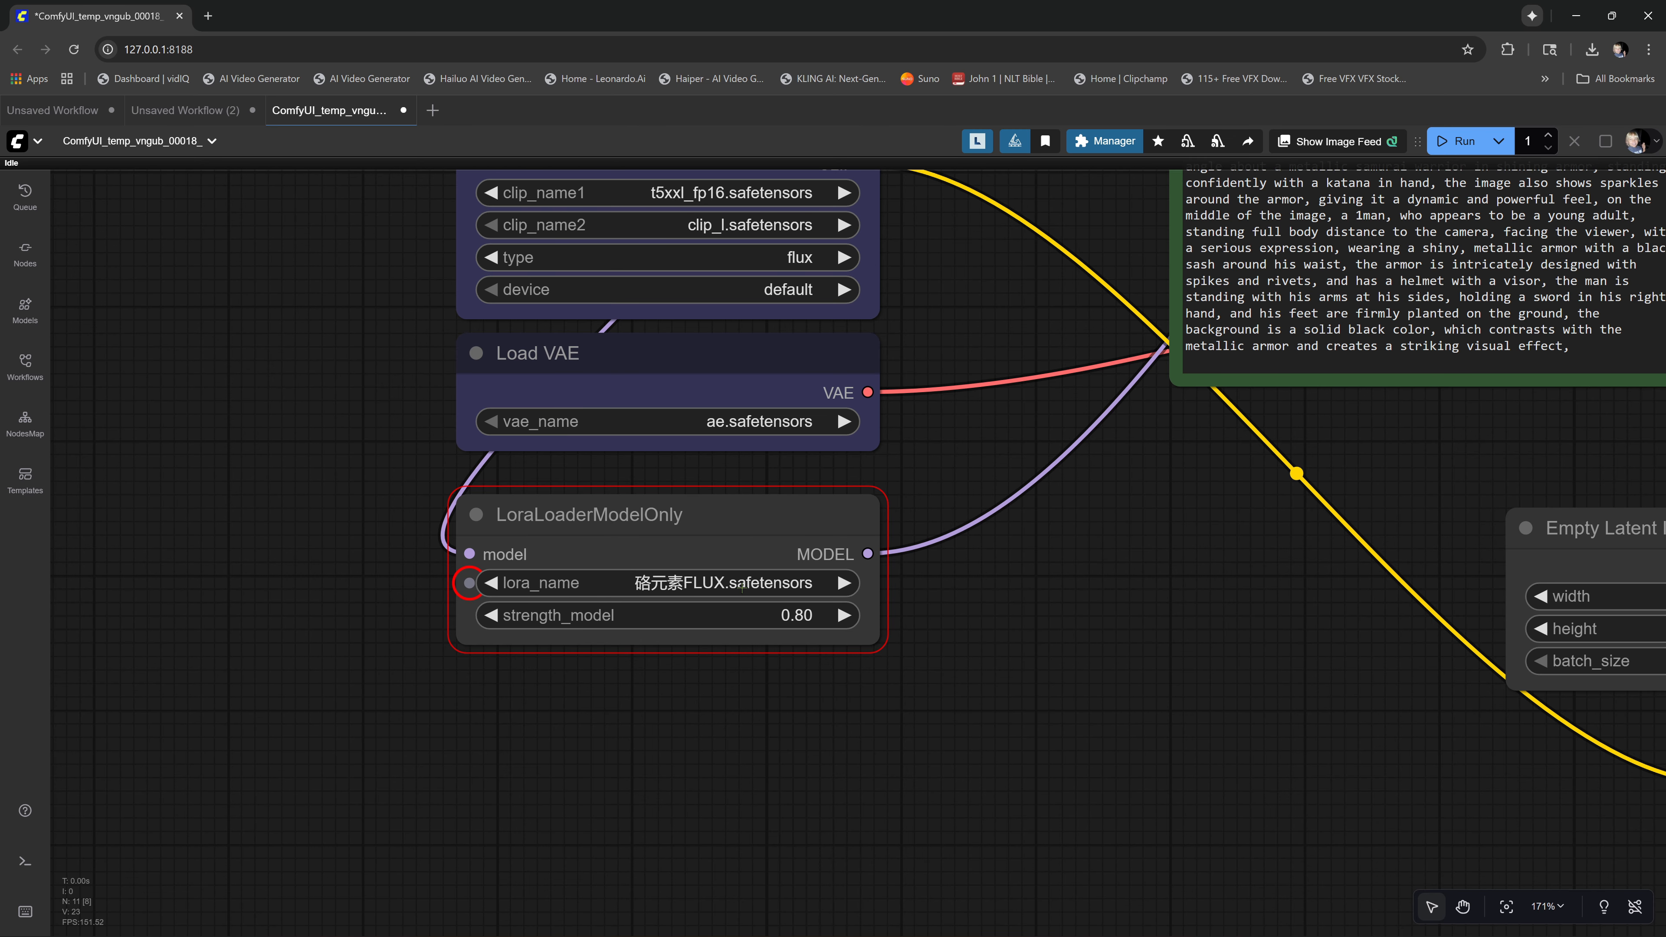
pyautogui.click(771, 582)
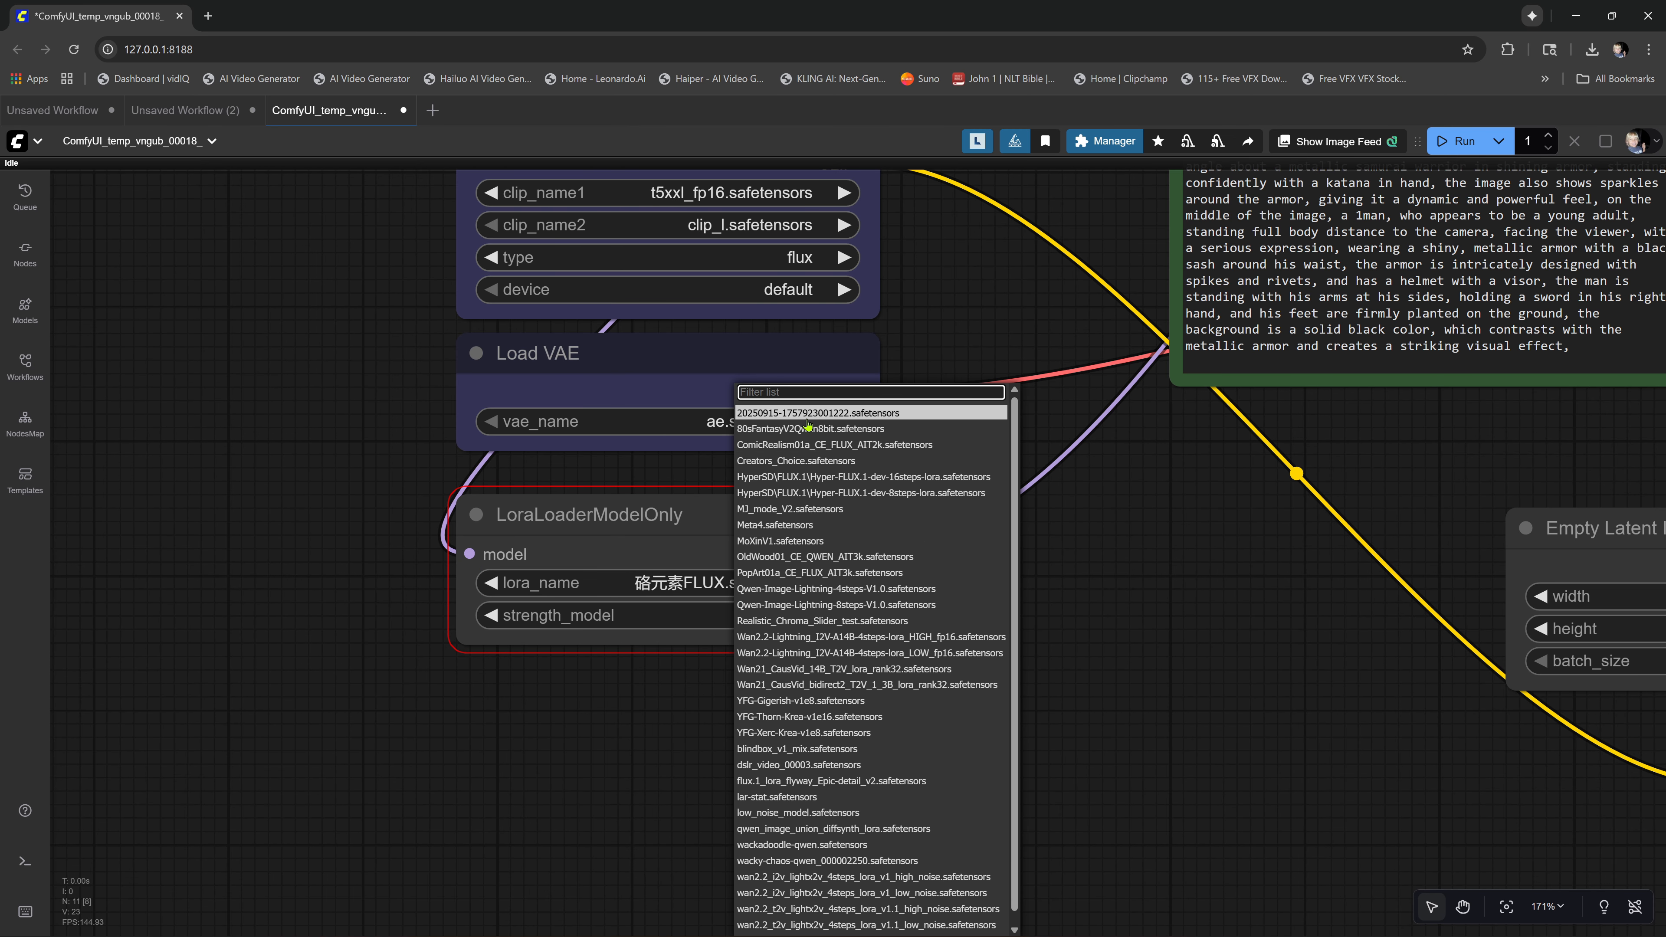
pyautogui.click(754, 429)
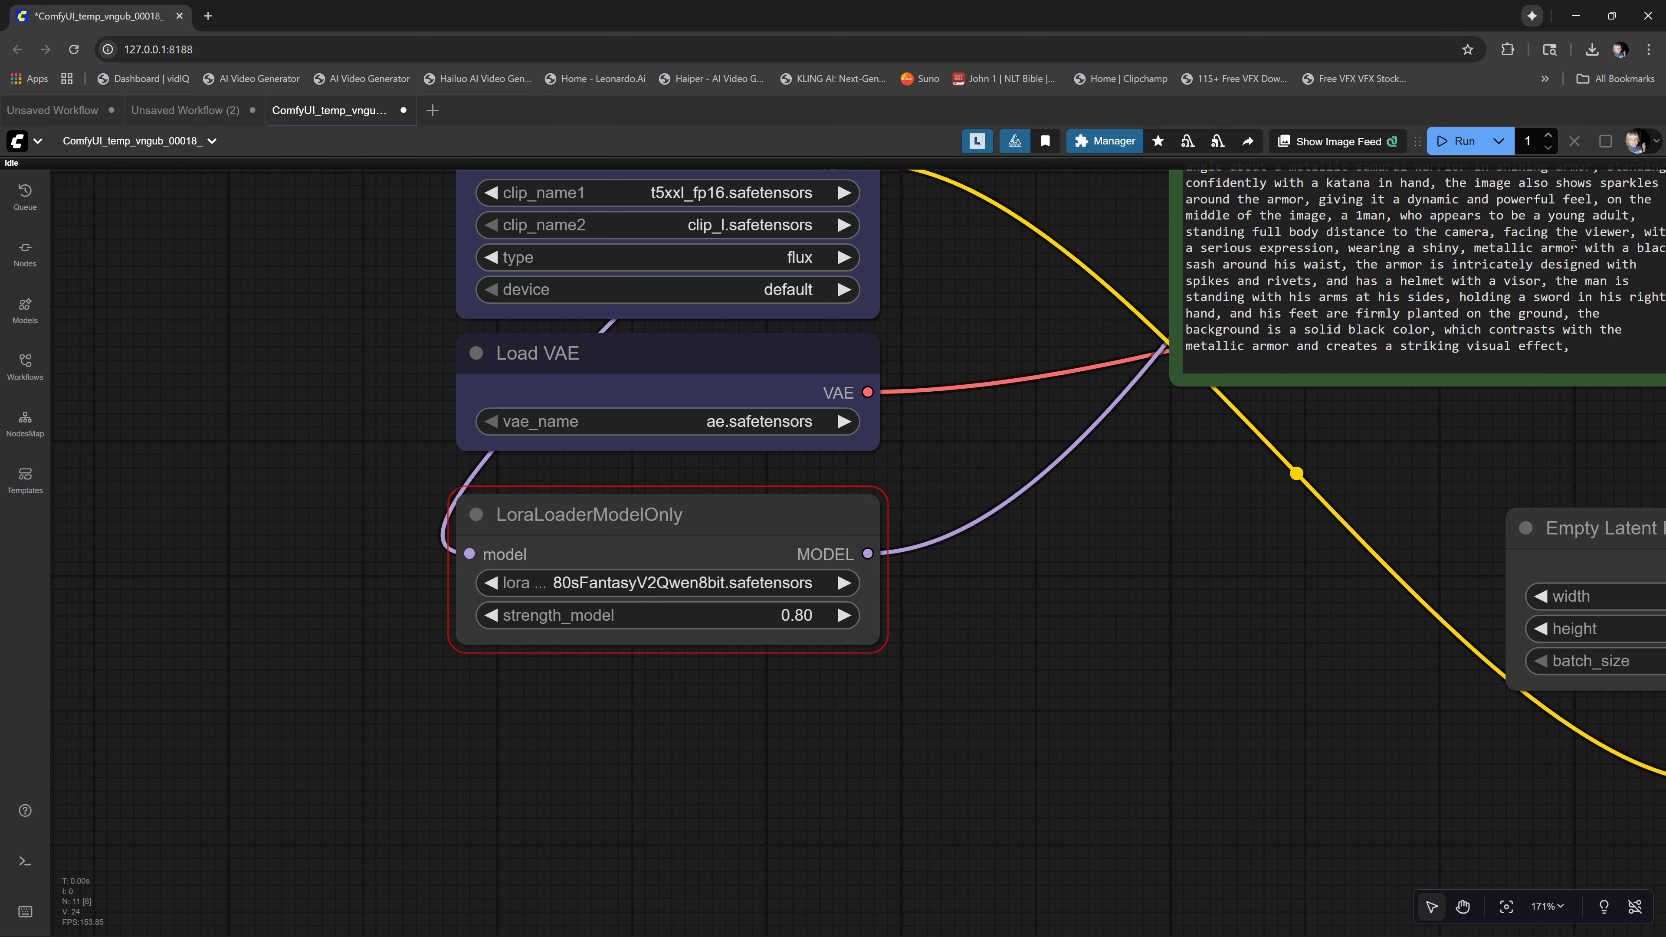
pyautogui.click(1469, 155)
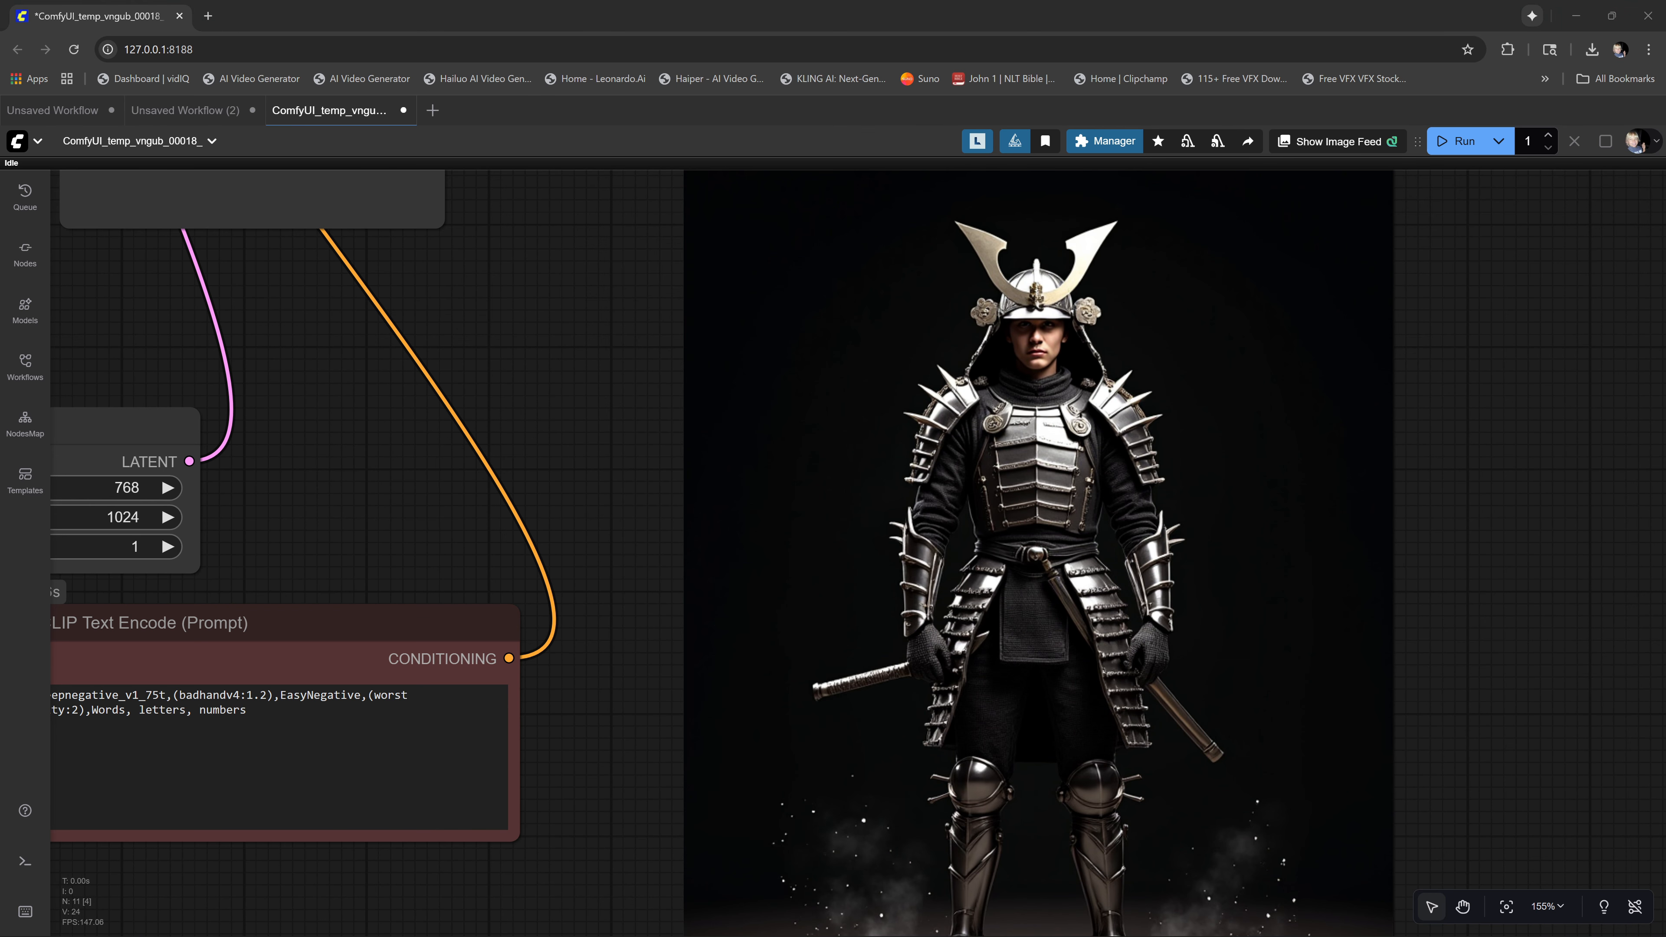
pyautogui.scroll(-1, 1061, 500)
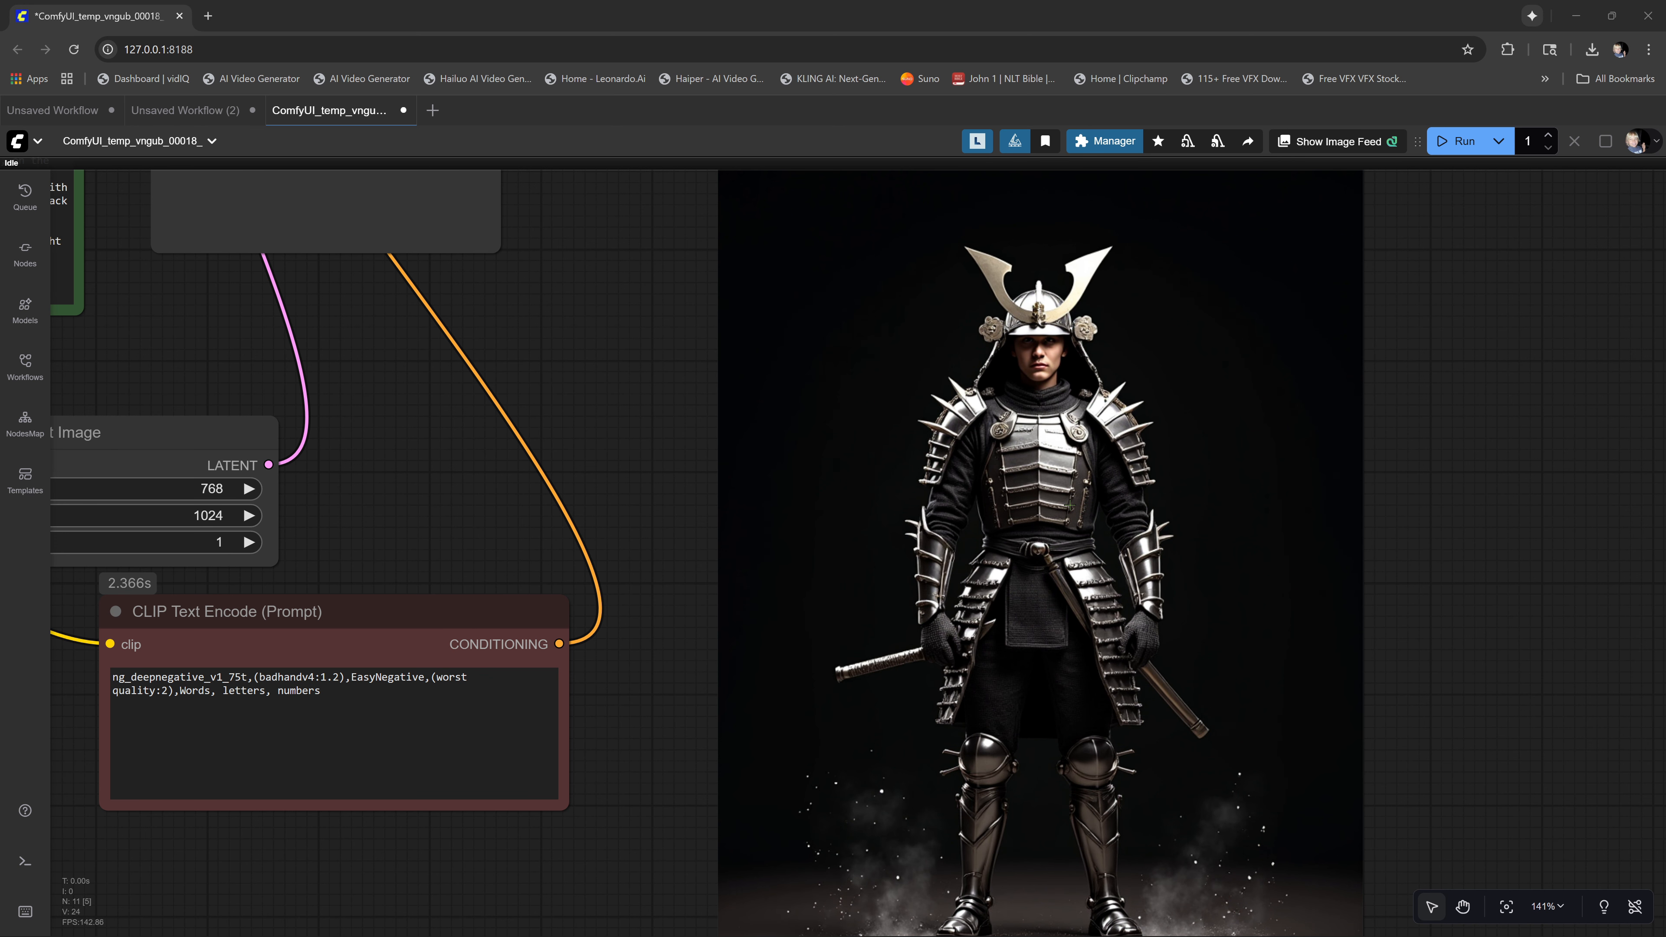
# Switch to Civitai's Chrome style page and save the v1.0 LoRA file into ComfyUI's models/loras folder under its suggested name
pyautogui.moveTo(1665, 140); pyautogui.dragTo(700, 120)
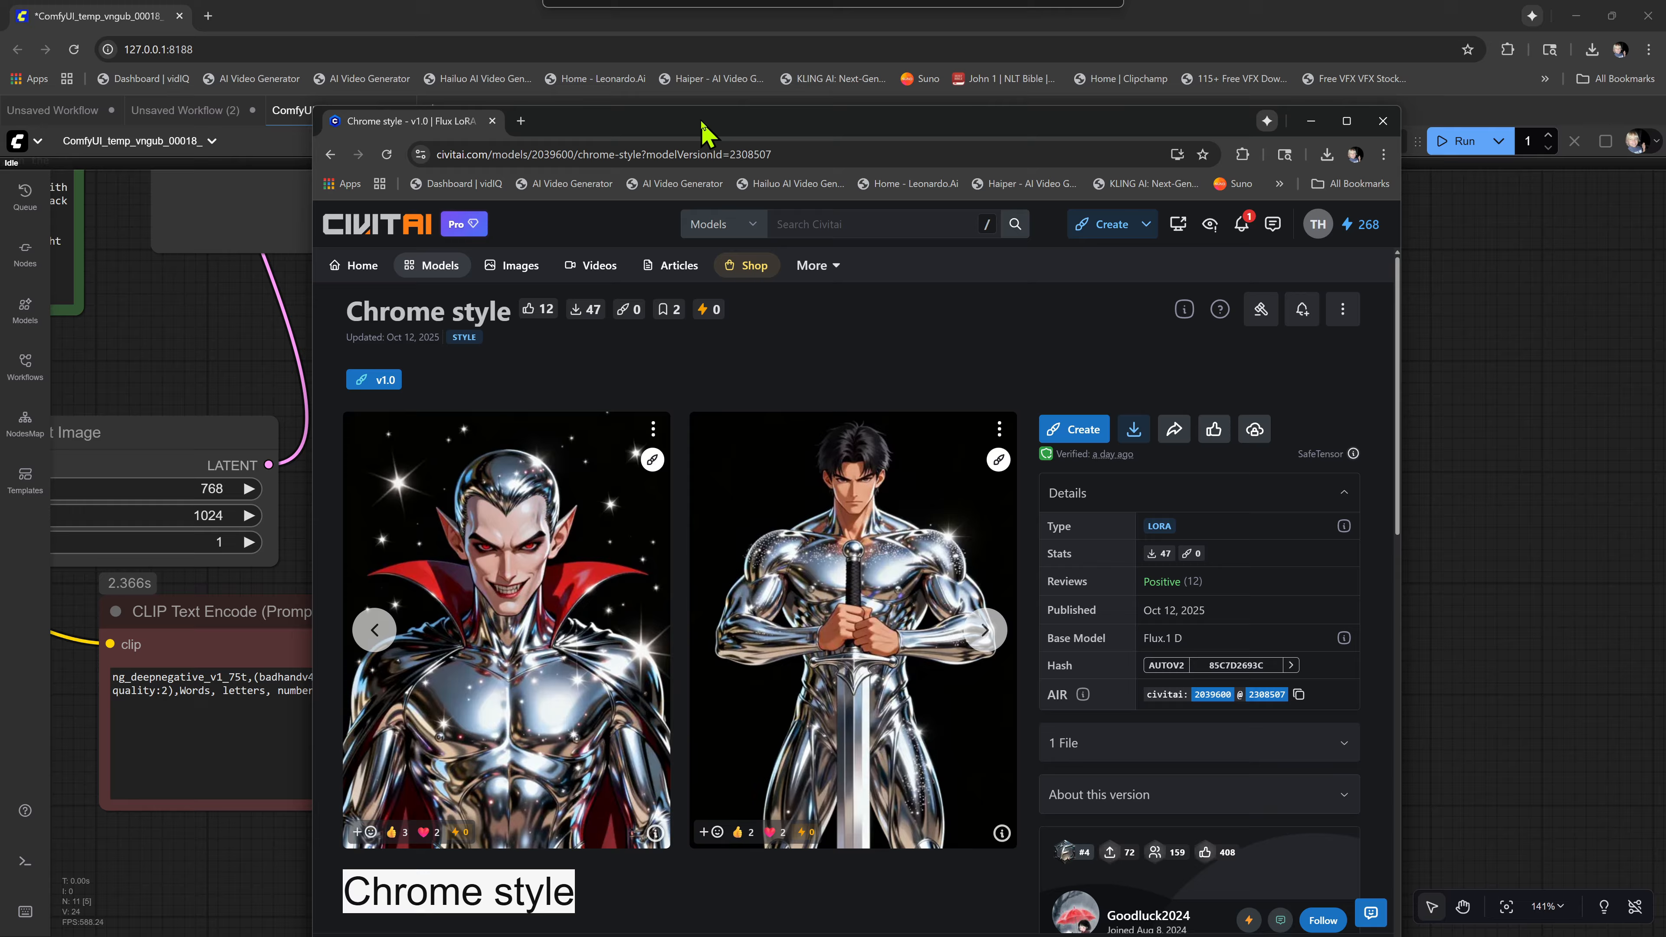
pyautogui.click(1347, 121)
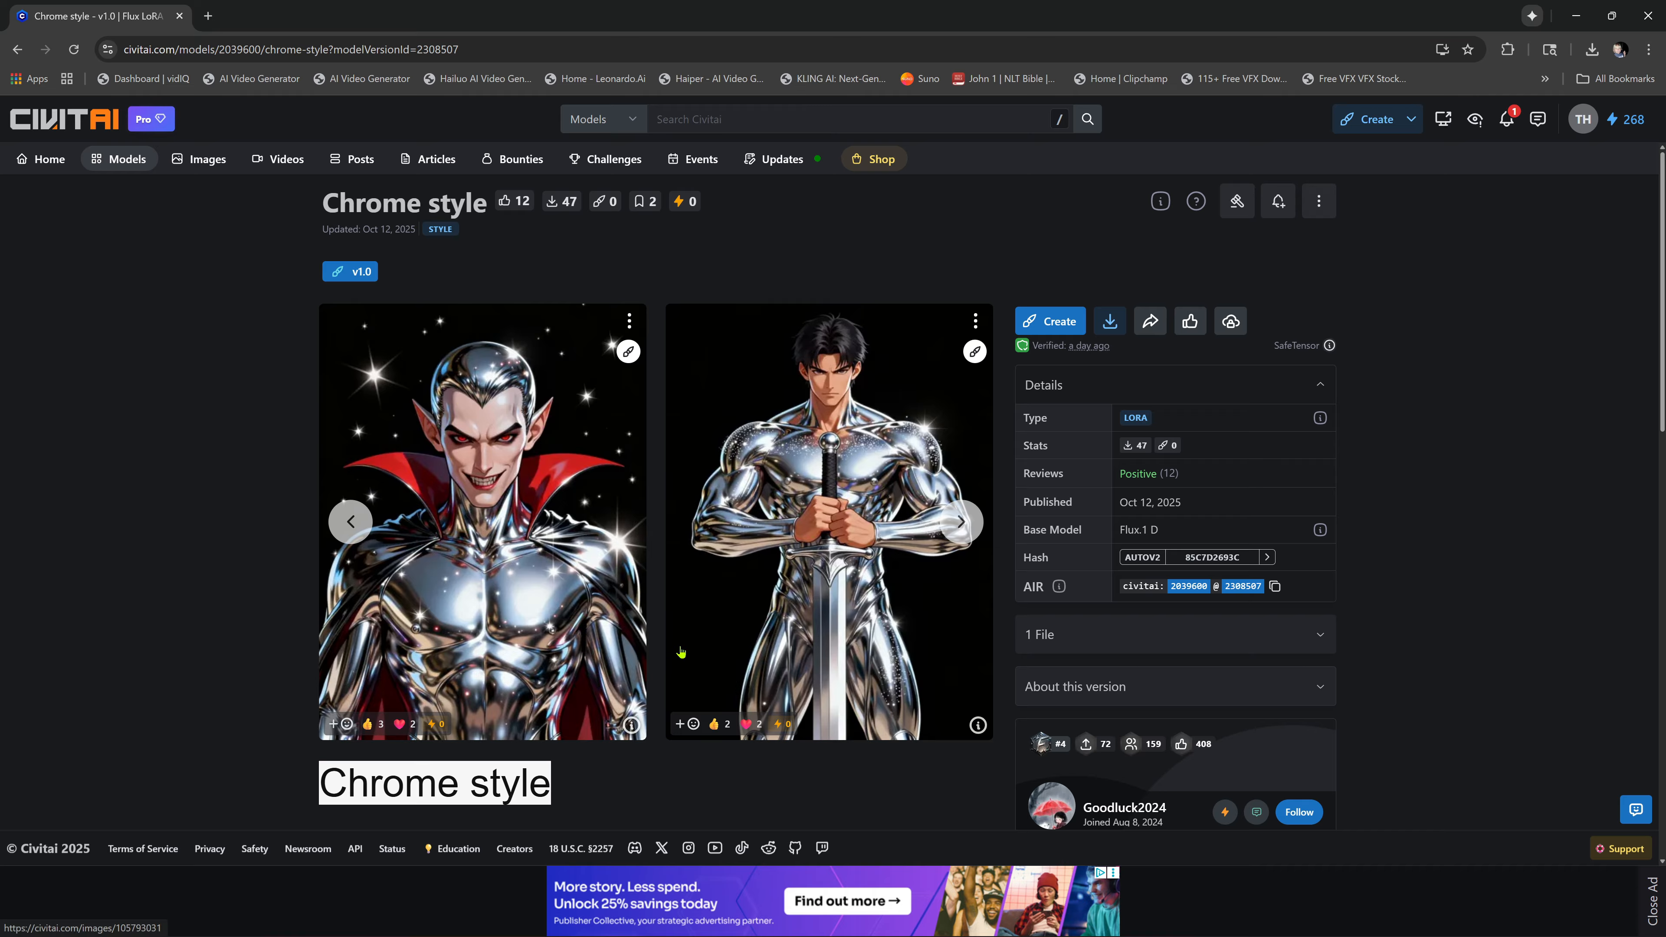
pyautogui.rightClick(1110, 326)
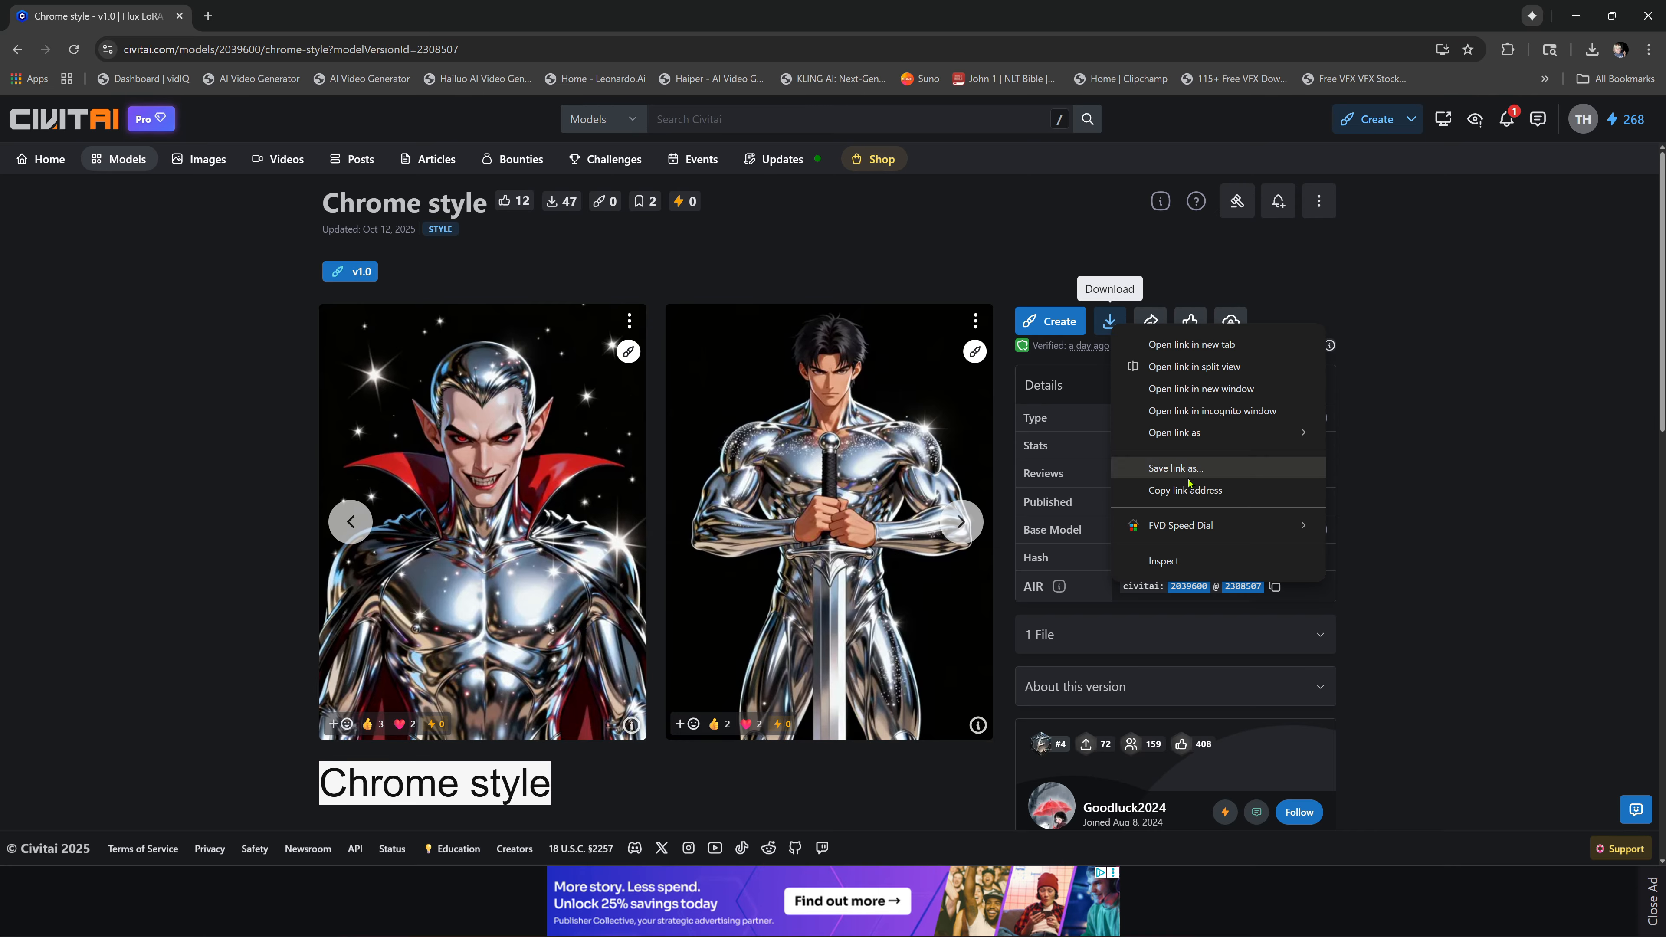
pyautogui.click(1175, 467)
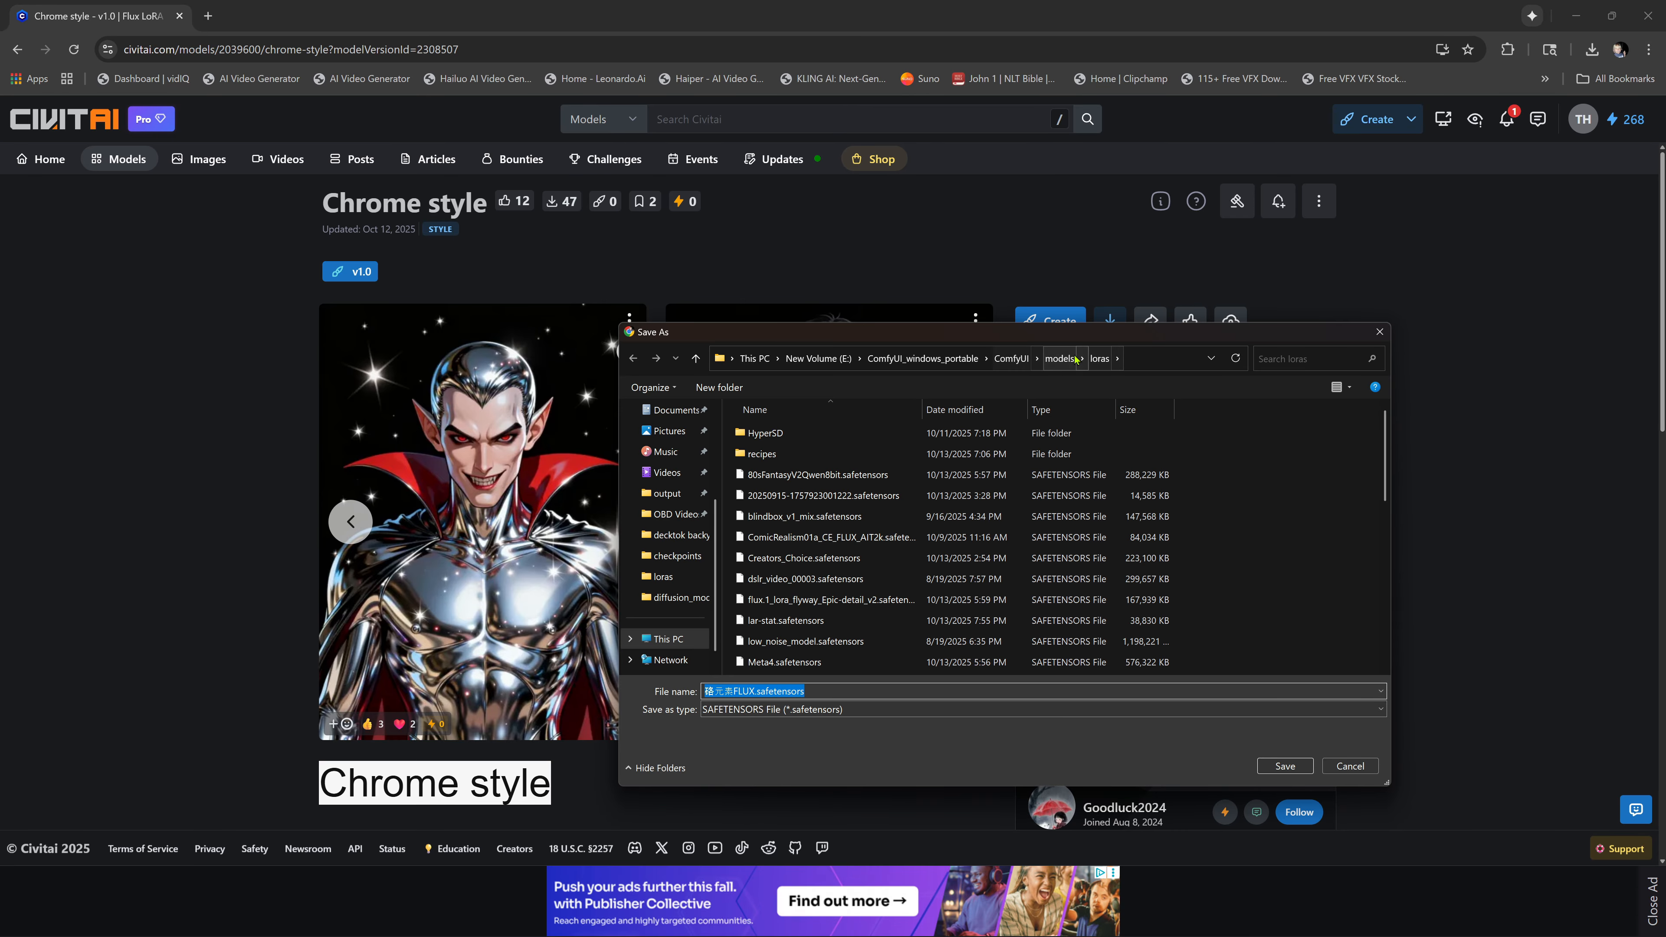
pyautogui.scroll(-1, 1136, 546)
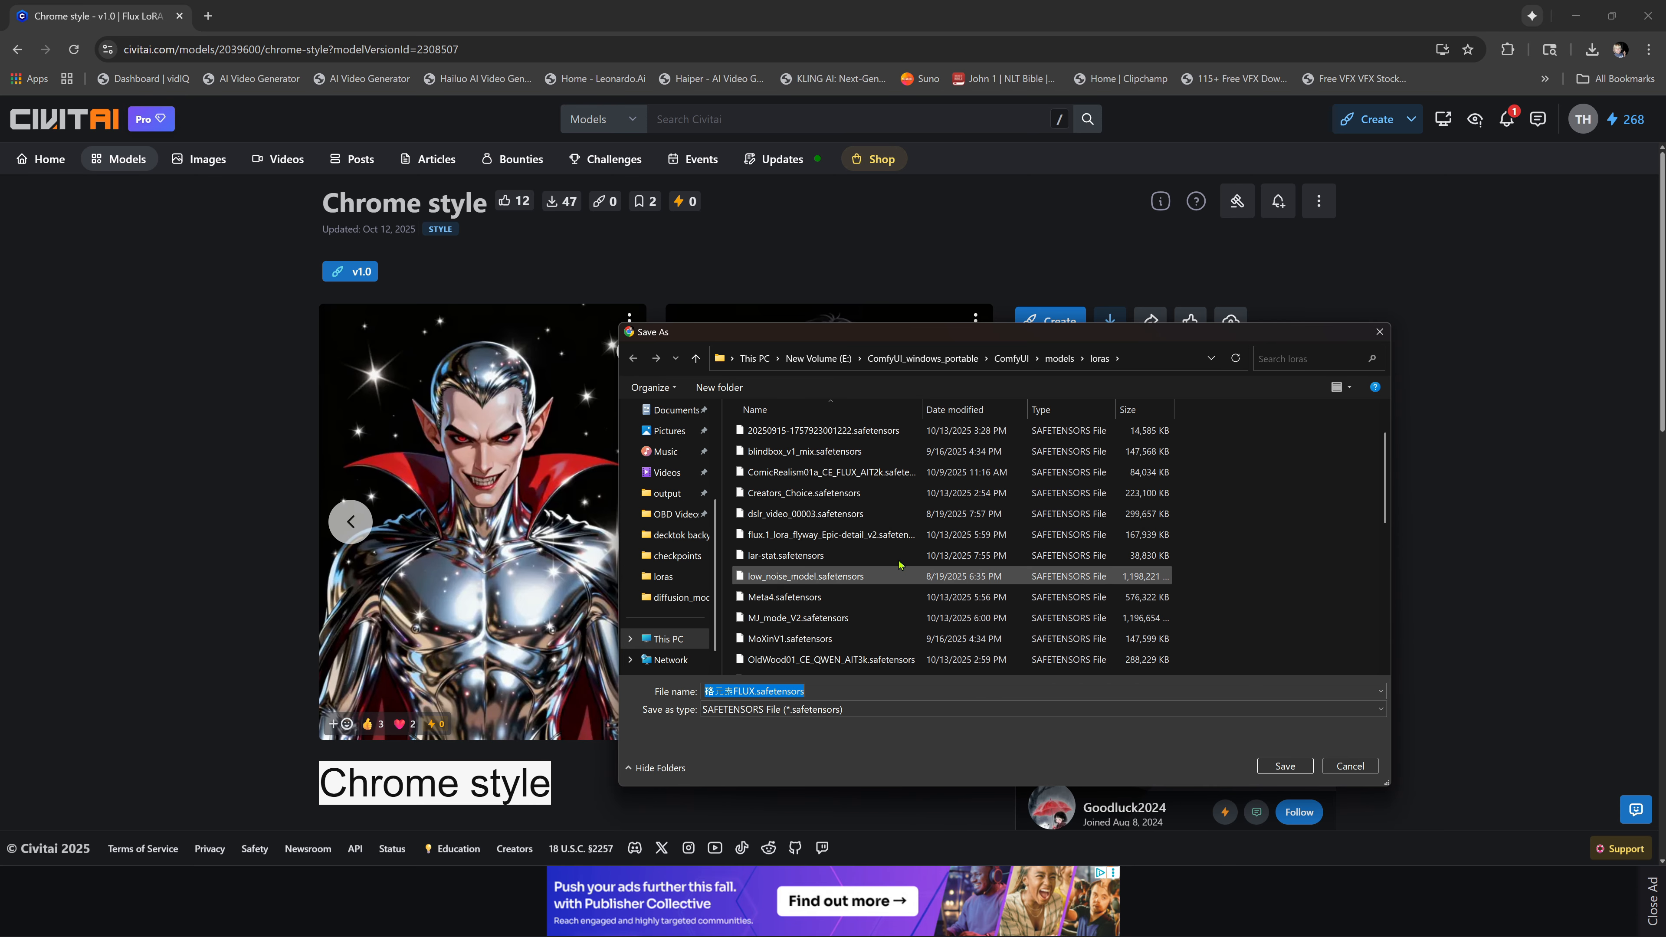
pyautogui.scroll(-6, 984, 525)
pyautogui.scroll(10, 944, 512)
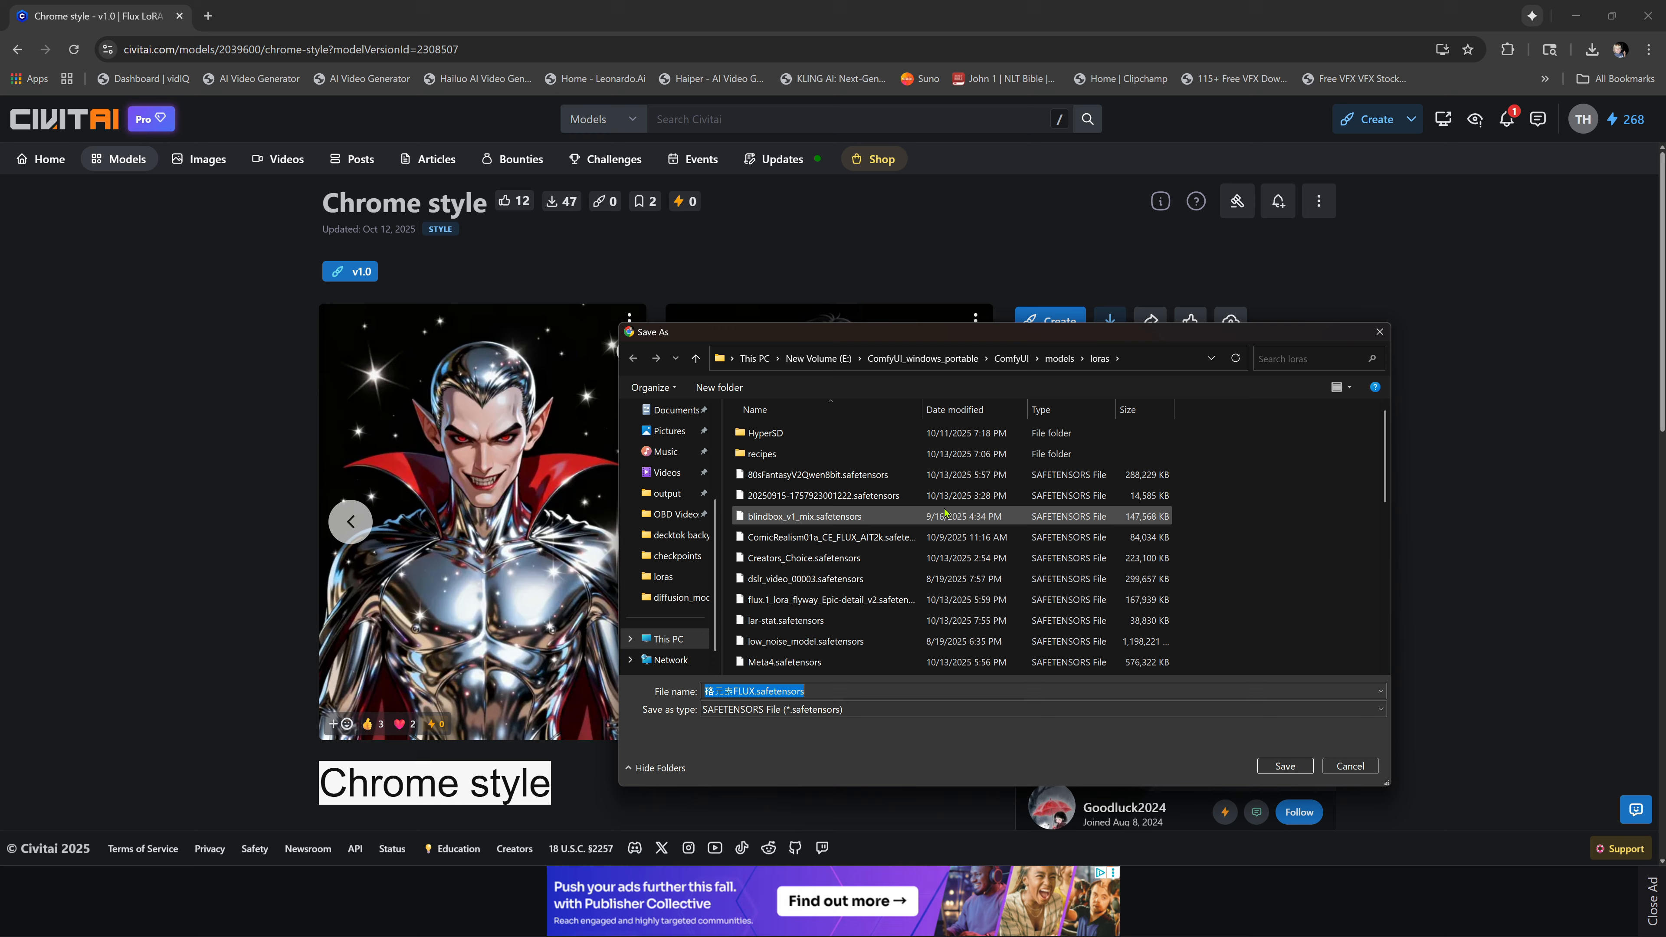
pyautogui.click(1284, 767)
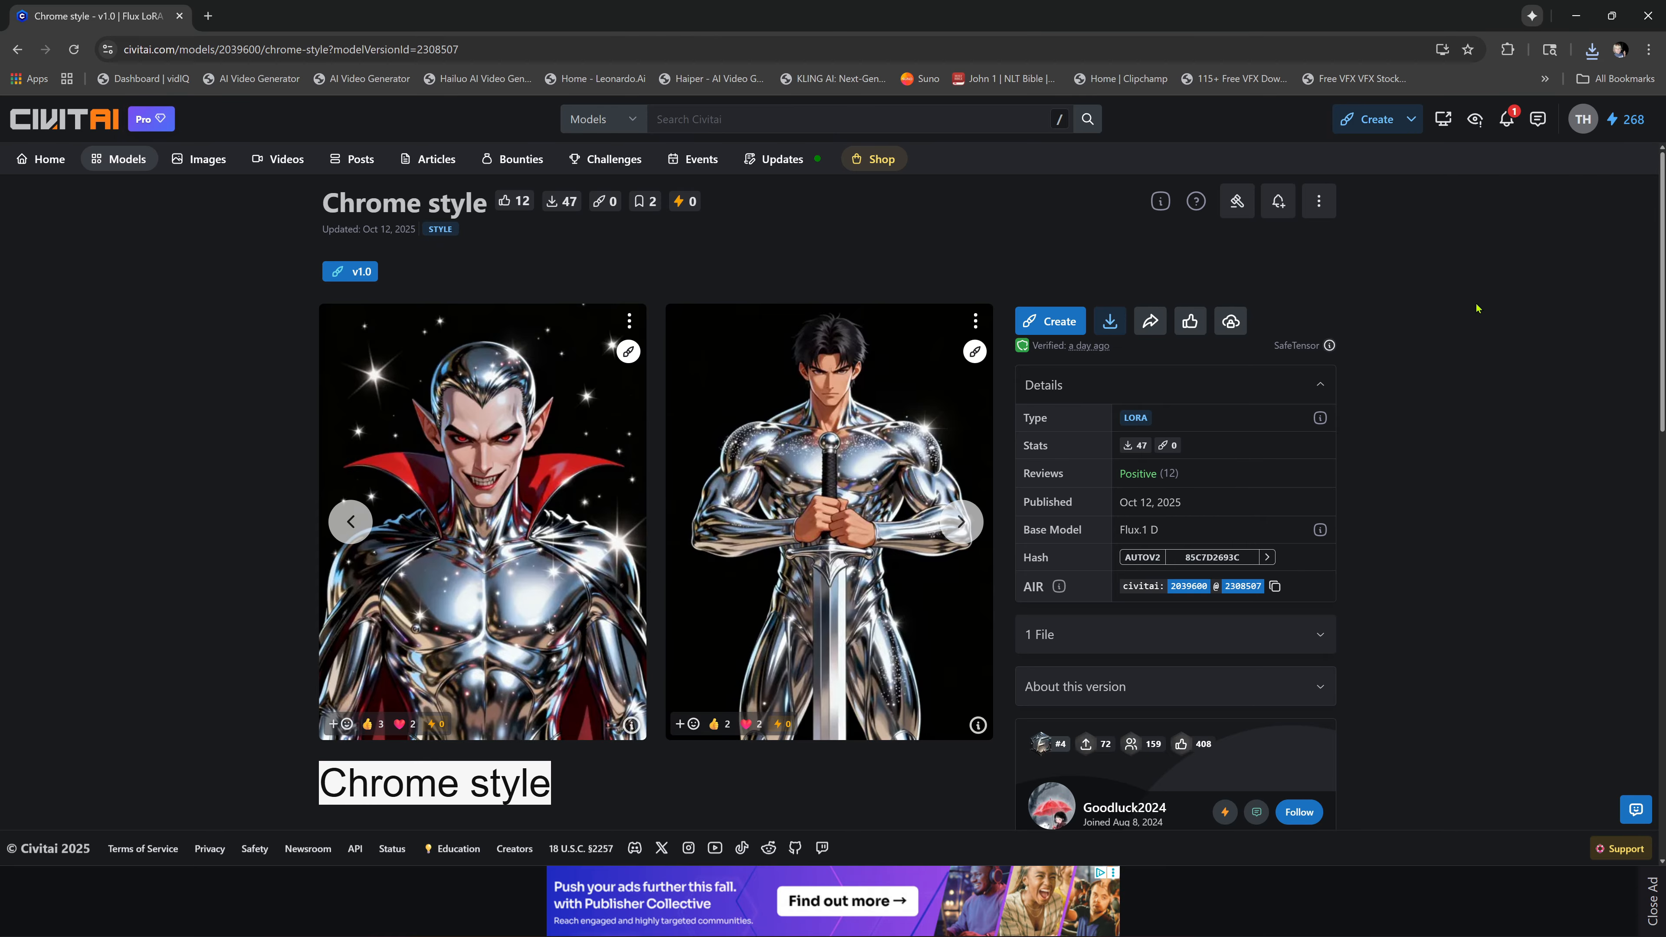
# Return to ComfyUI and restart it through ComfyUI Manager, confirming the restart
pyautogui.moveTo(476, 18); pyautogui.dragTo(1664, 206)
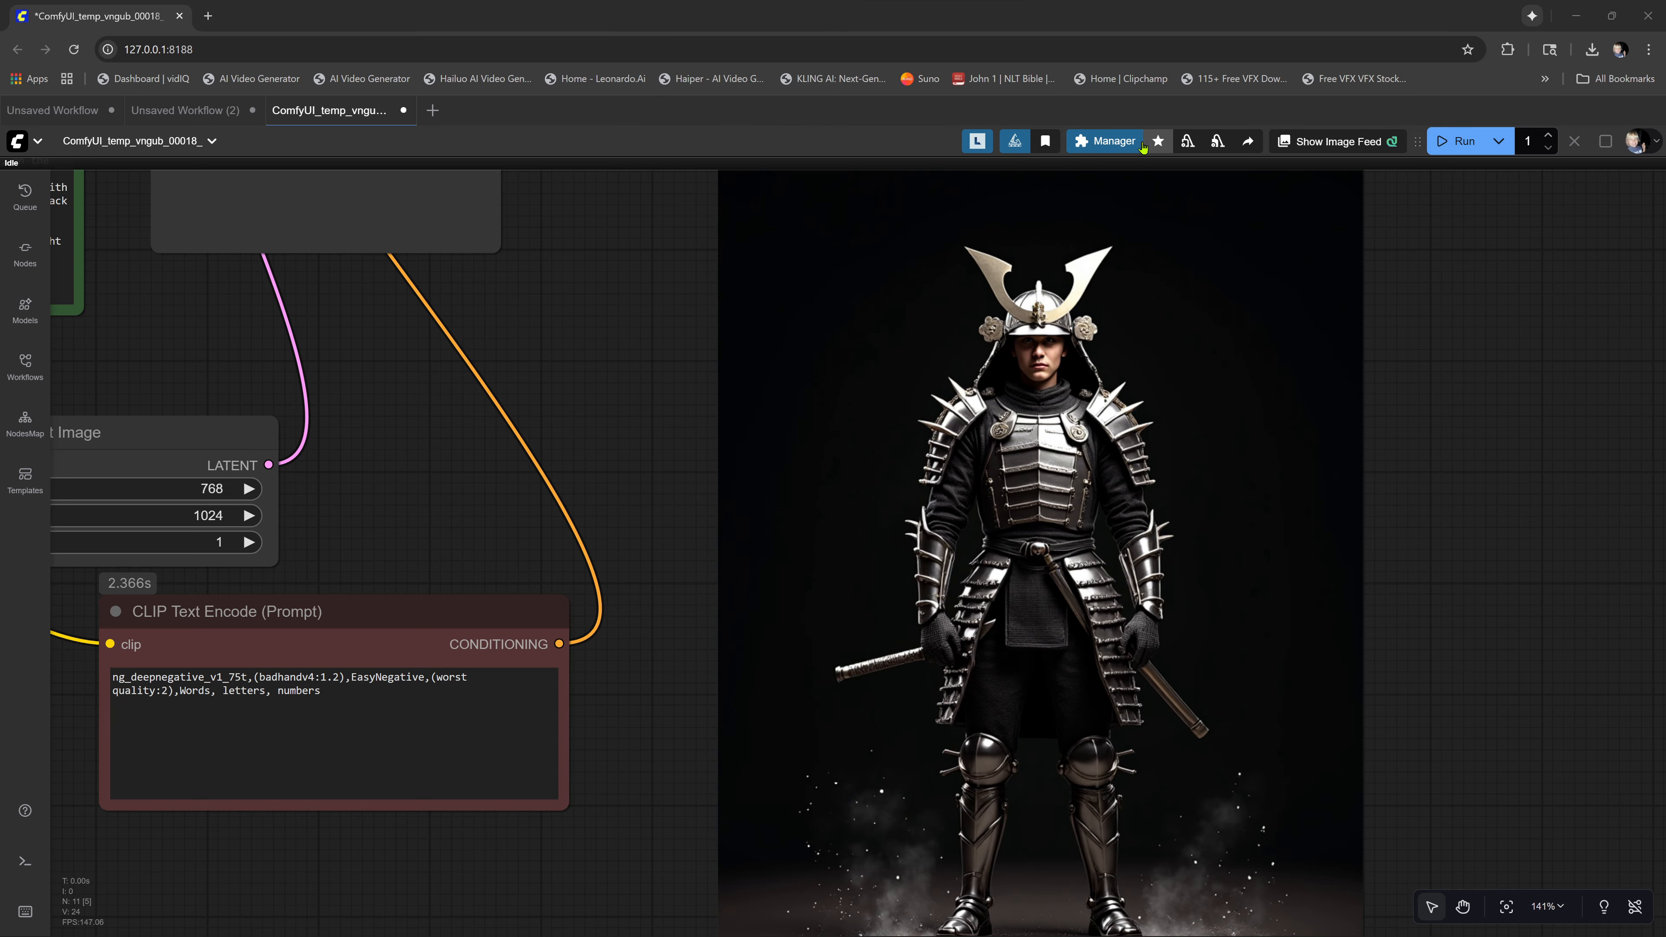
pyautogui.click(1108, 141)
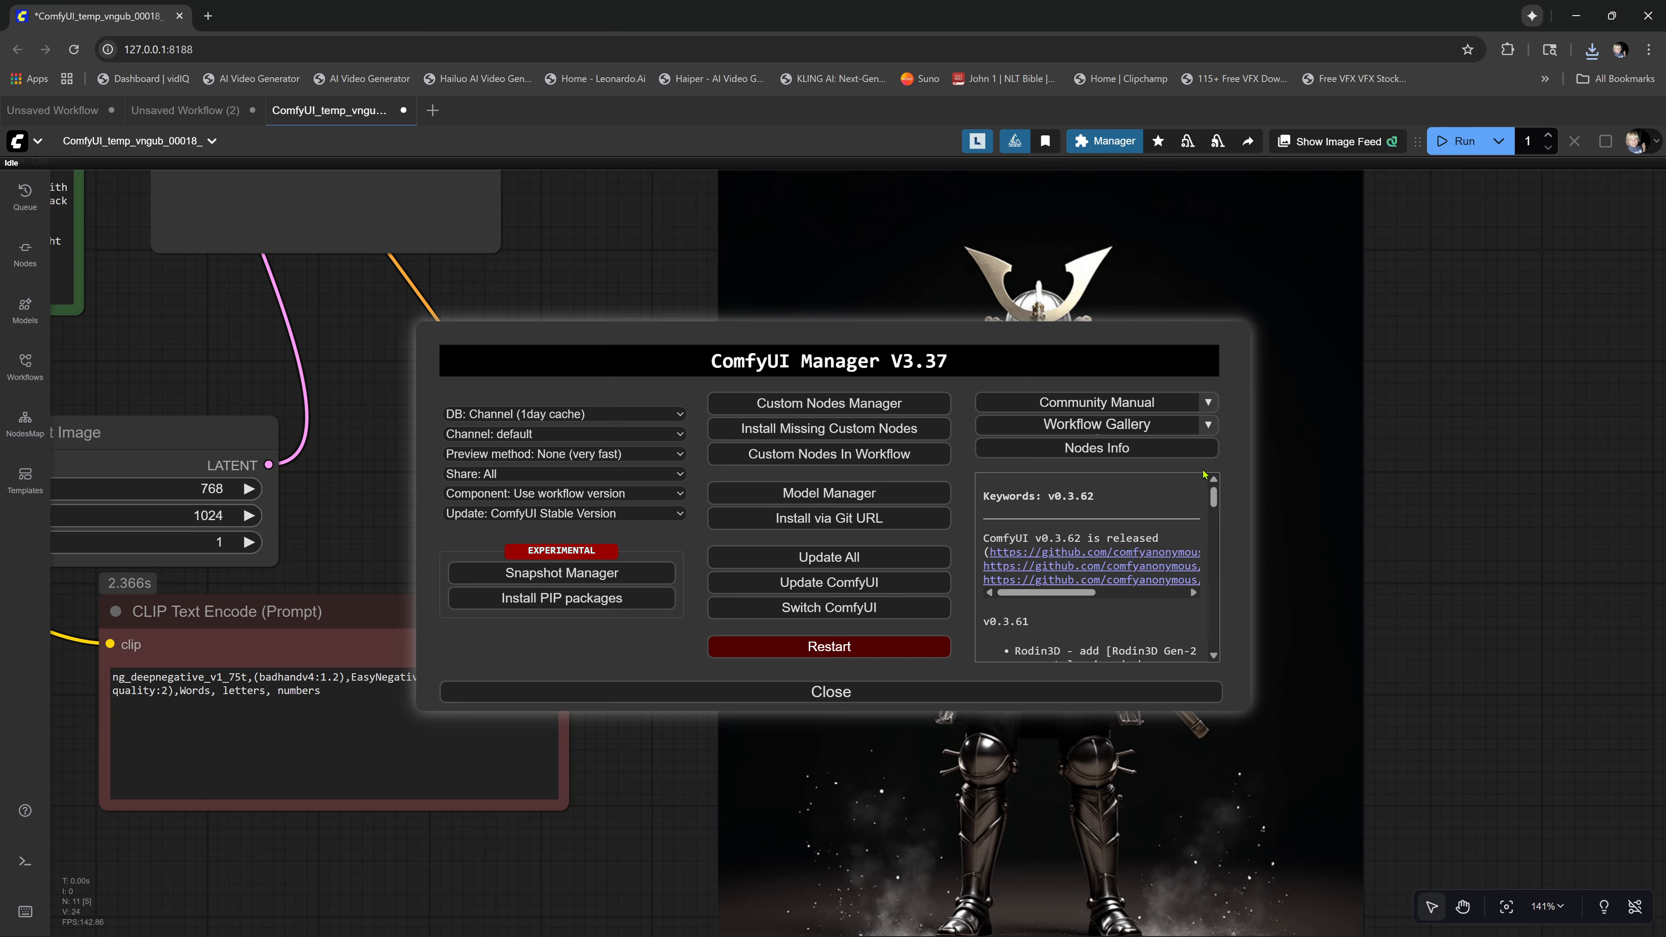
pyautogui.click(795, 649)
pyautogui.click(915, 558)
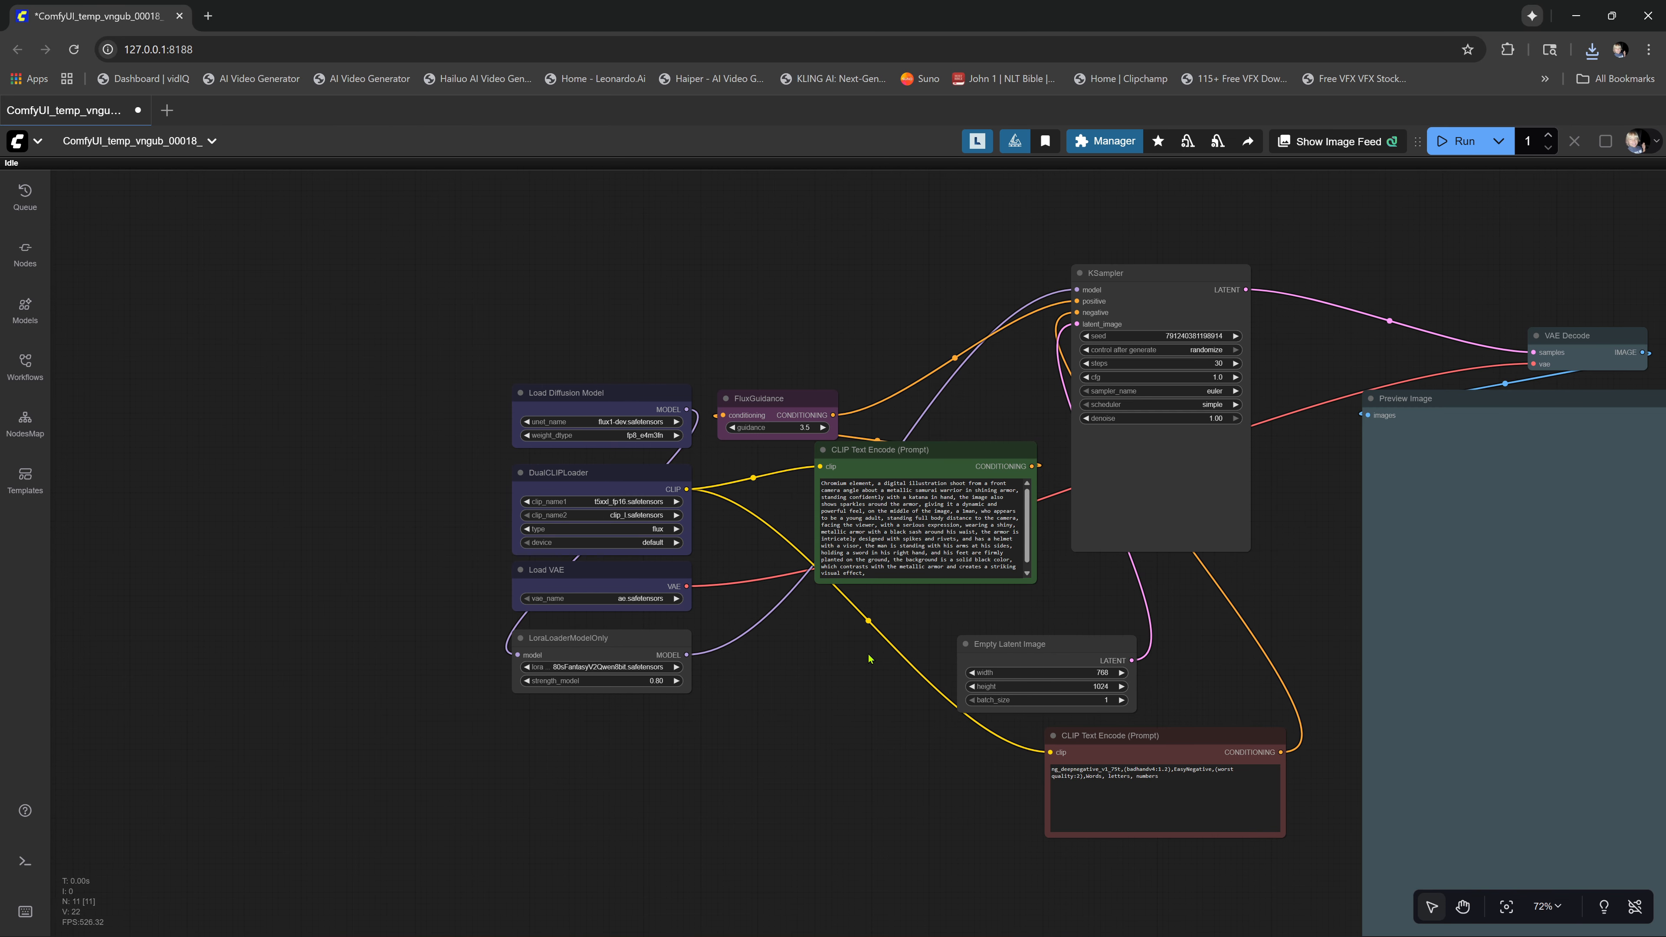
# Set the LoraLoaderModelOnly node's lora_name to 硌元素FLUX.safetensors, checking the recent downloads for the LoRA's file name
pyautogui.scroll(10, 804, 690)
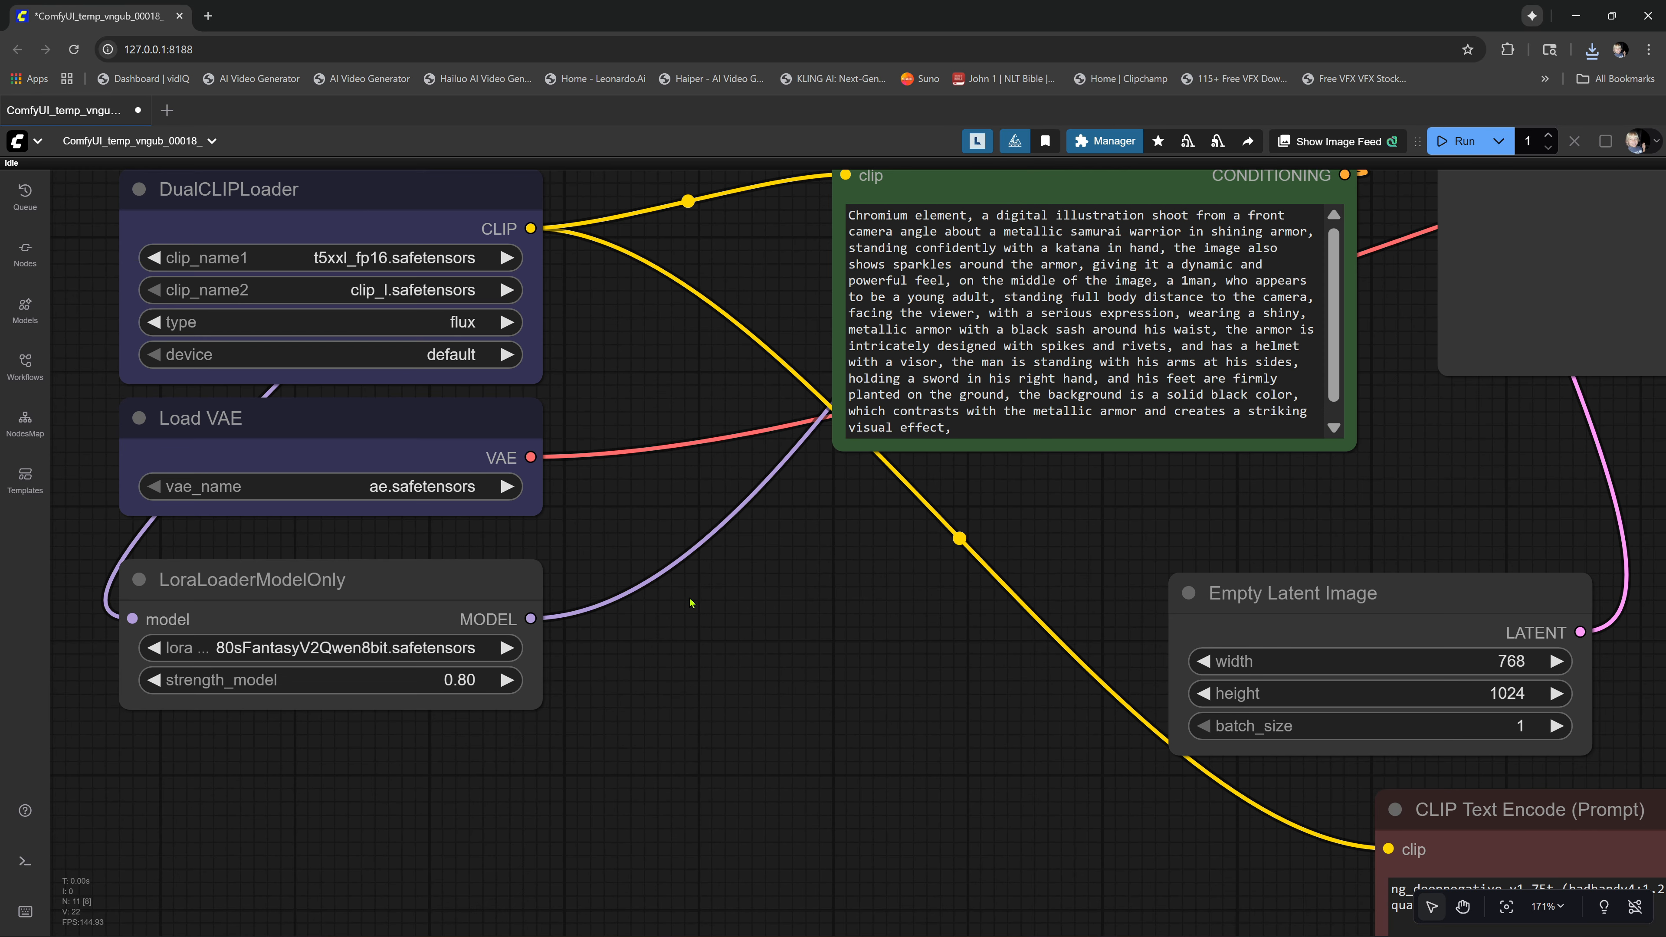
pyautogui.click(748, 611)
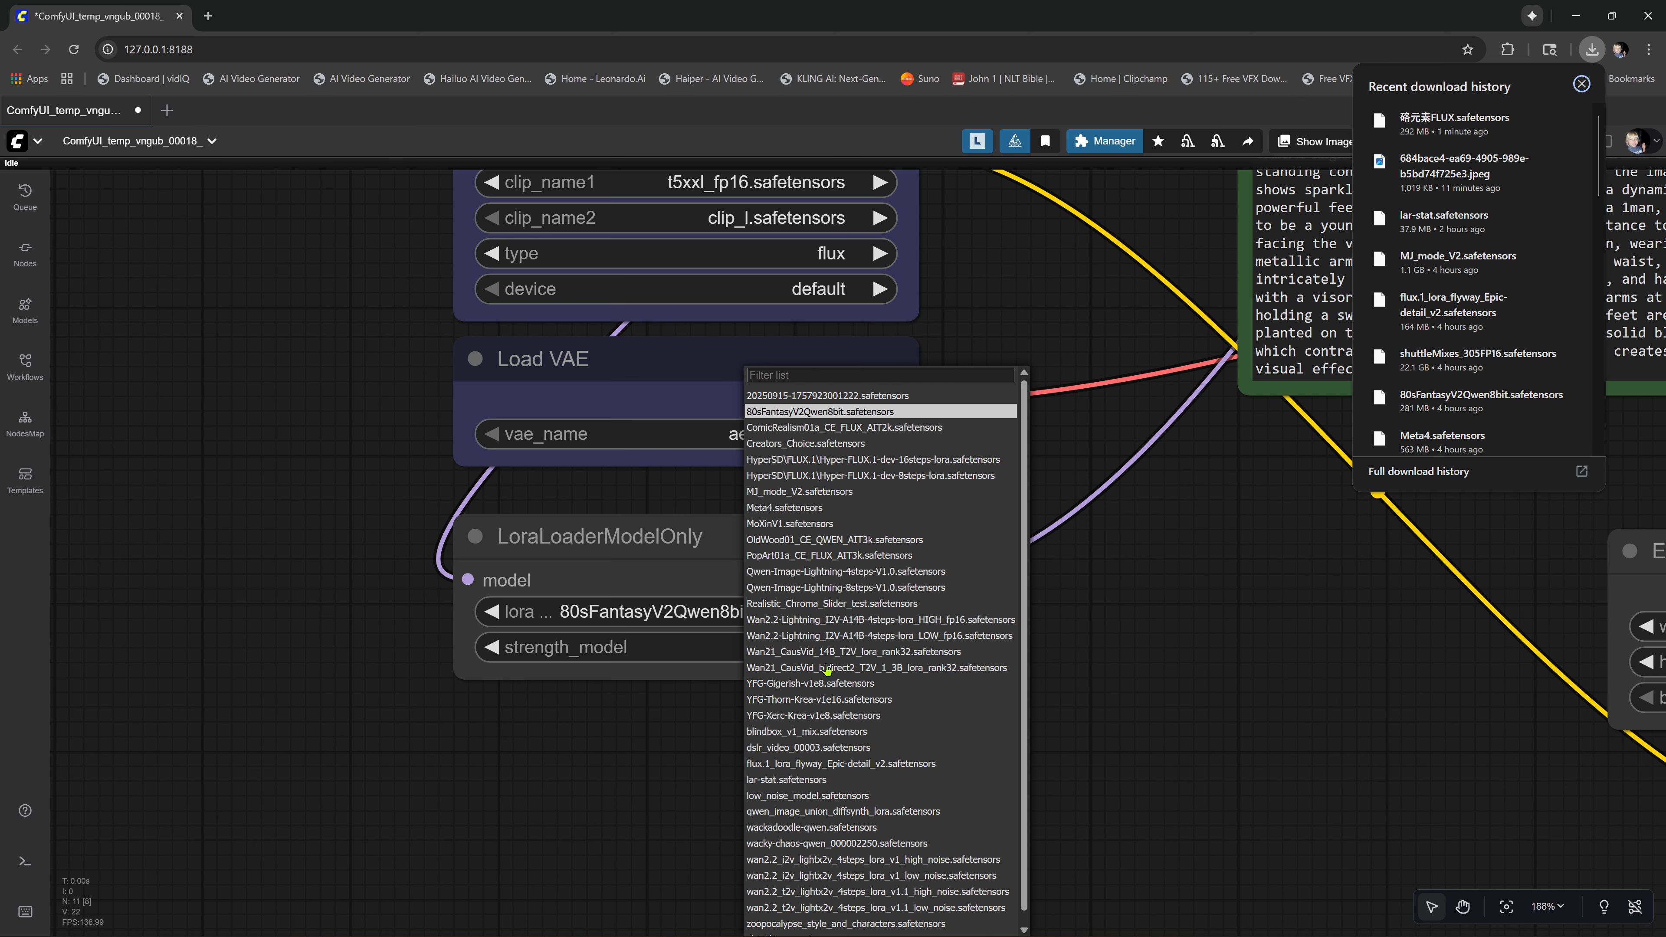
pyautogui.click(1590, 53)
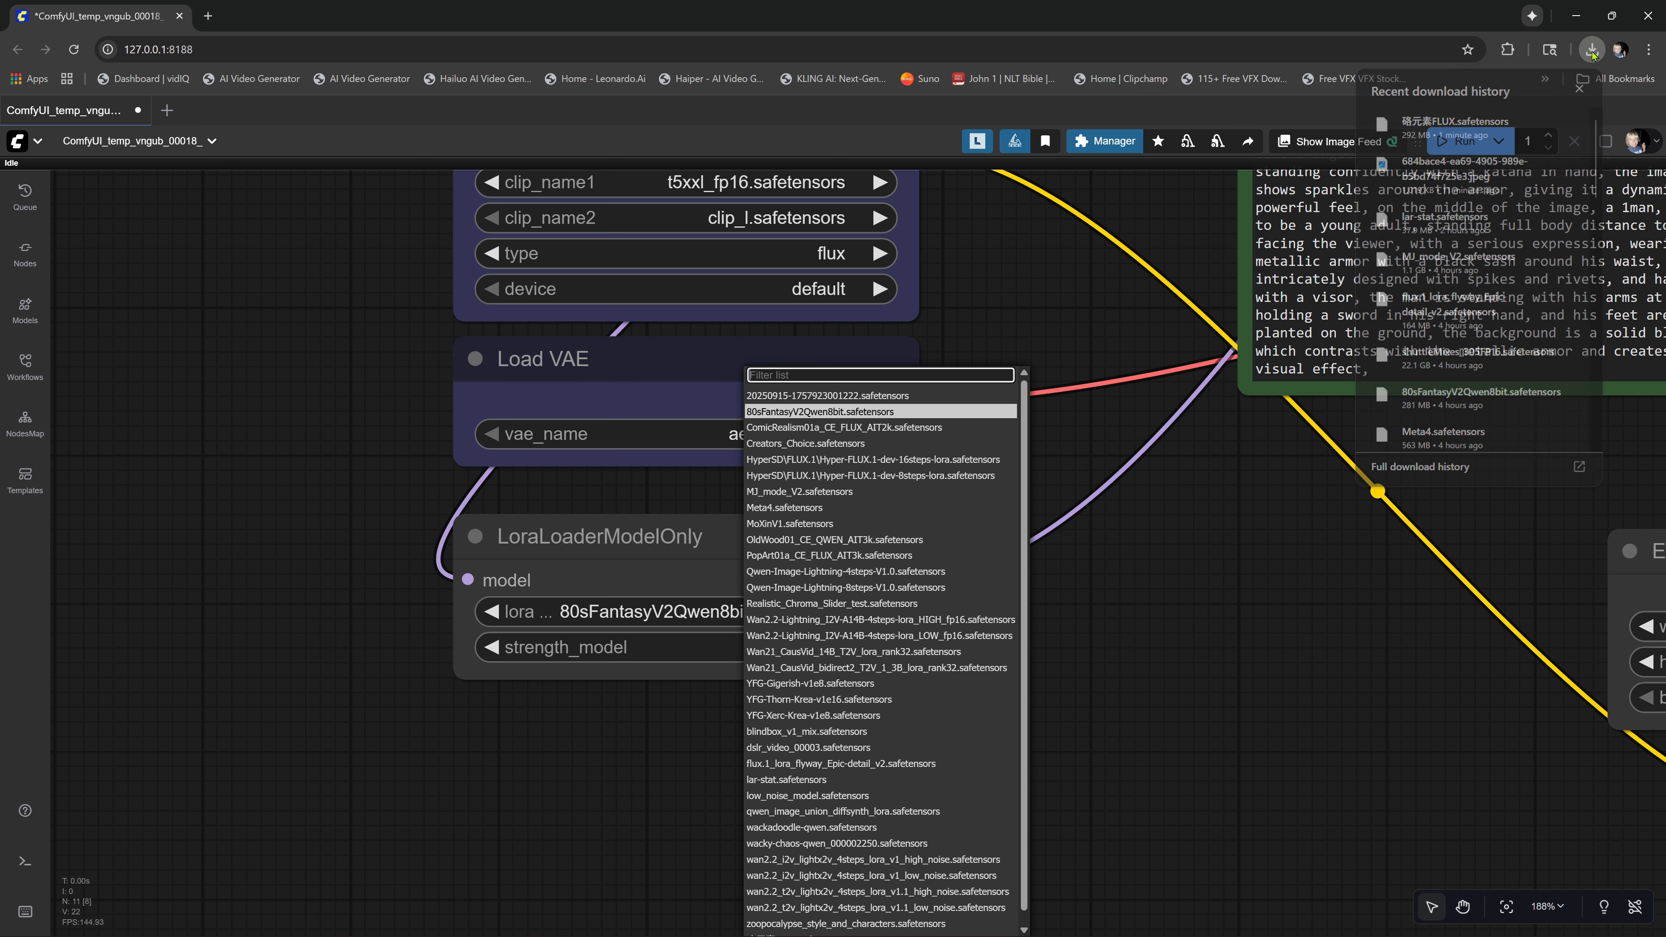
pyautogui.click(1590, 52)
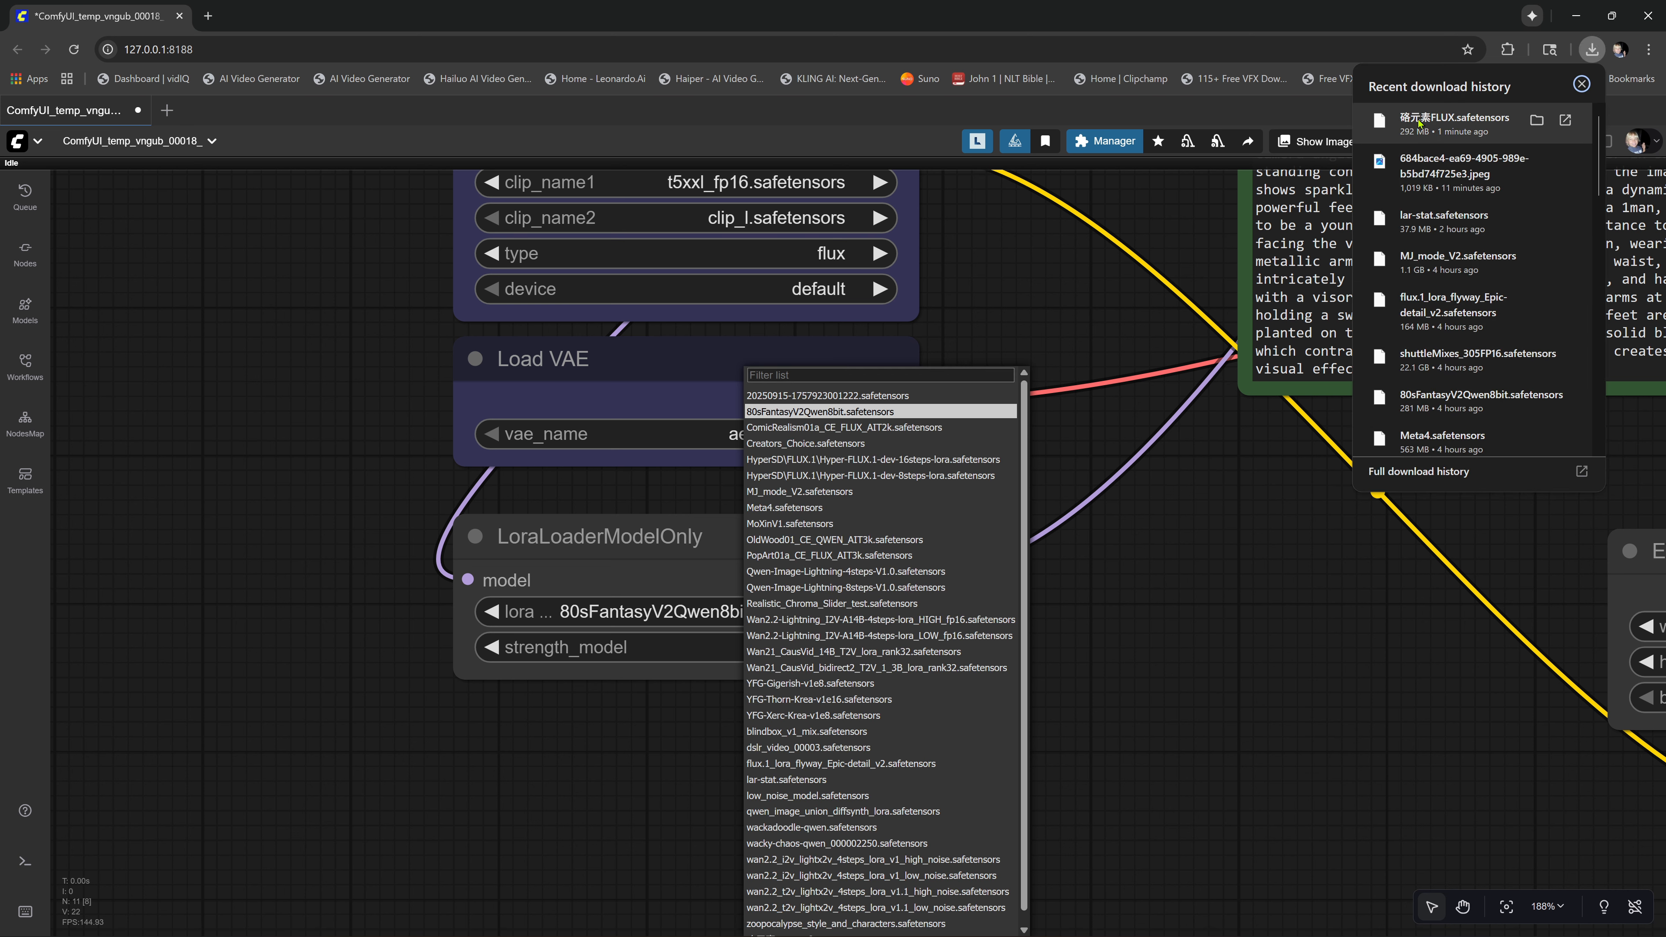
pyautogui.scroll(-1, 855, 600)
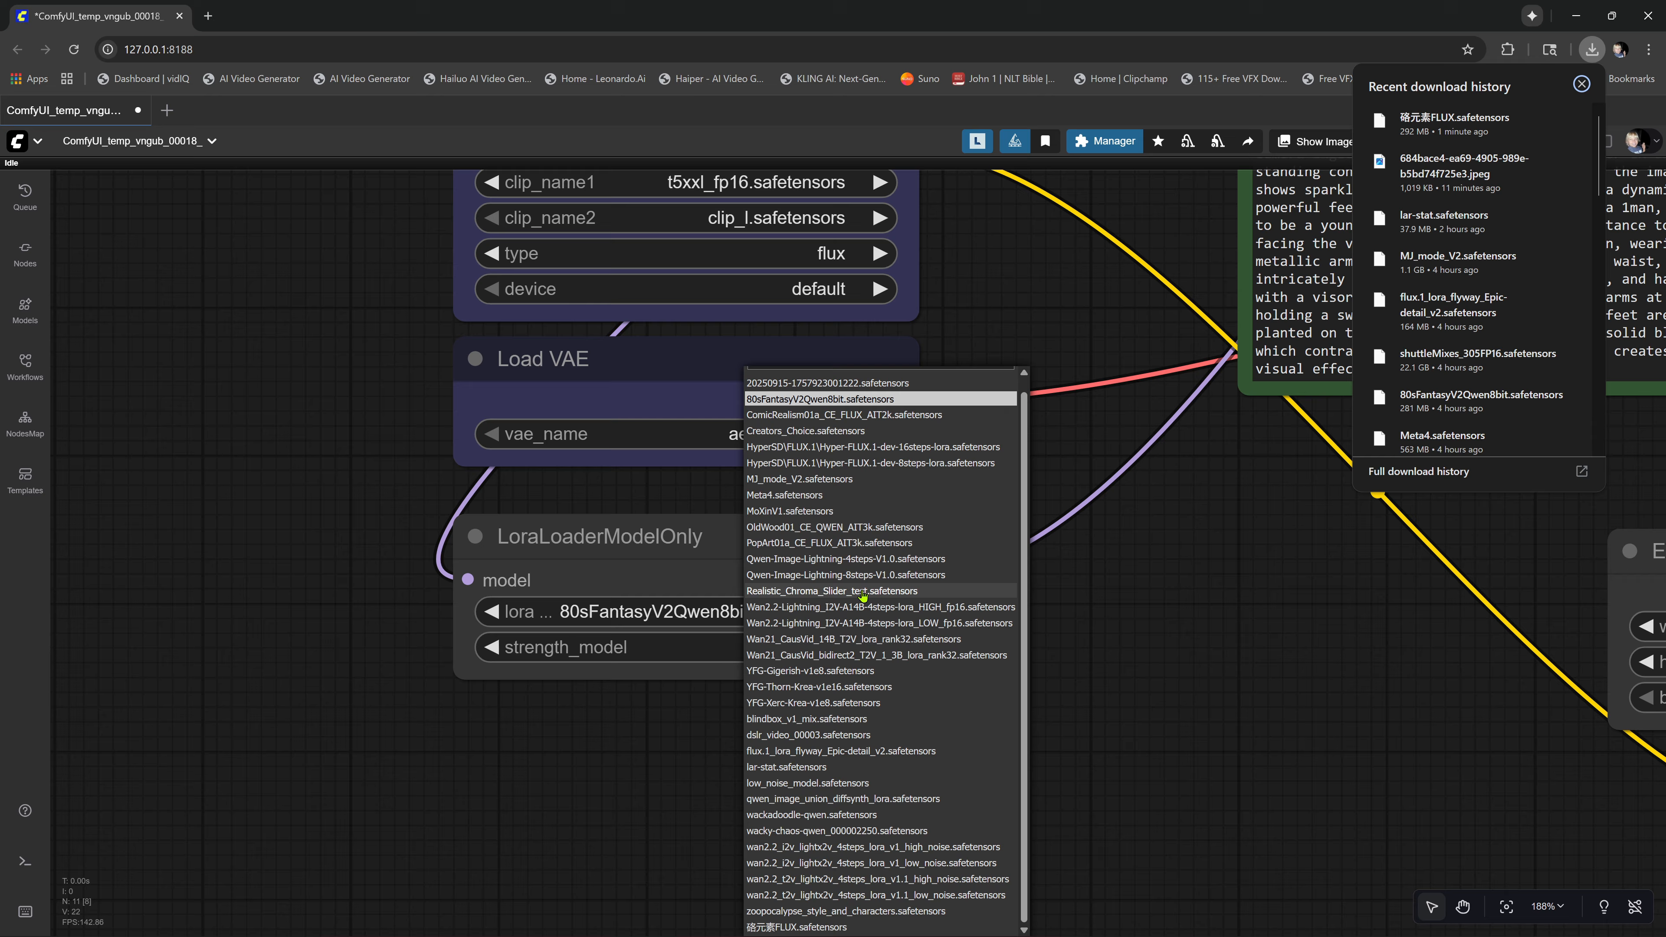
pyautogui.click(781, 927)
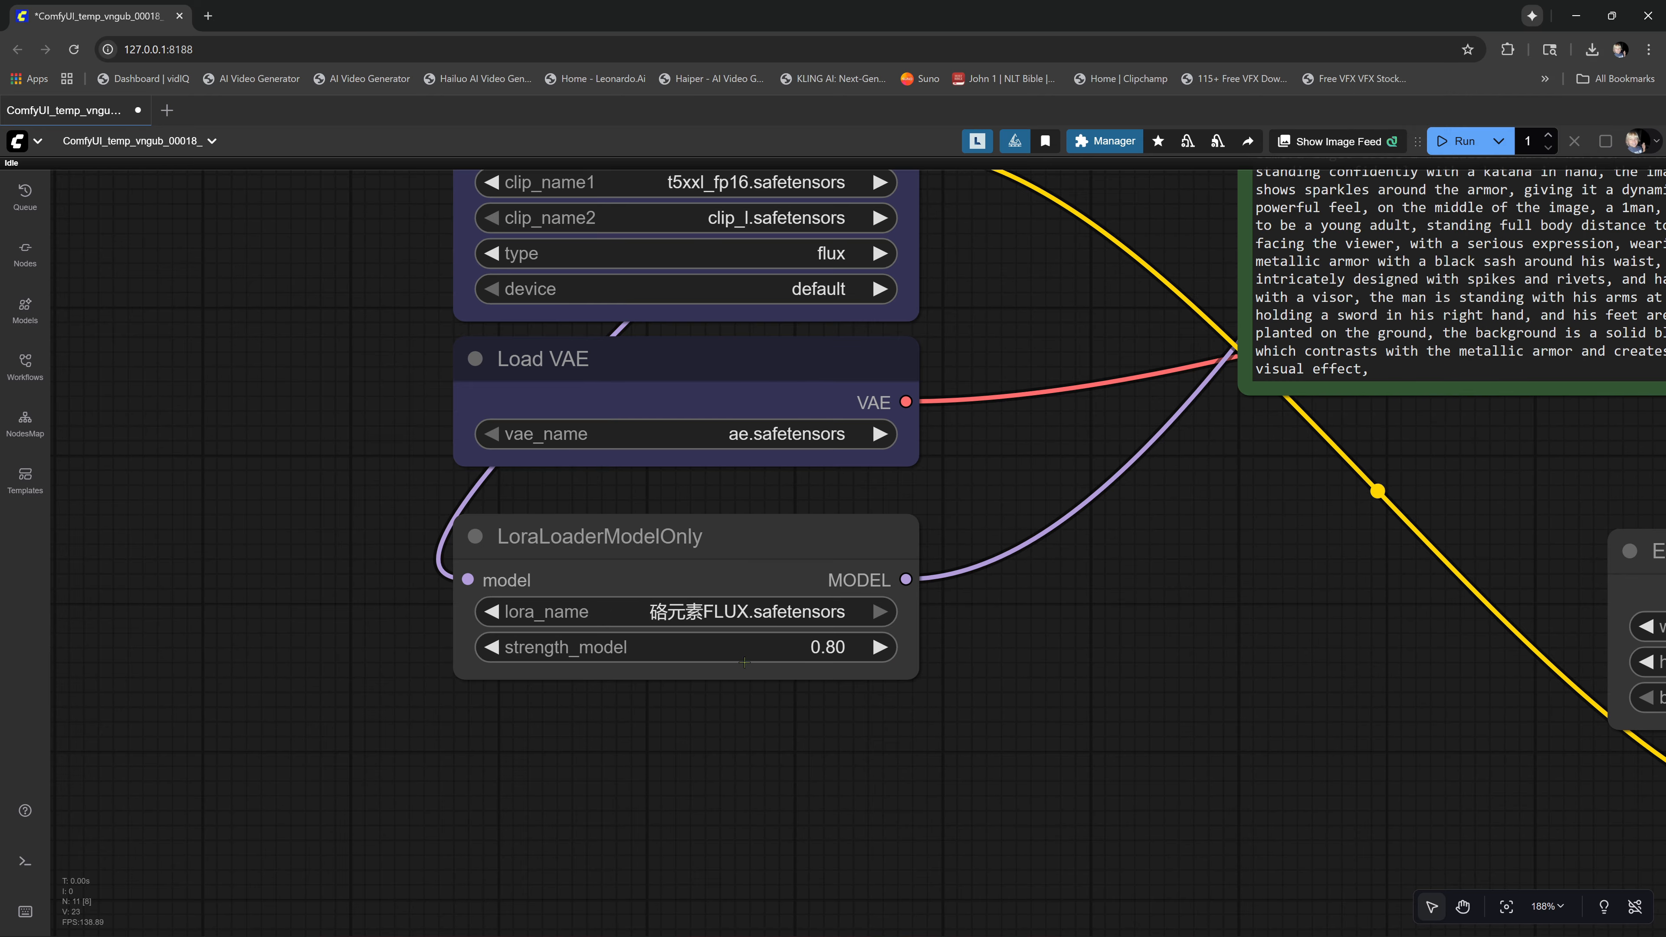
# Bring up Civitai, examine the vampire image's generation data, and follow its Chrome style resource to review the LoRA's details and description
pyautogui.scroll(5, 1062, 462)
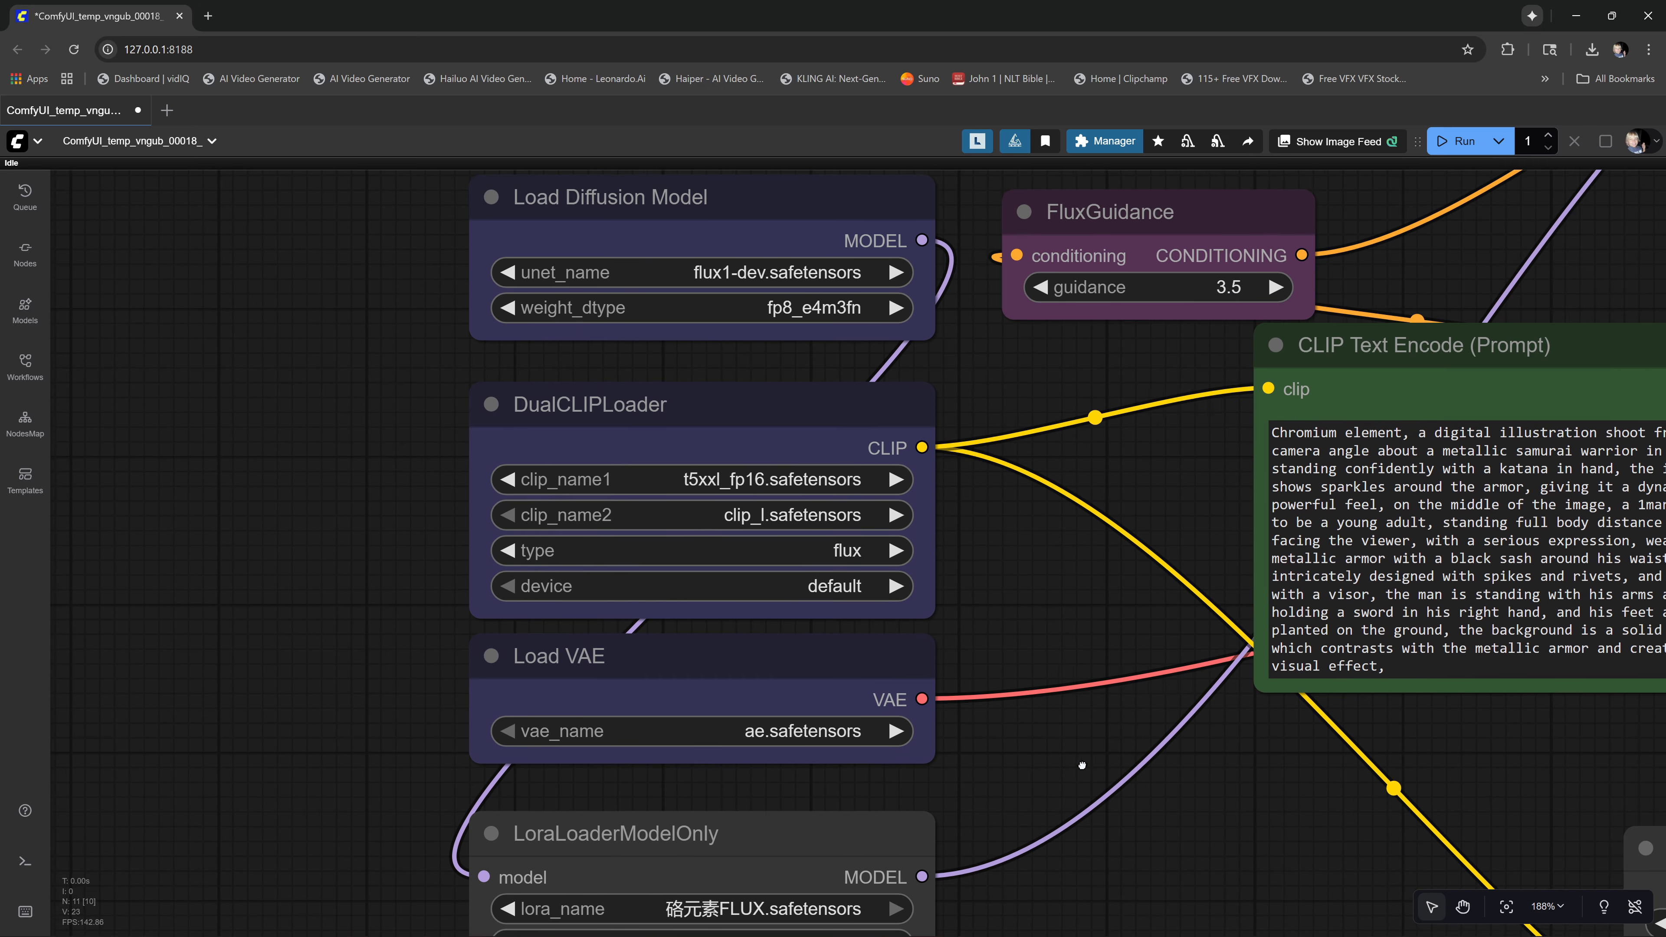
pyautogui.scroll(1, 1107, 491)
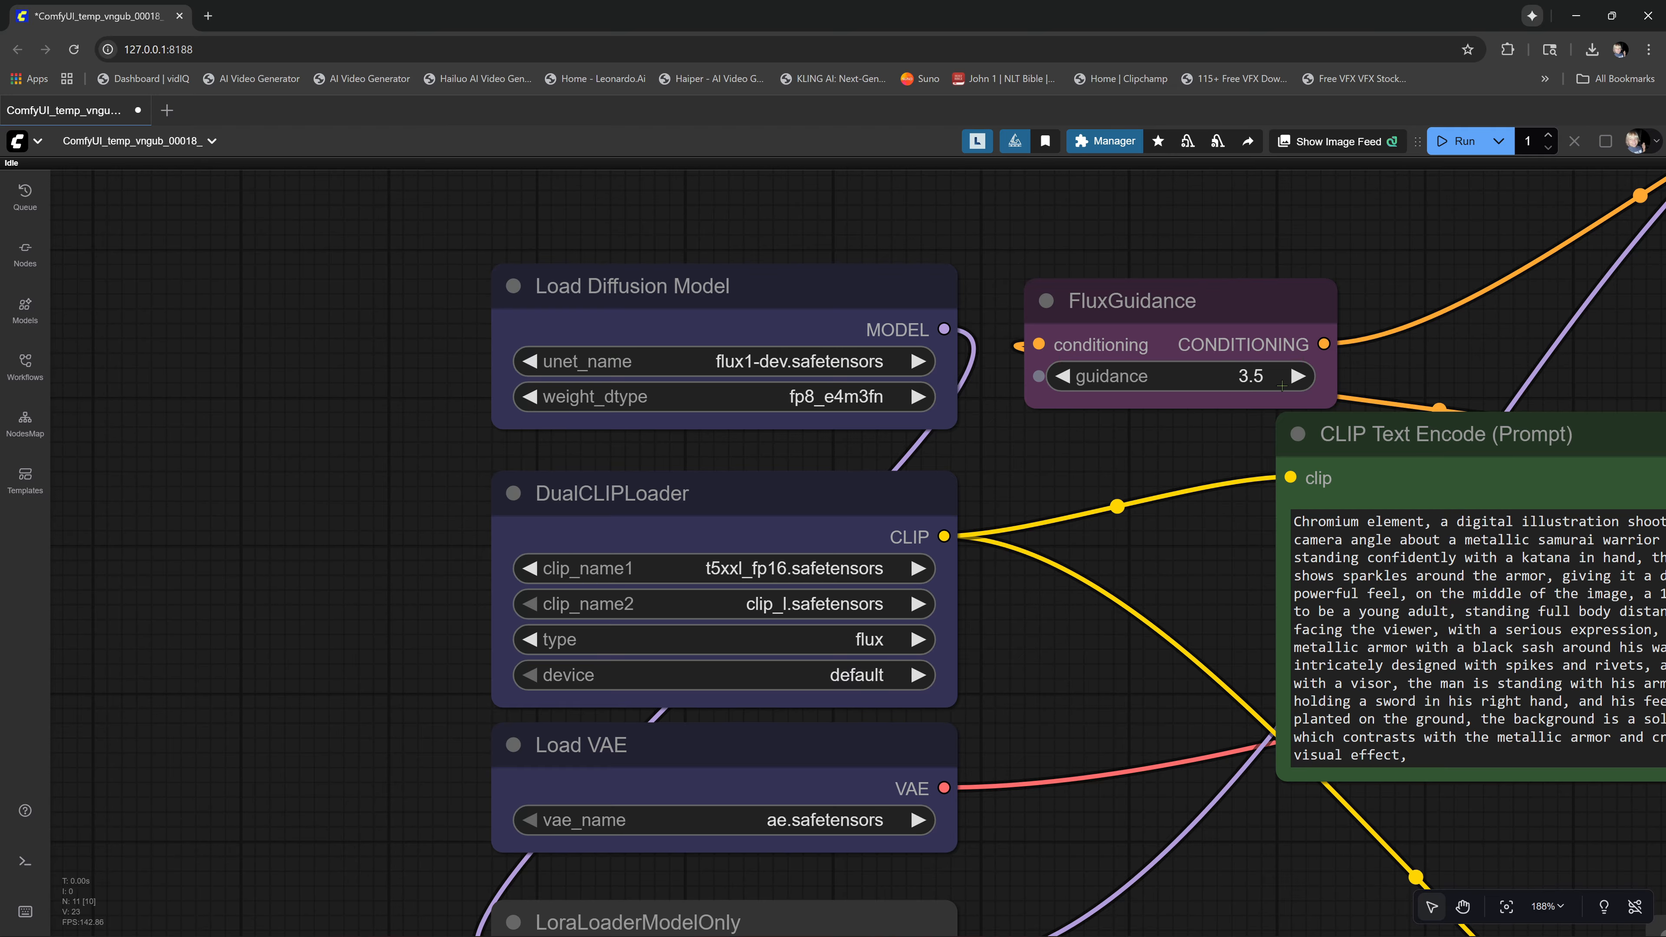
pyautogui.moveTo(1665, 328); pyautogui.dragTo(1028, 123)
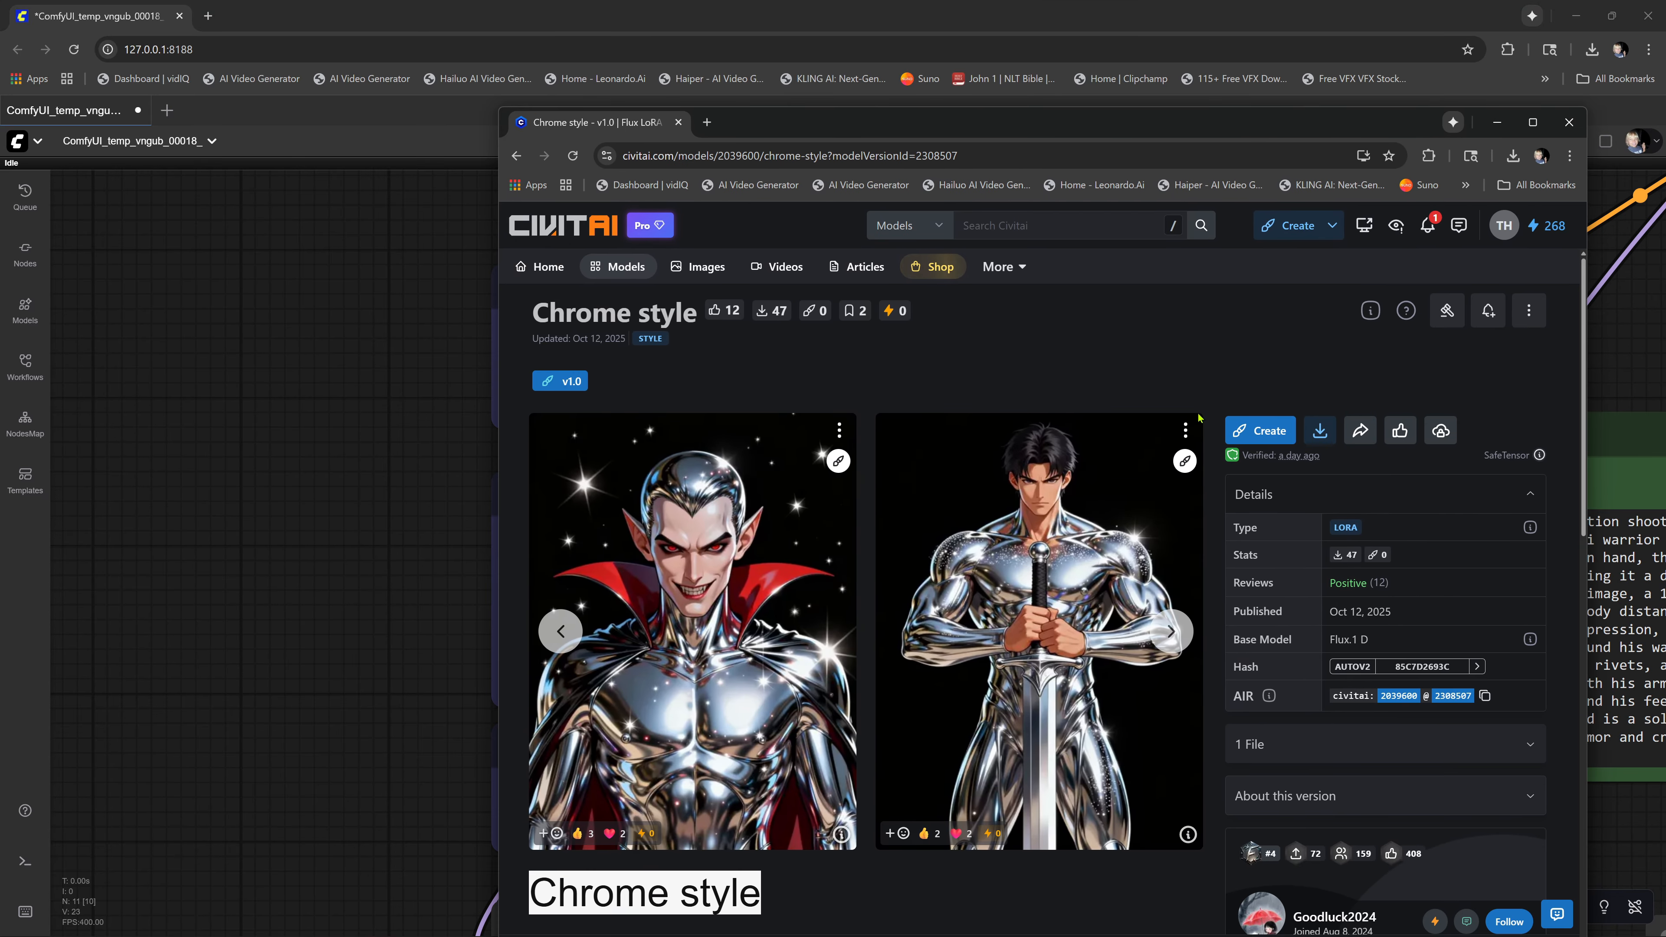
pyautogui.click(761, 581)
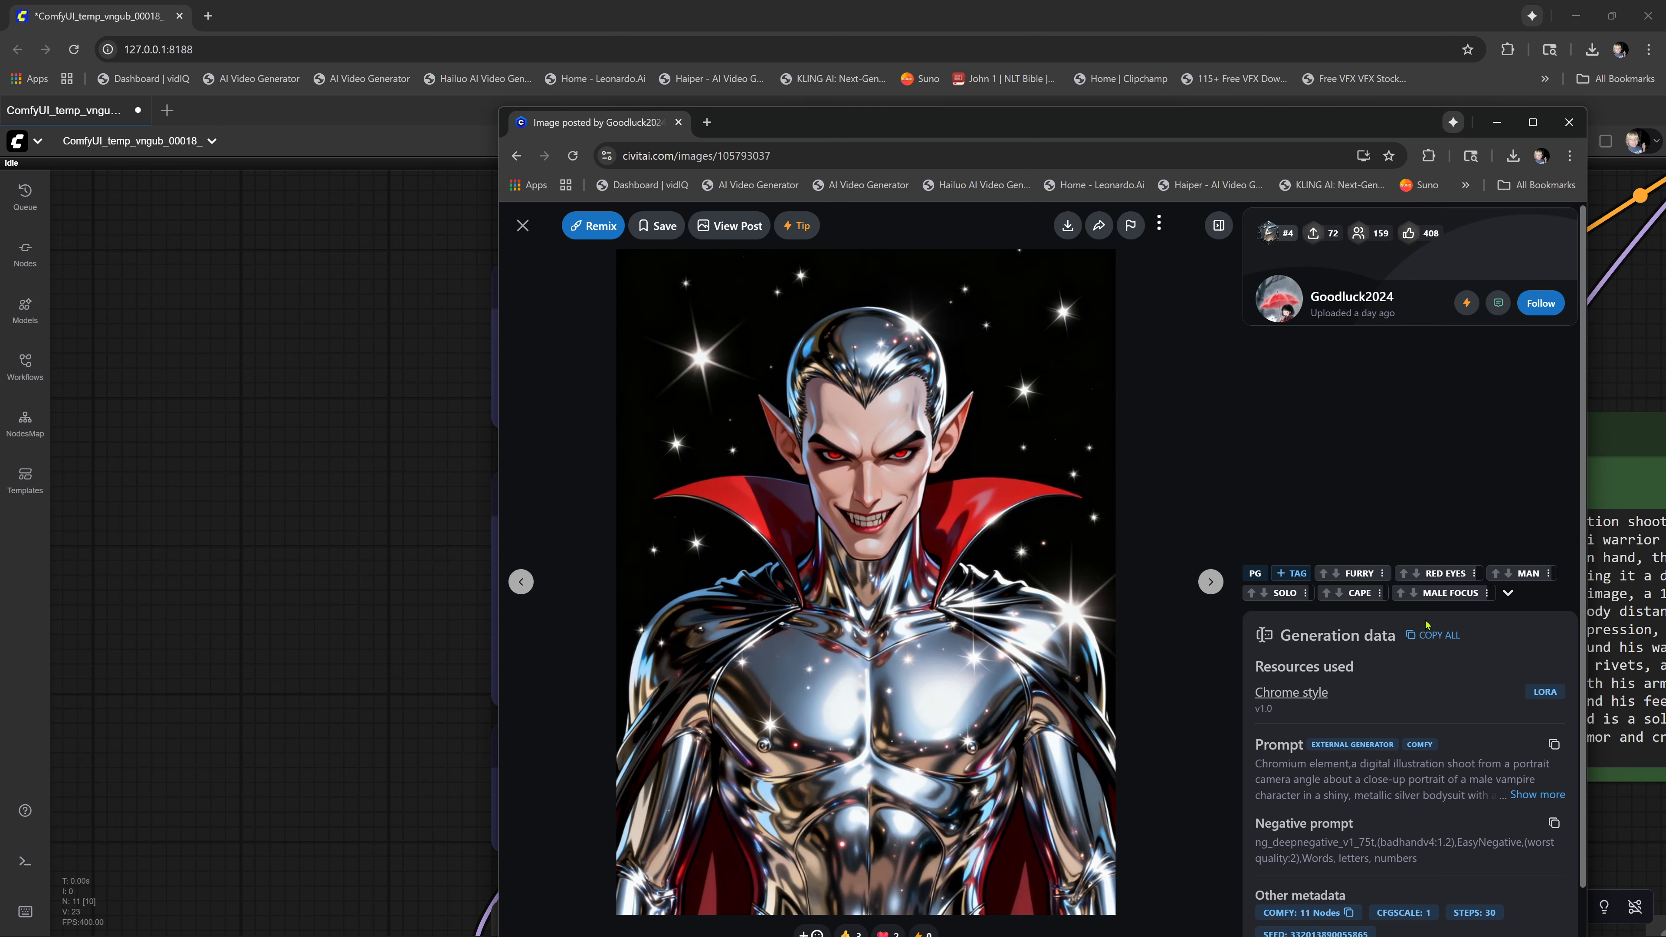
pyautogui.scroll(-1, 1426, 625)
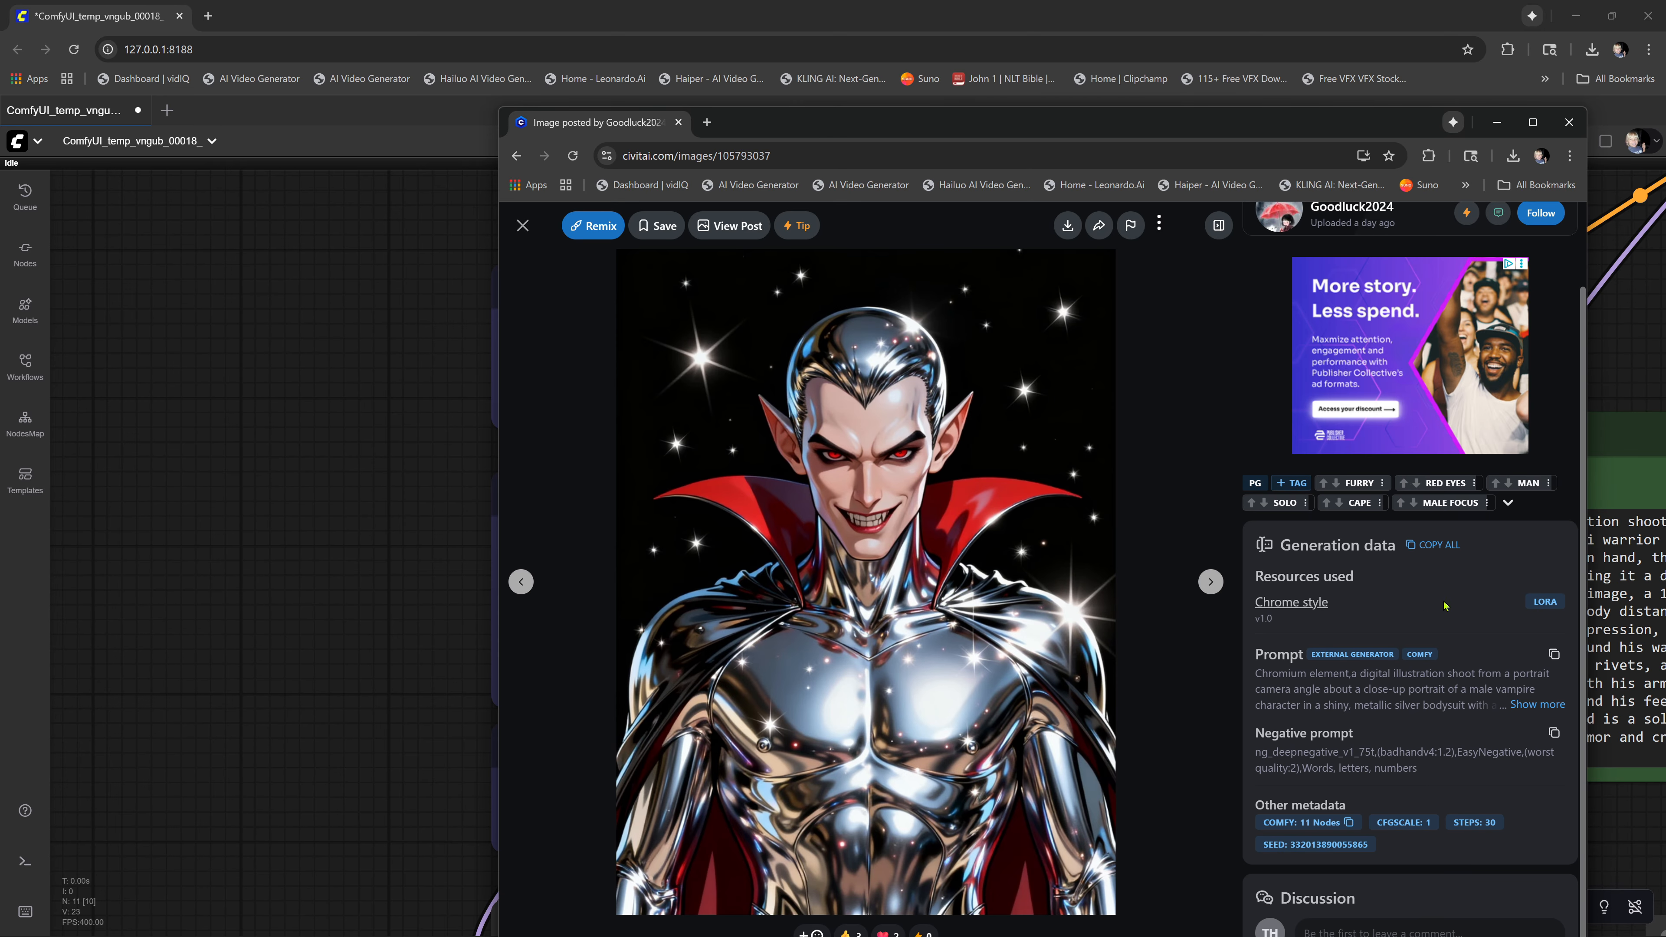
pyautogui.click(1514, 600)
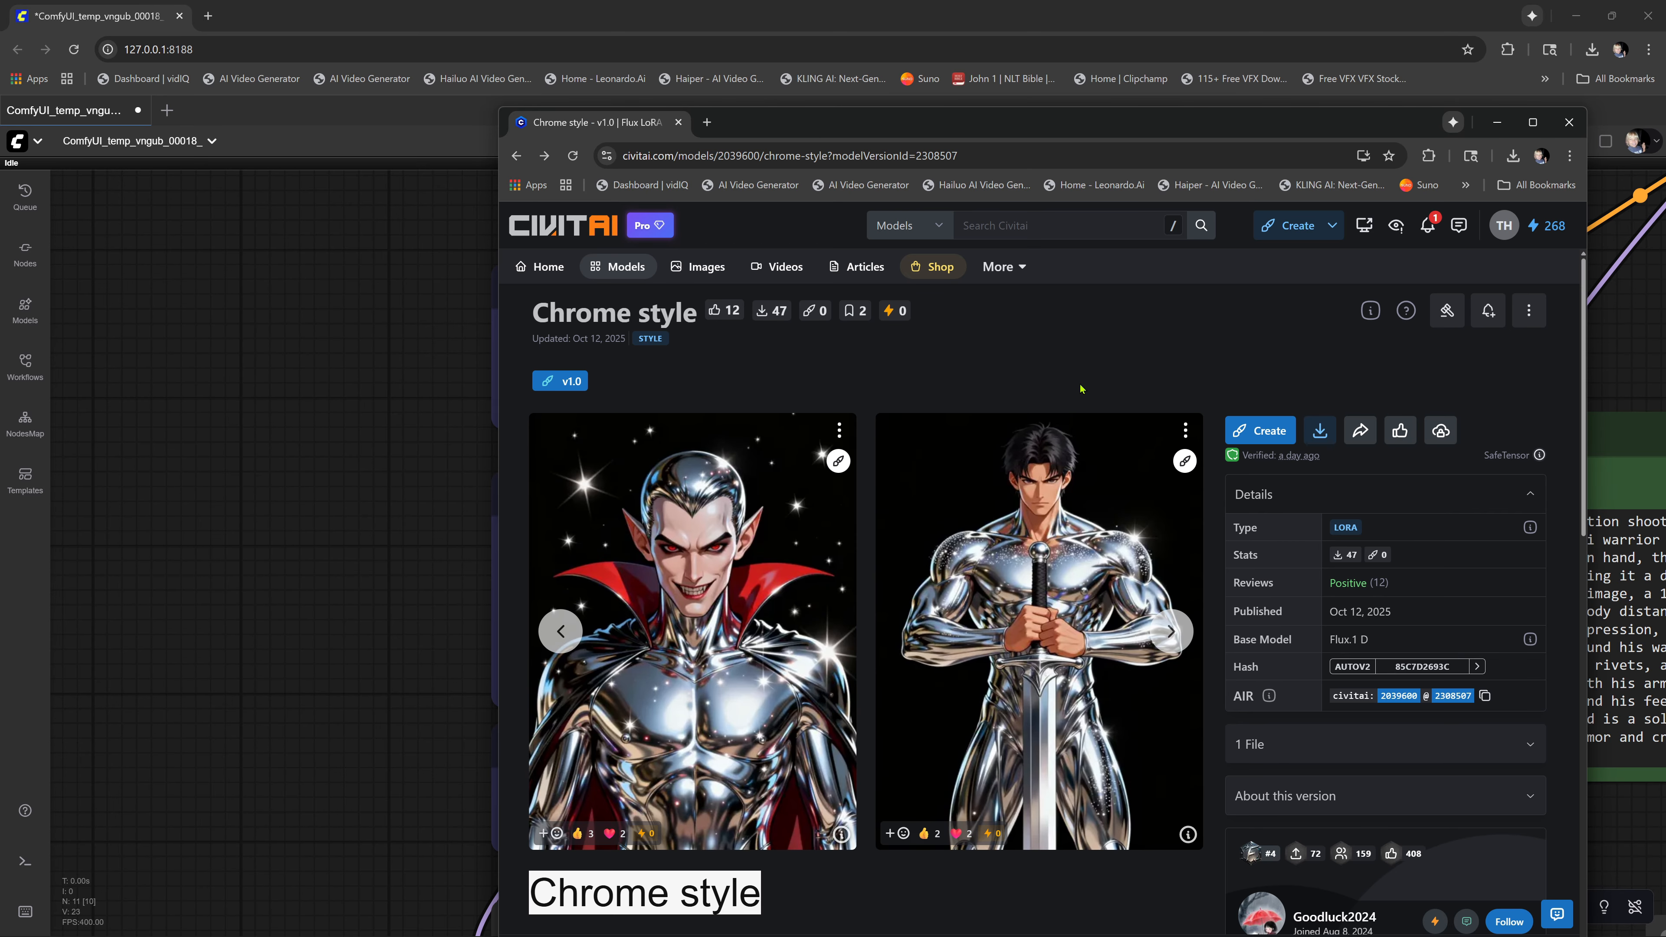
pyautogui.scroll(-2, 1505, 555)
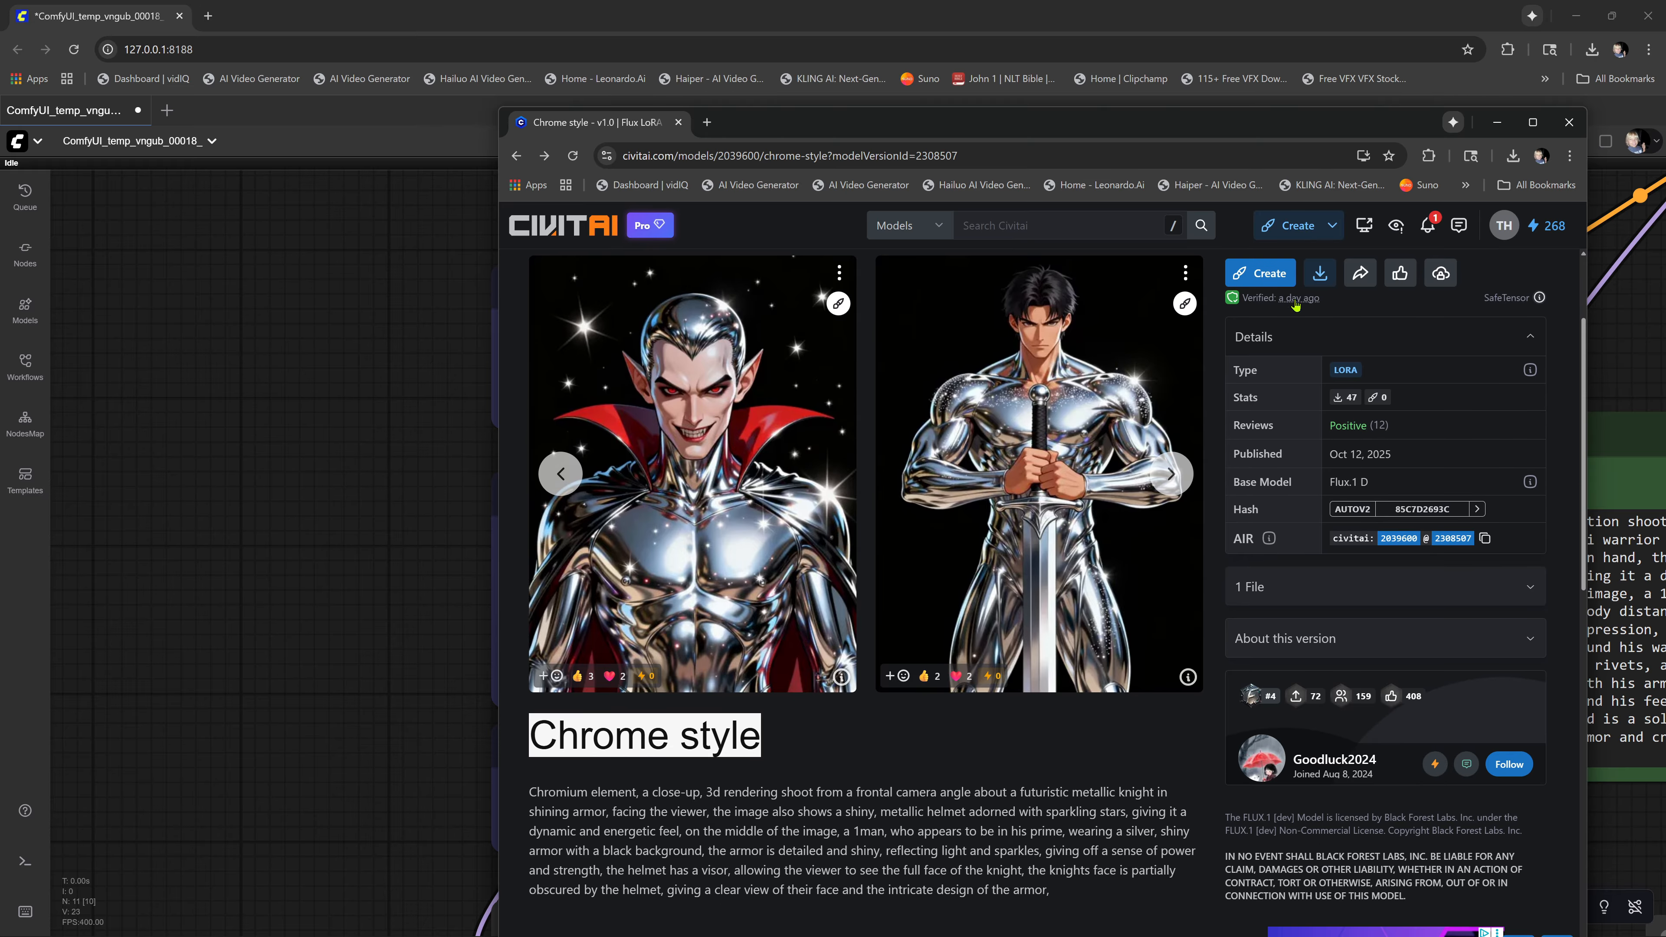
pyautogui.scroll(-3, 653, 557)
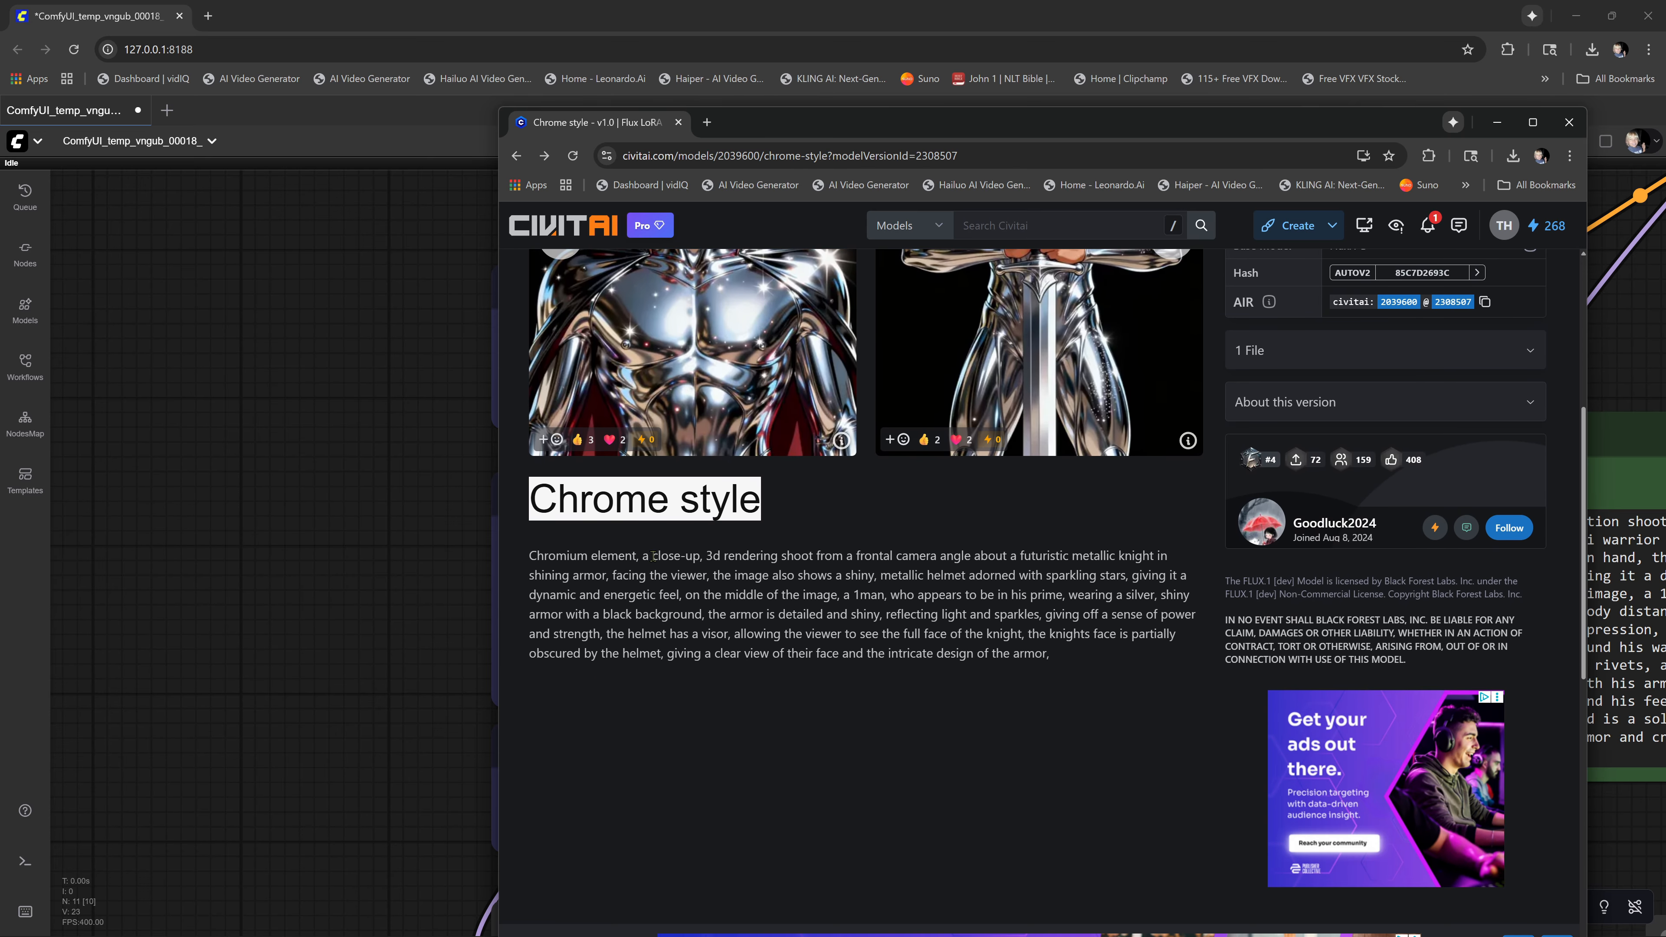
pyautogui.scroll(4, 1151, 547)
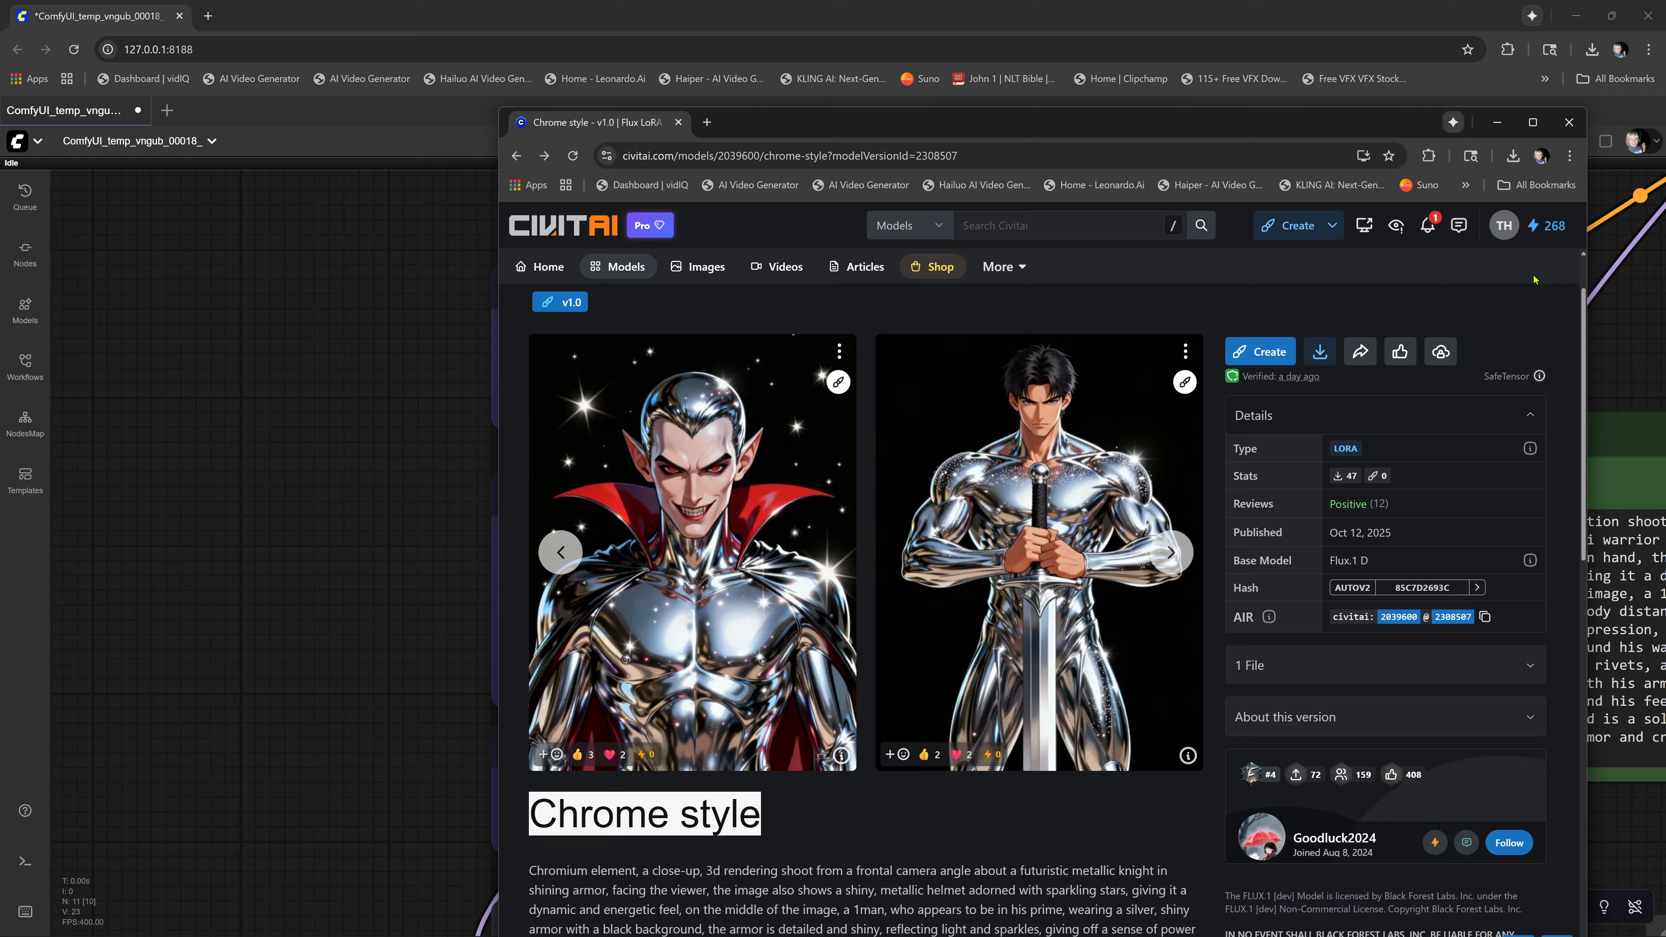
# Maximize the Civitai window, check the LoRA and Flux .1 D filters in the models list, and reopen the Chrome style page
pyautogui.click(1532, 122)
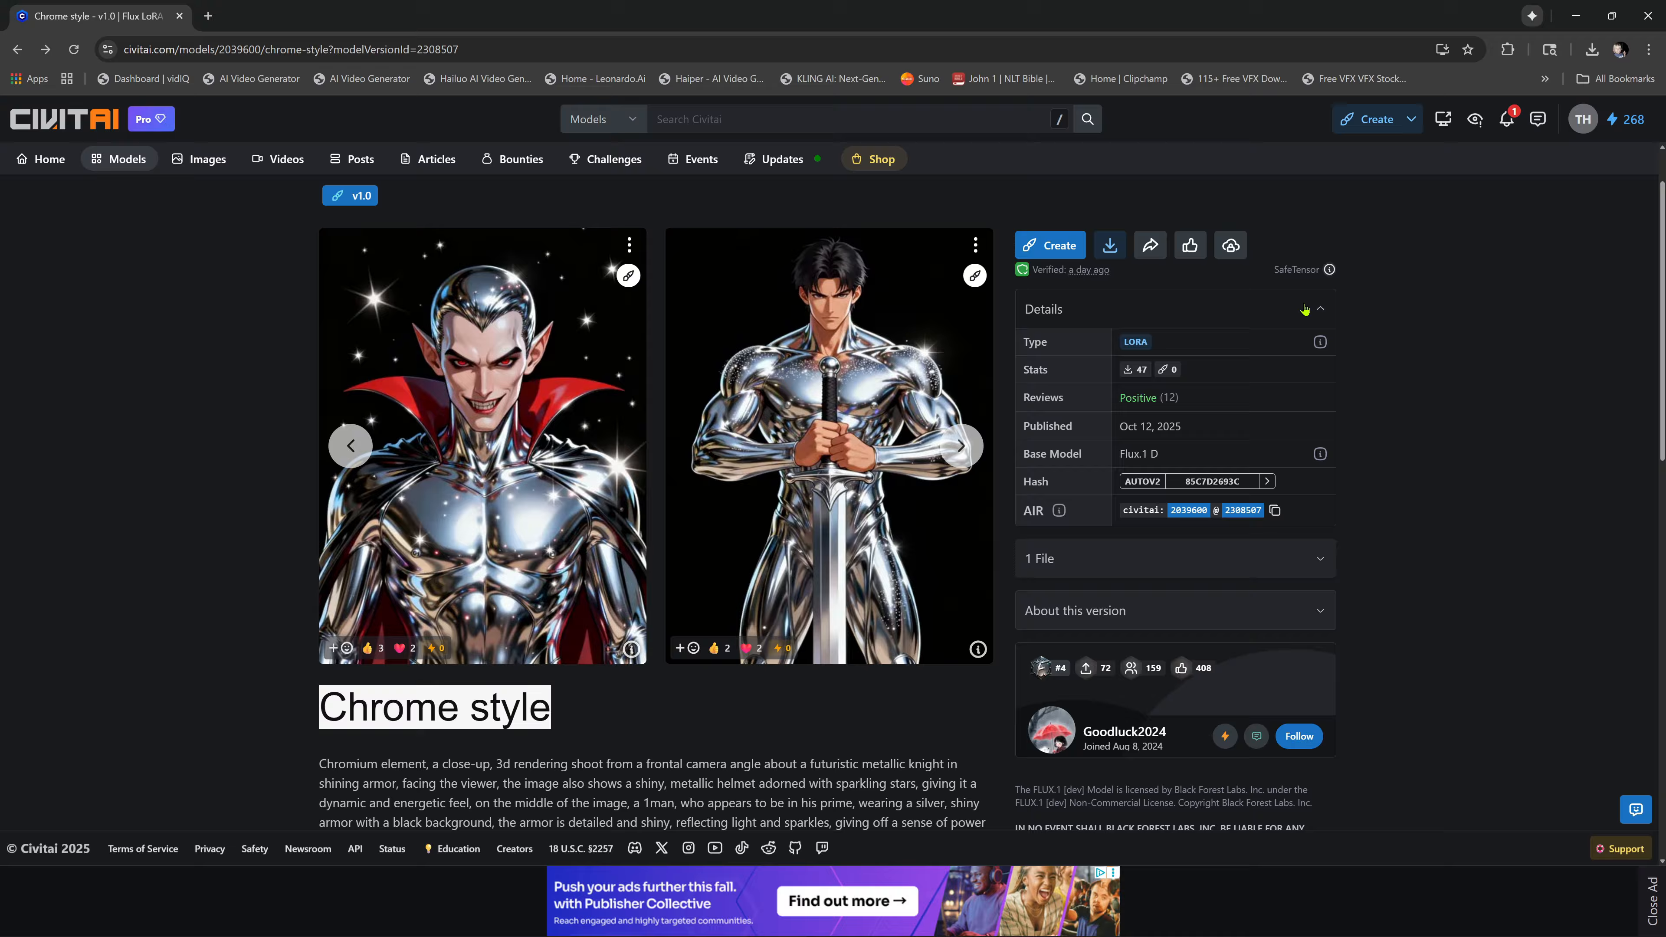
pyautogui.hotkey('alt', 'Left')
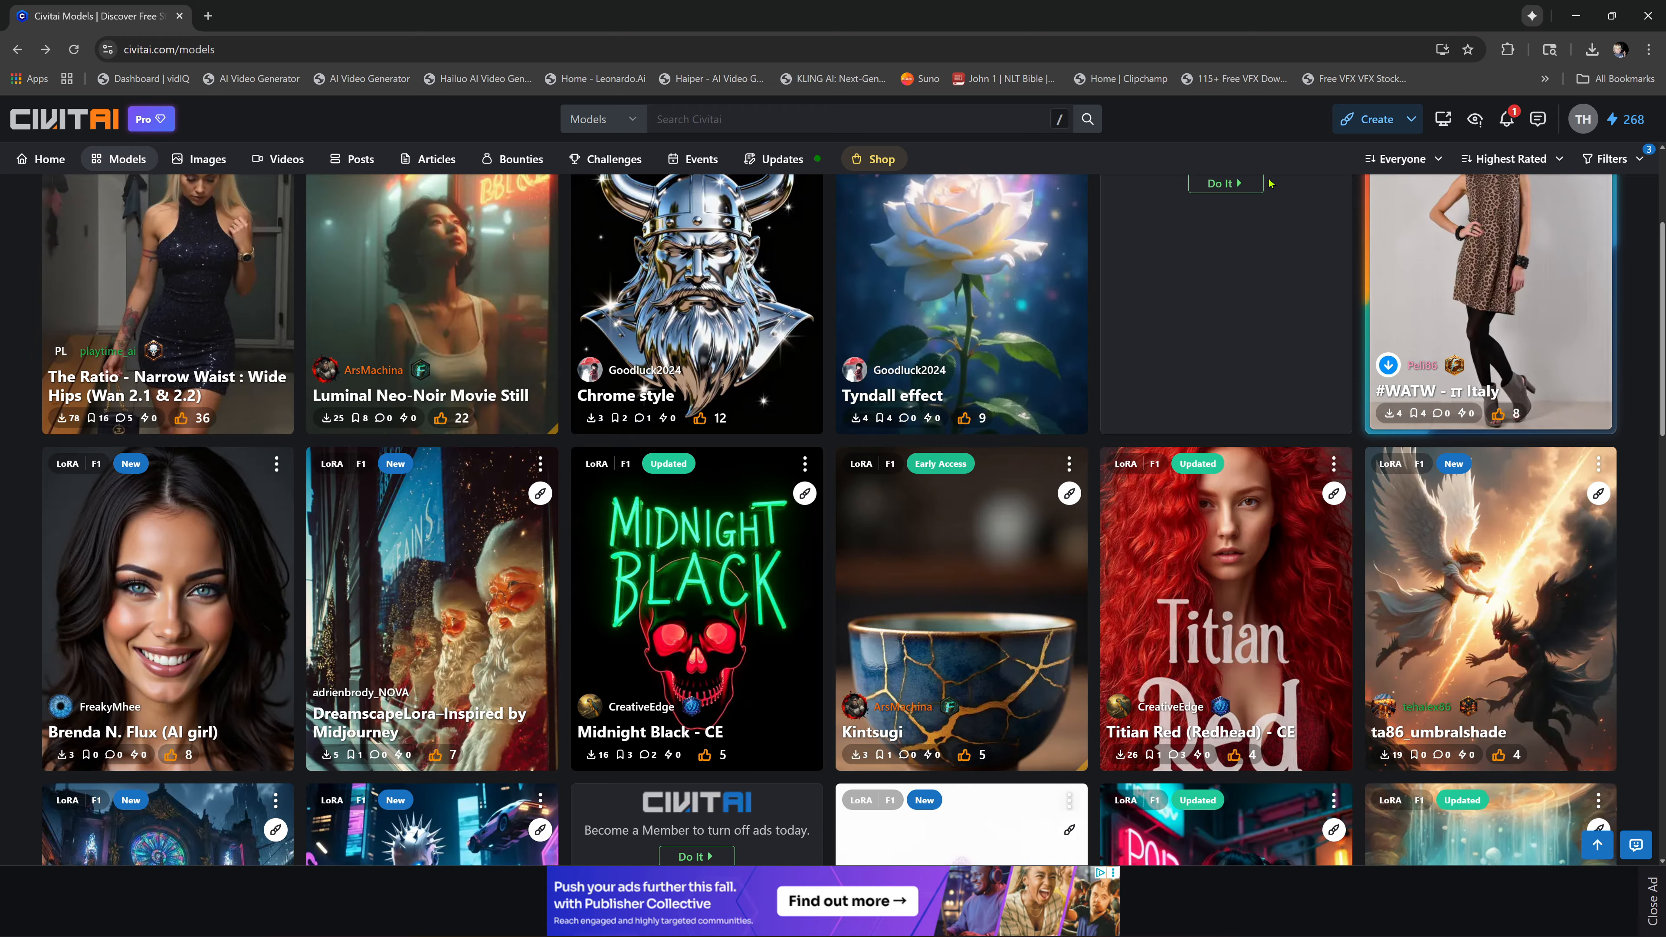
pyautogui.scroll(3, 1405, 336)
pyautogui.click(1621, 161)
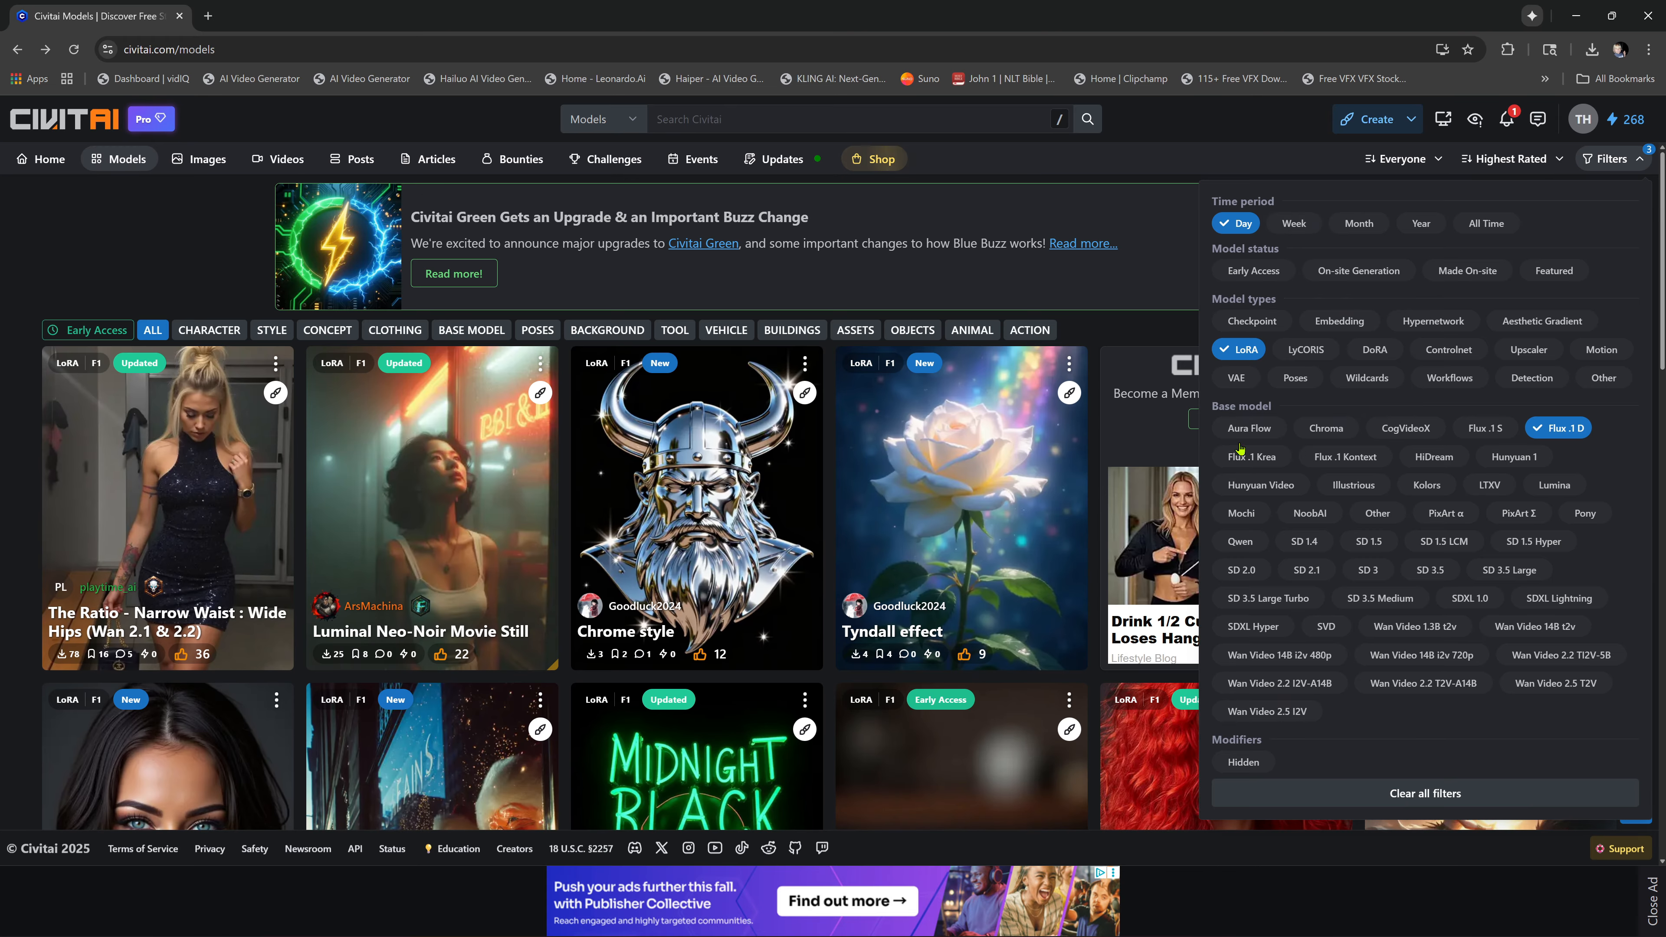
pyautogui.click(1587, 433)
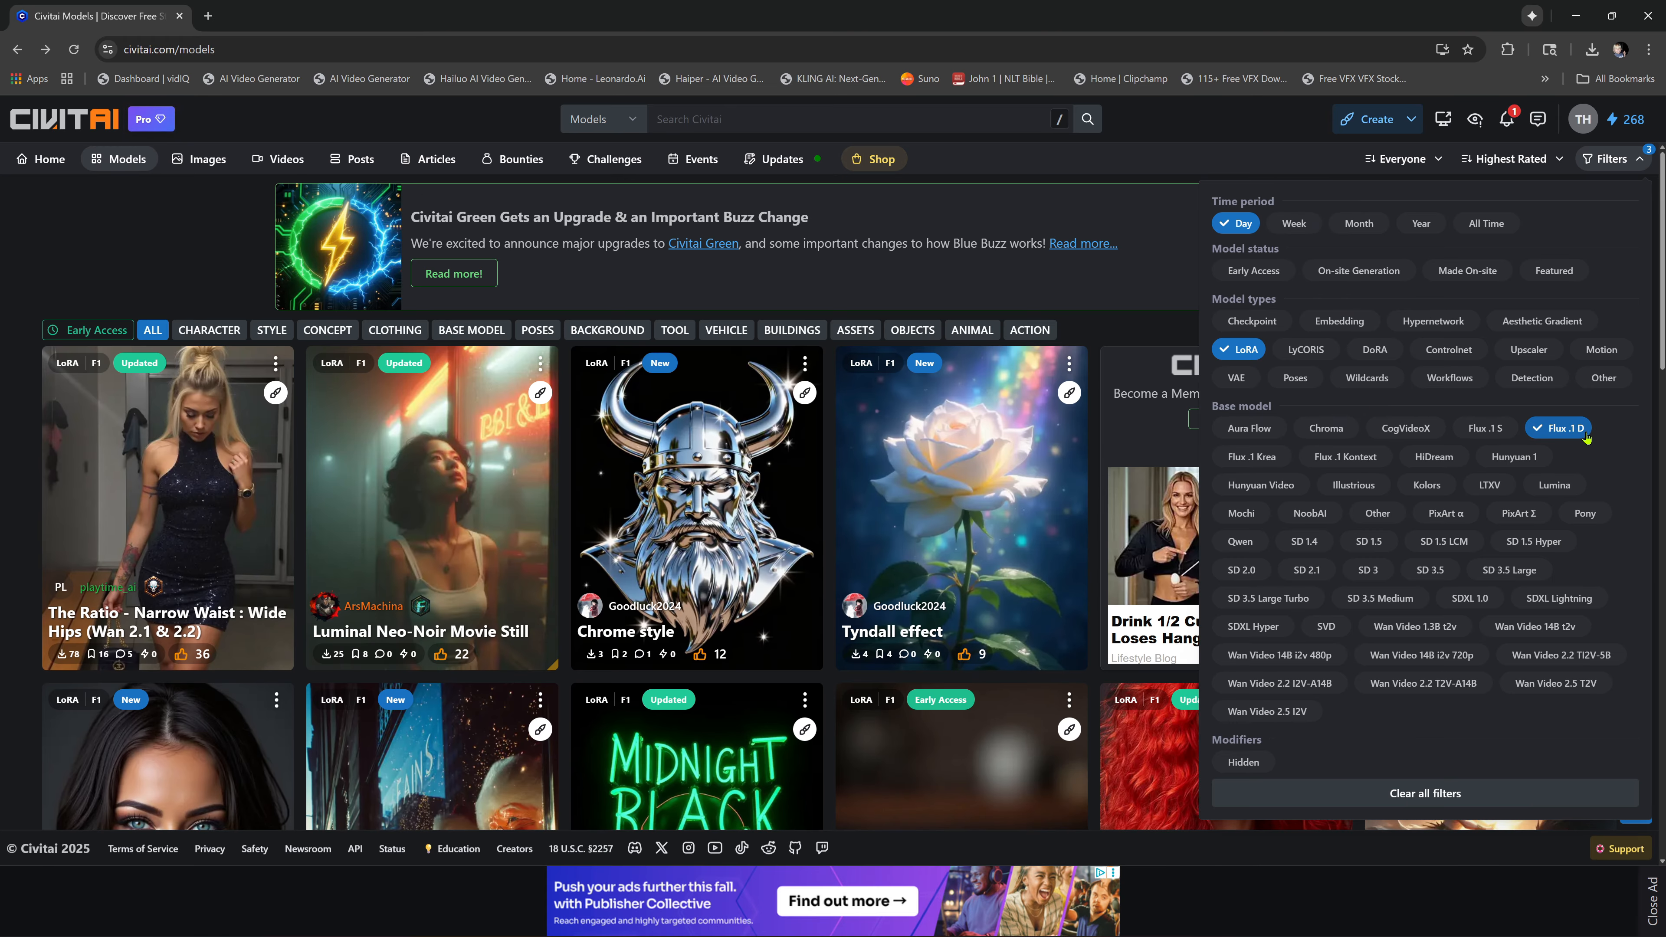
pyautogui.click(719, 466)
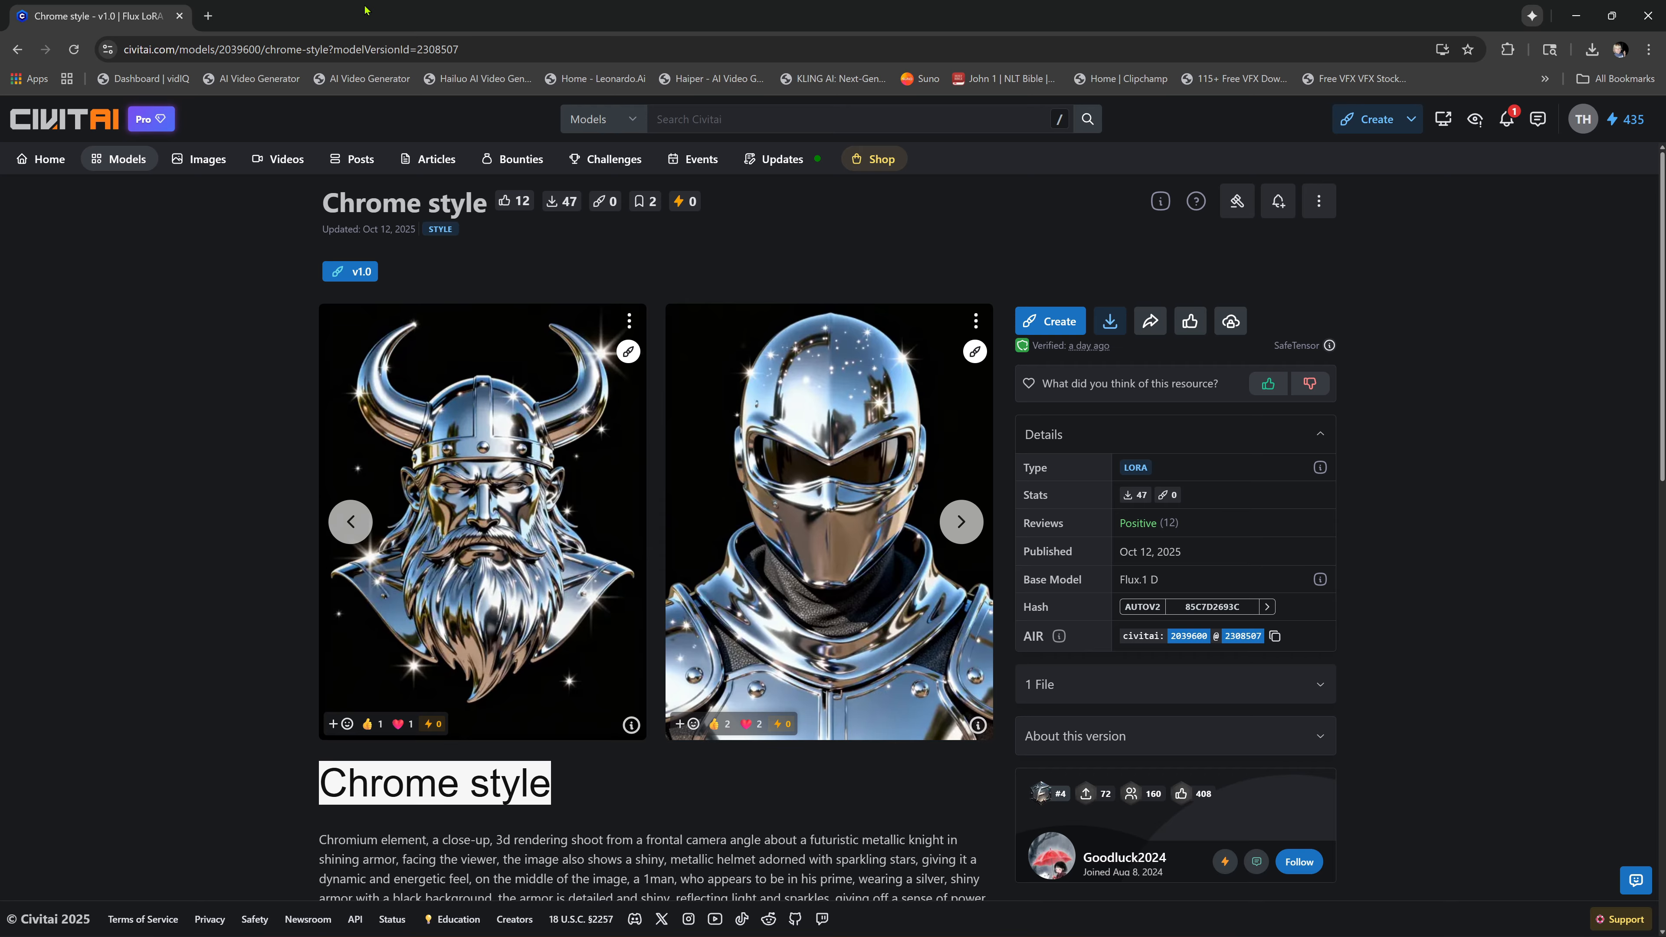
# Return to ComfyUI, run the samurai workflow with the Chrome style LoRA, and inspect the generated image in the Preview Image node
pyautogui.moveTo(350, 19); pyautogui.dragTo(1665, 102)
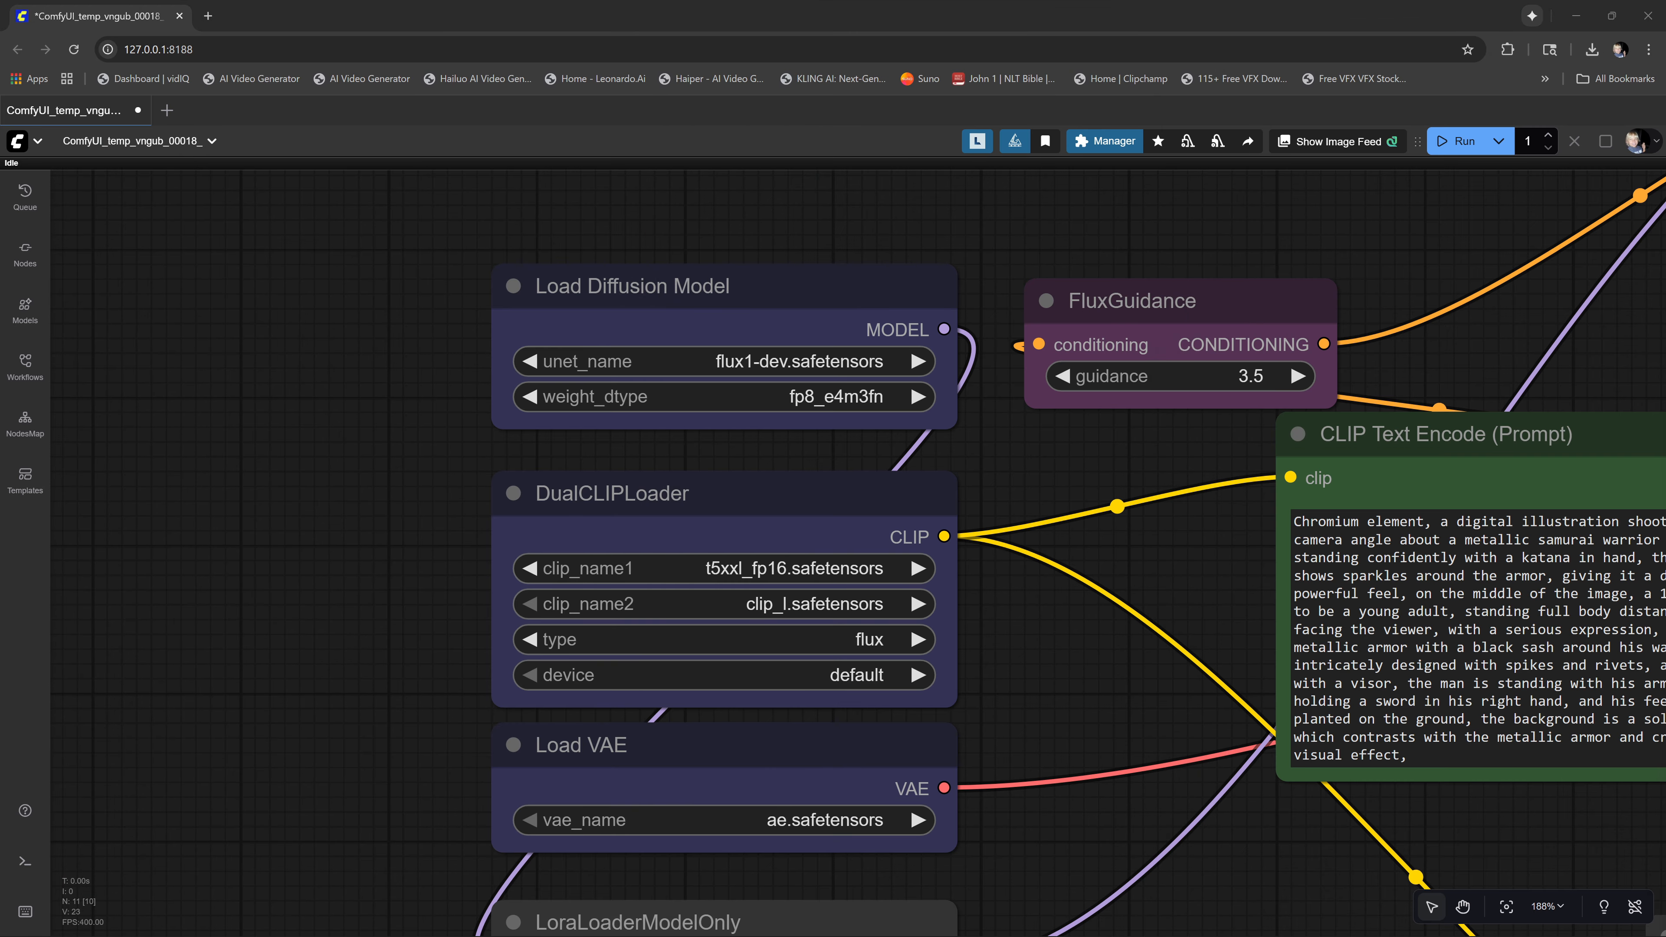
pyautogui.scroll(-5, 1239, 171)
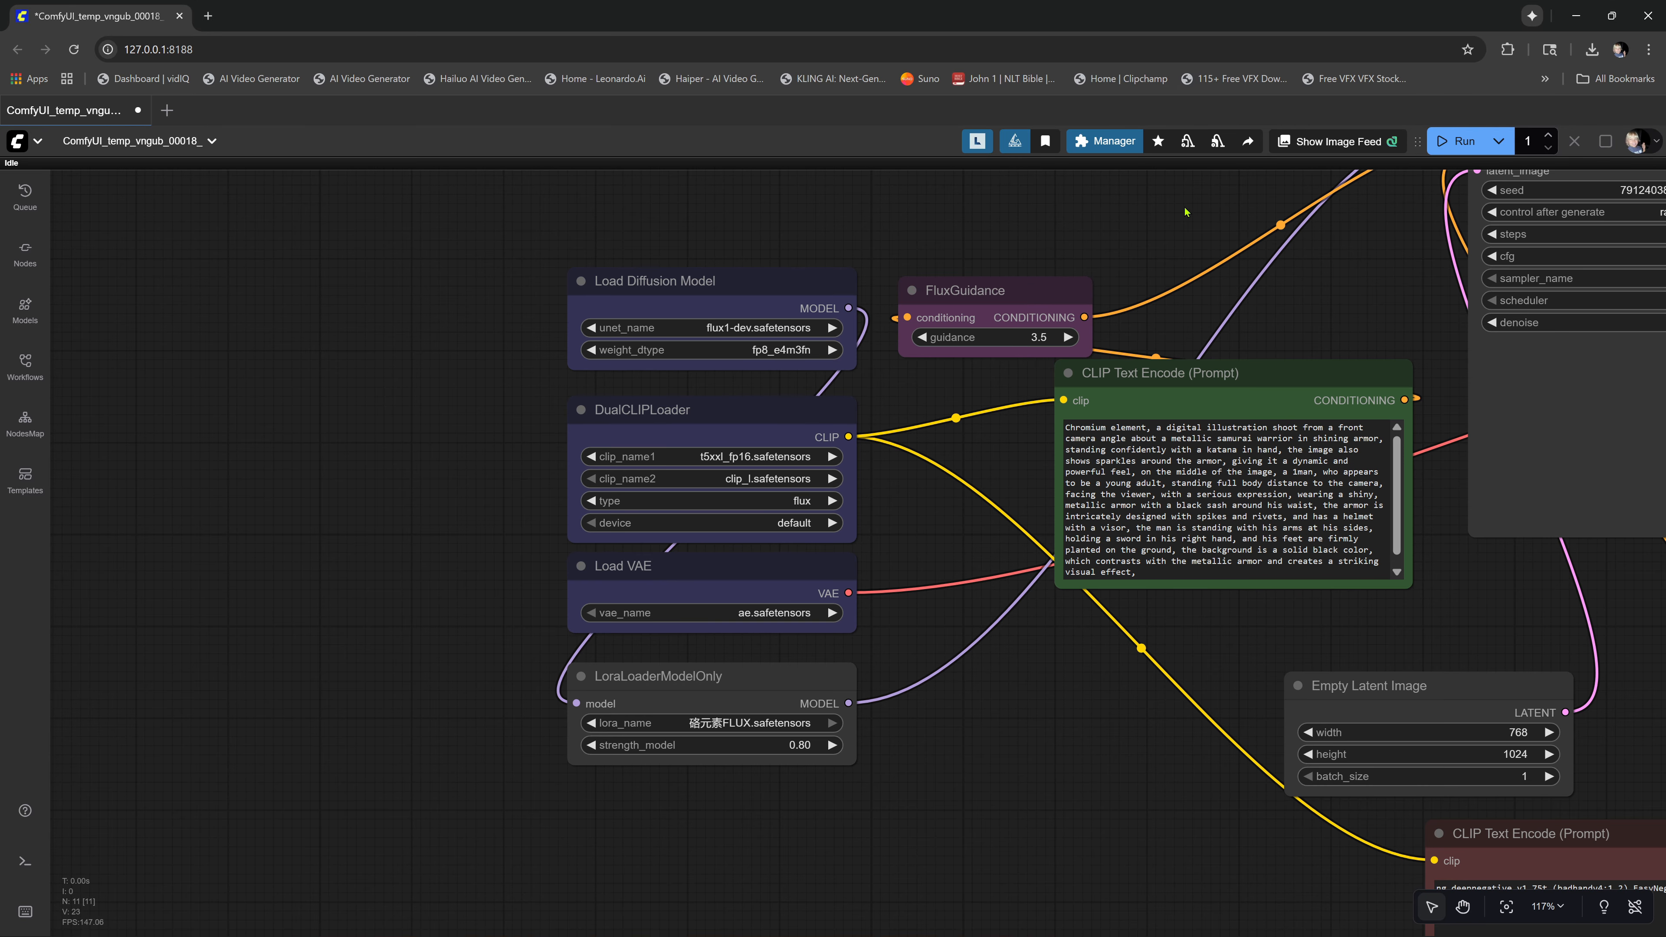
pyautogui.moveTo(1186, 211); pyautogui.dragTo(713, 316)
pyautogui.scroll(-2, 713, 316)
pyautogui.click(1464, 147)
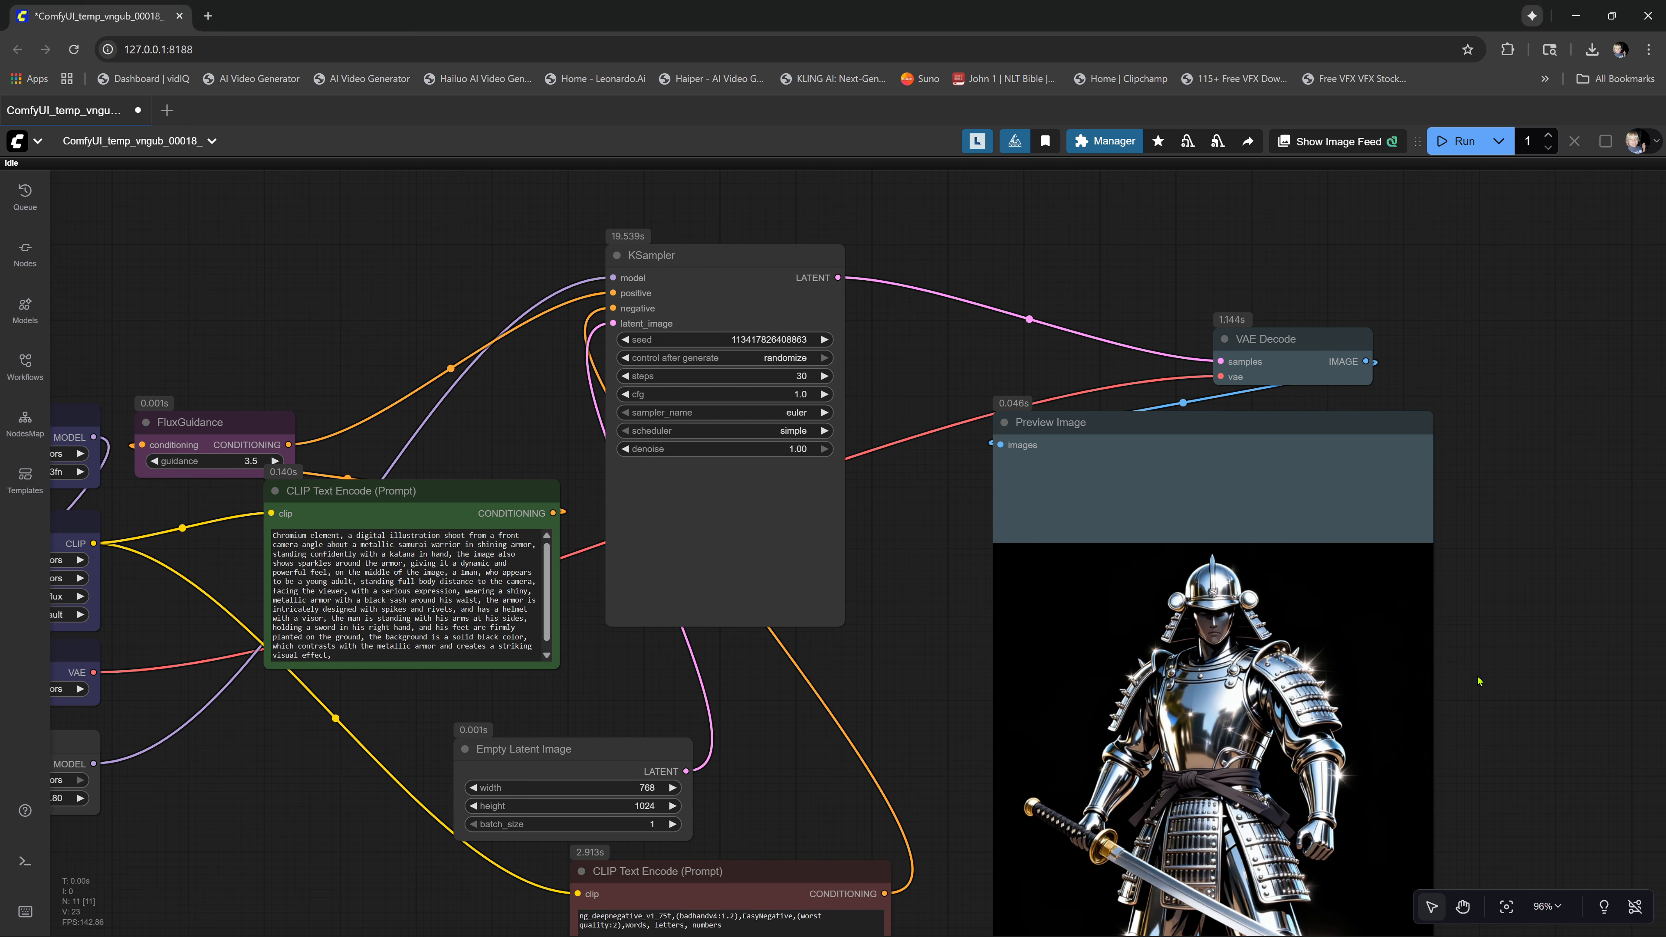
pyautogui.scroll(7, 1219, 639)
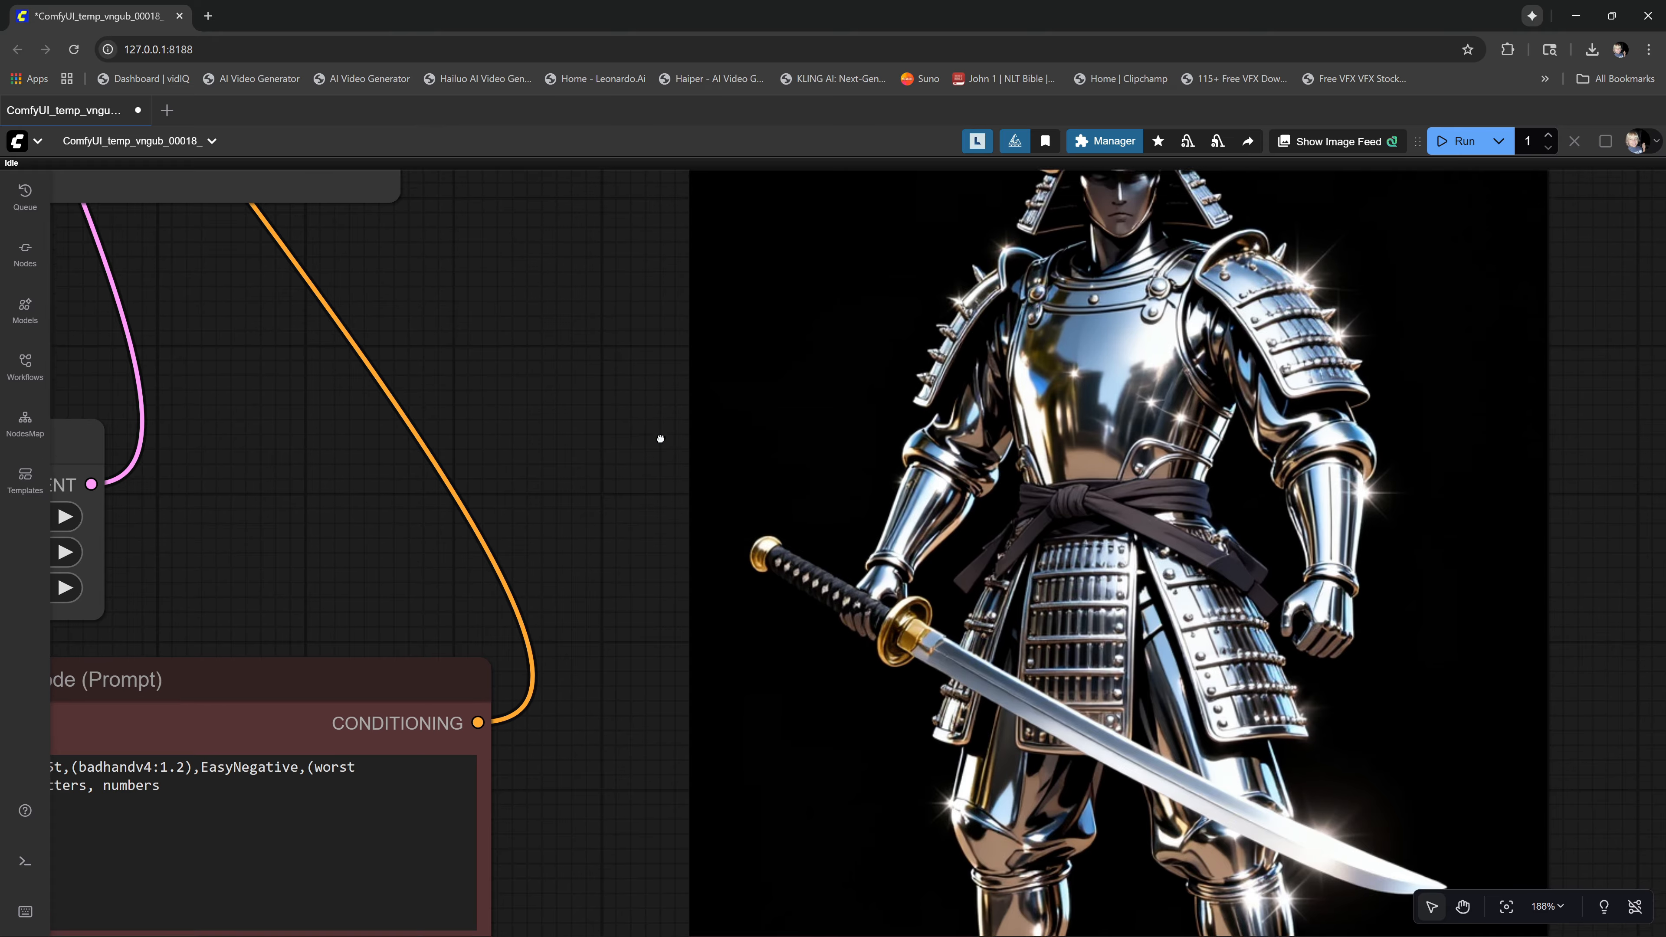
pyautogui.moveTo(658, 439); pyautogui.dragTo(606, 532)
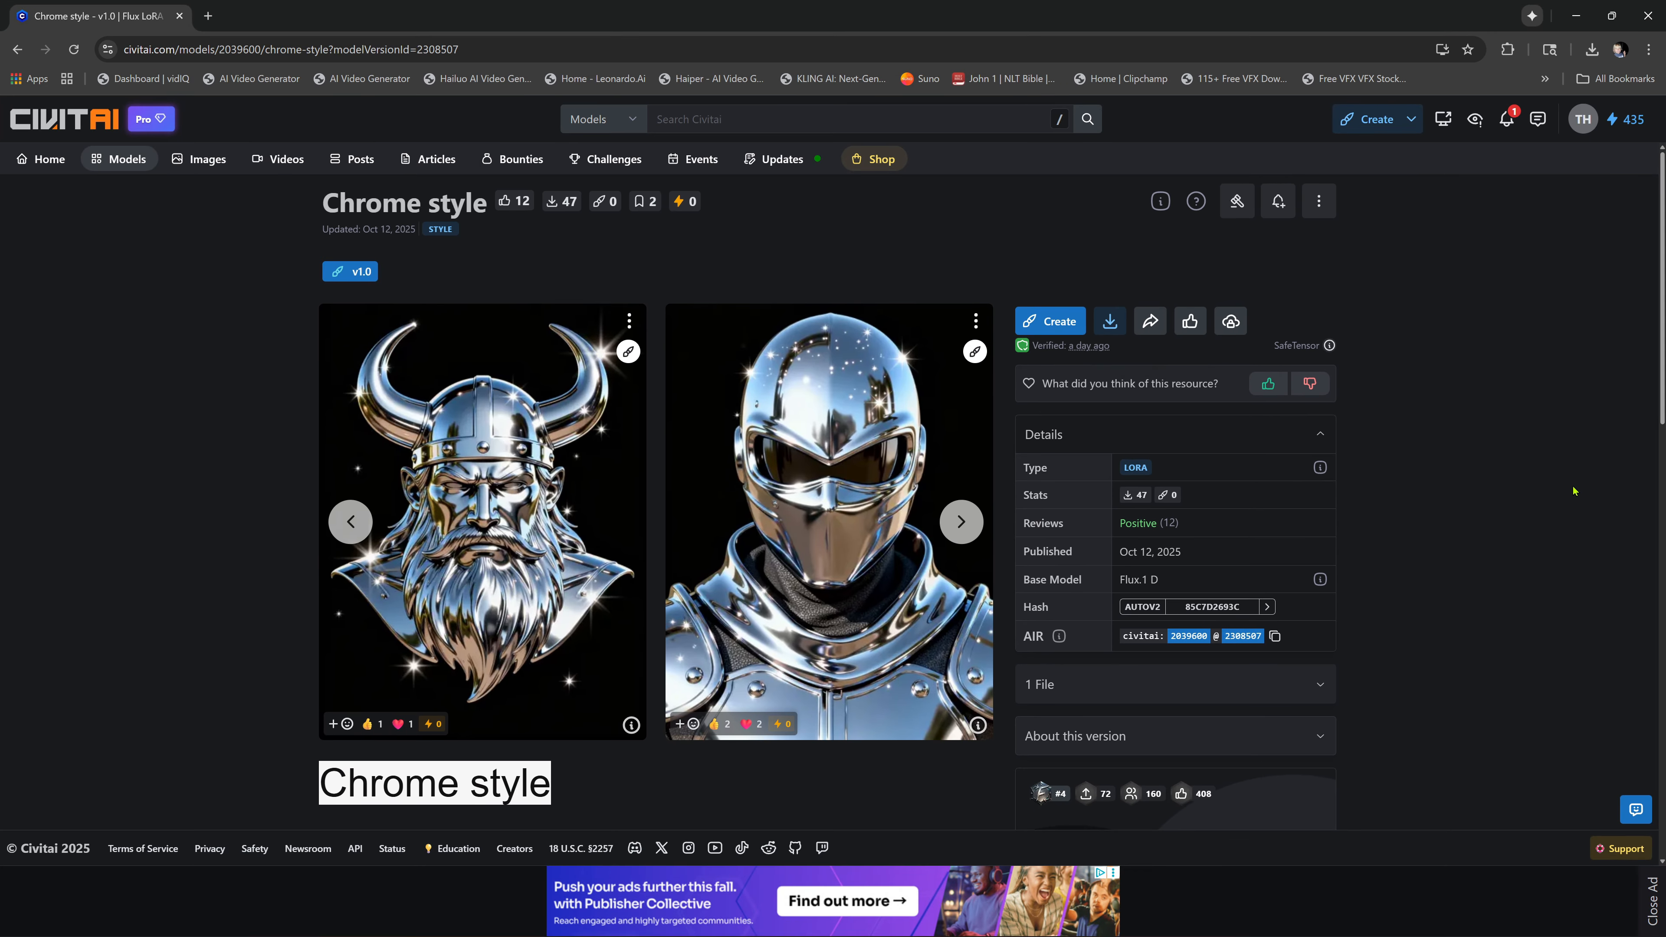
# Look through Civitai's Chrome style samples, from the samurai image through the viking, the metallic knight and the man holding a handgun
pyautogui.scroll(-3, 1366, 568)
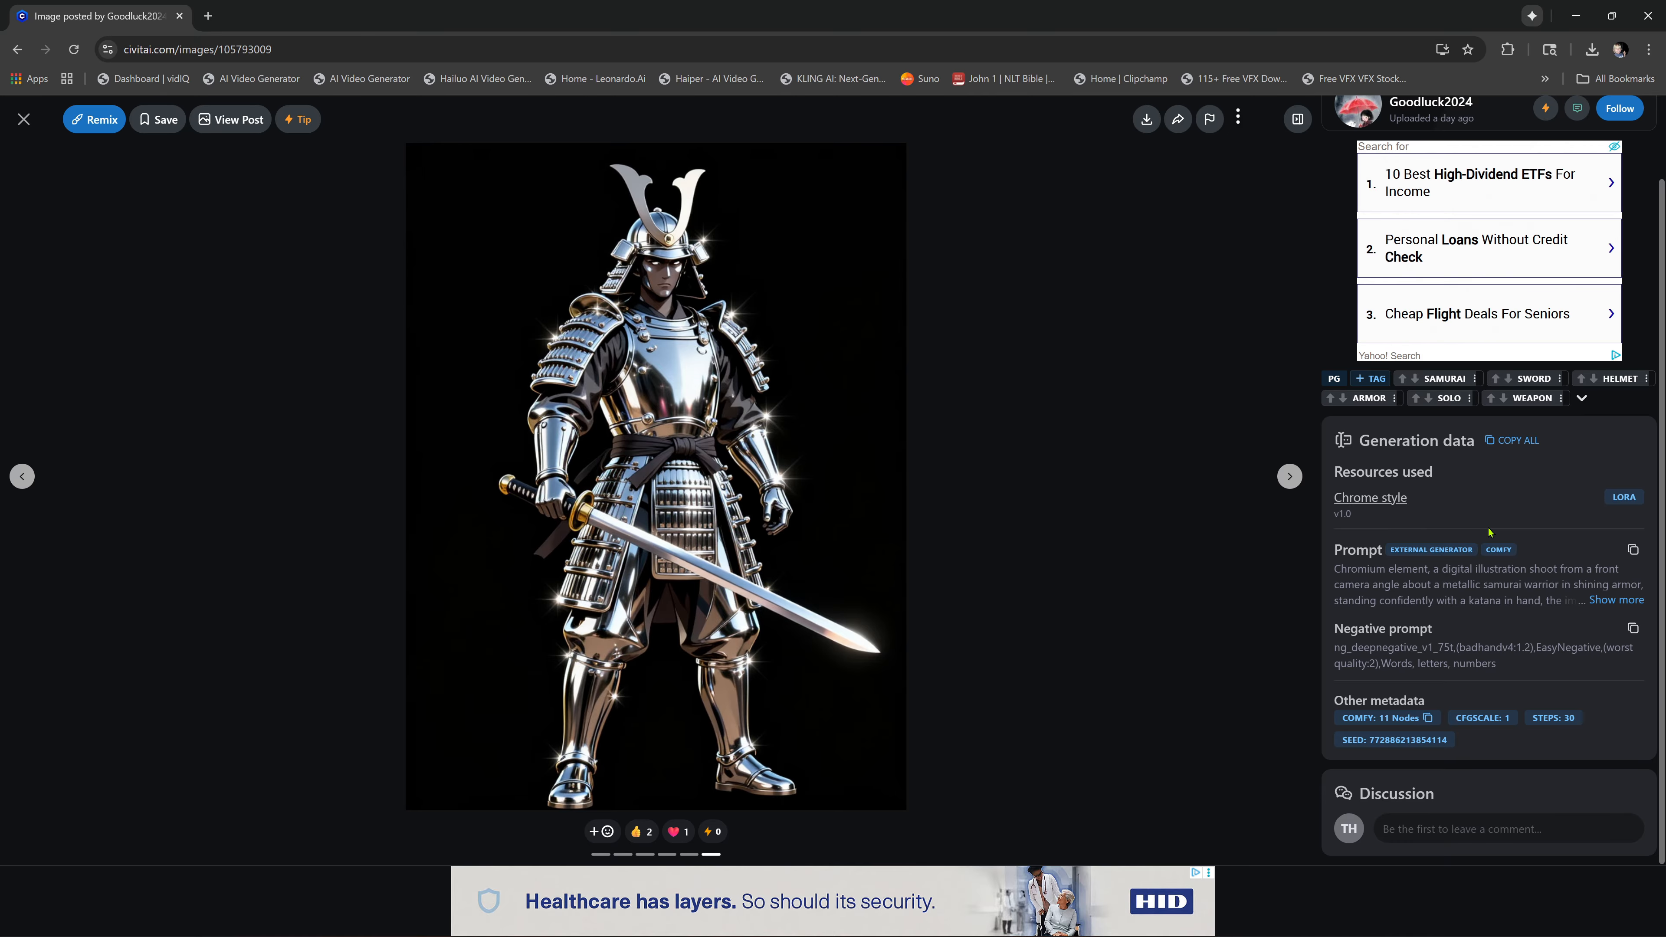
pyautogui.click(1290, 477)
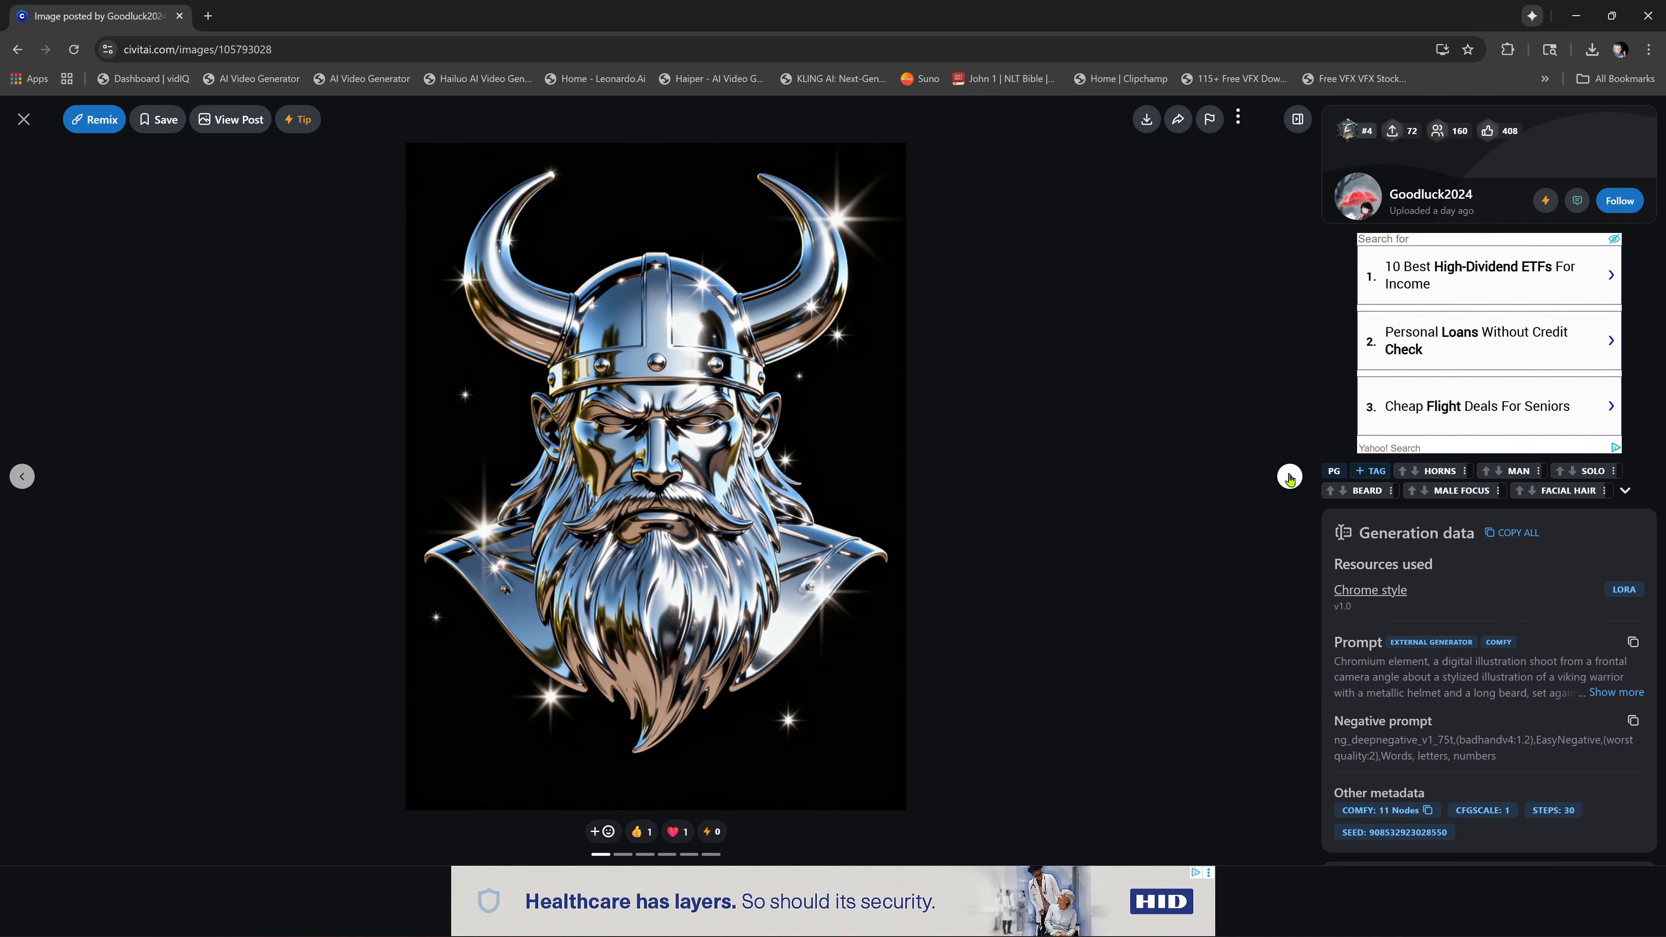
pyautogui.click(1289, 477)
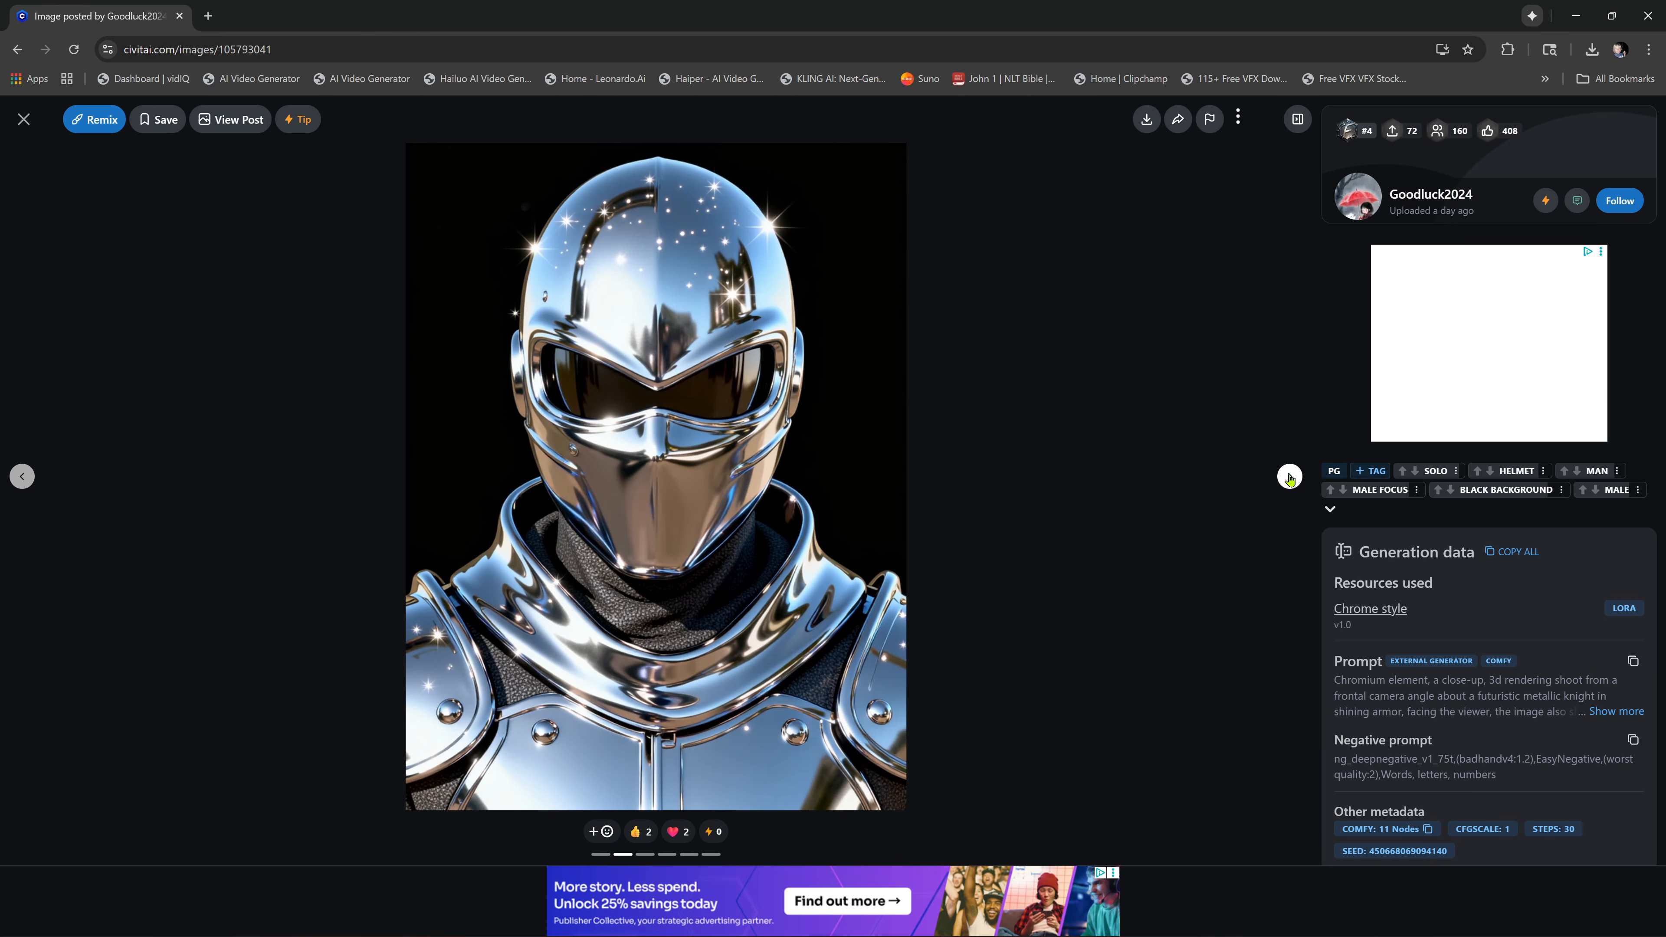
pyautogui.click(1290, 477)
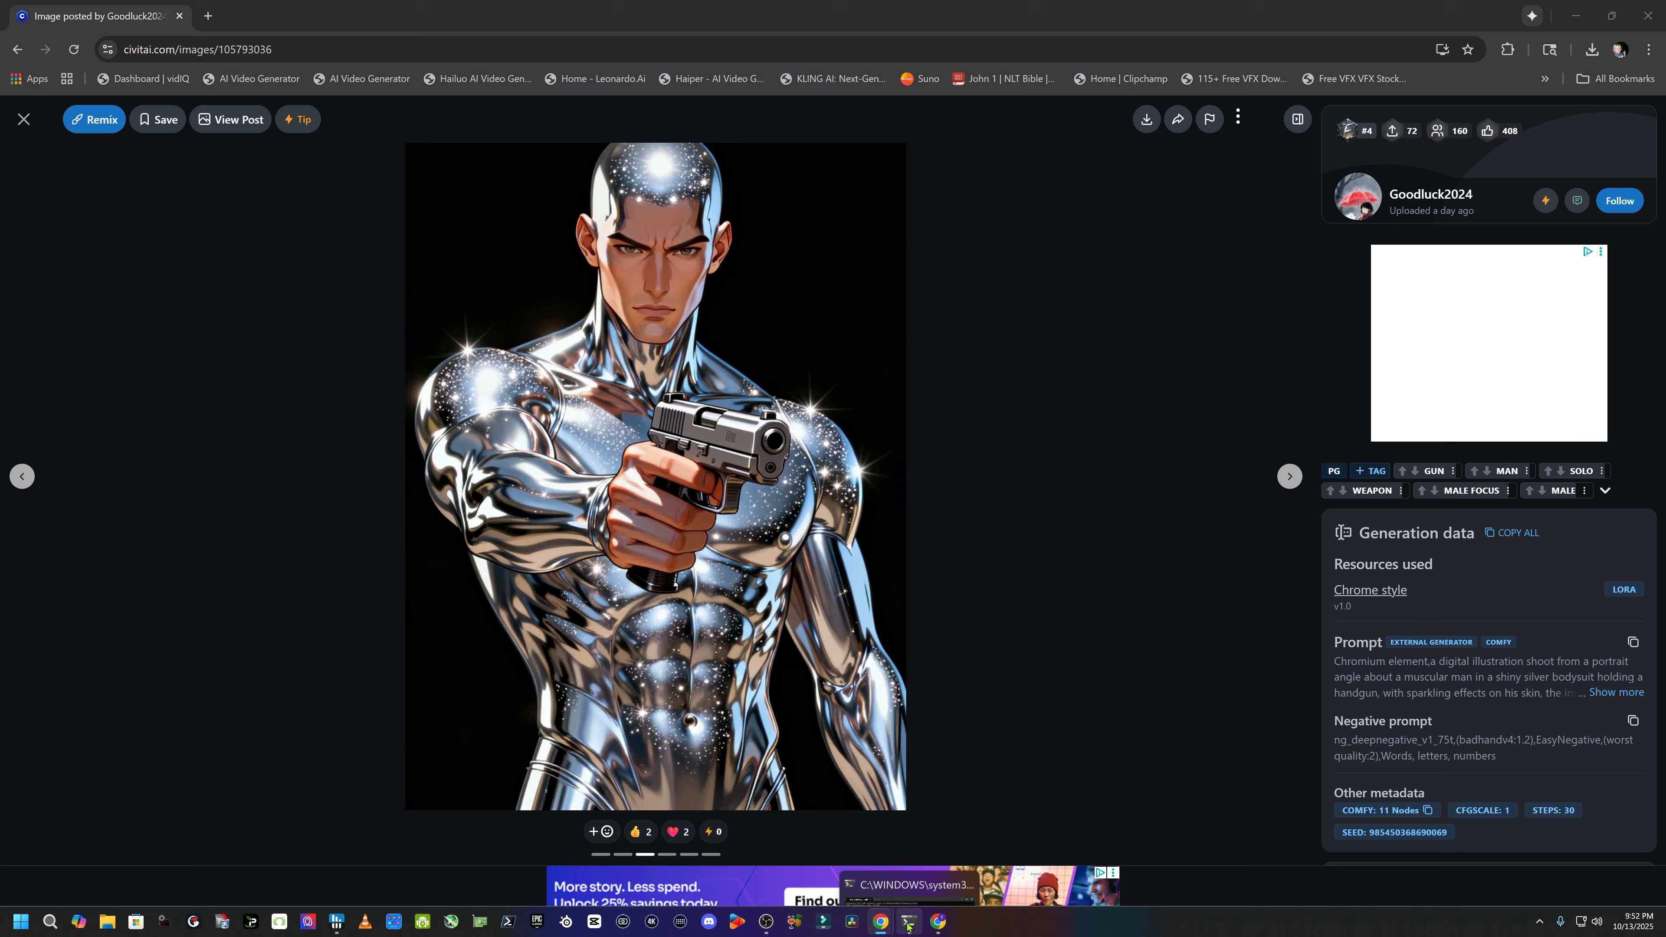
# In ComfyUI, replace the positive prompt after "Chromium element," with: Buzz Lightyear with his hands out exclaiming in frustration... in a text bubble(("What do you need?":2.00))
pyautogui.click(938, 921)
pyautogui.moveTo(711, 629); pyautogui.dragTo(442, 484)
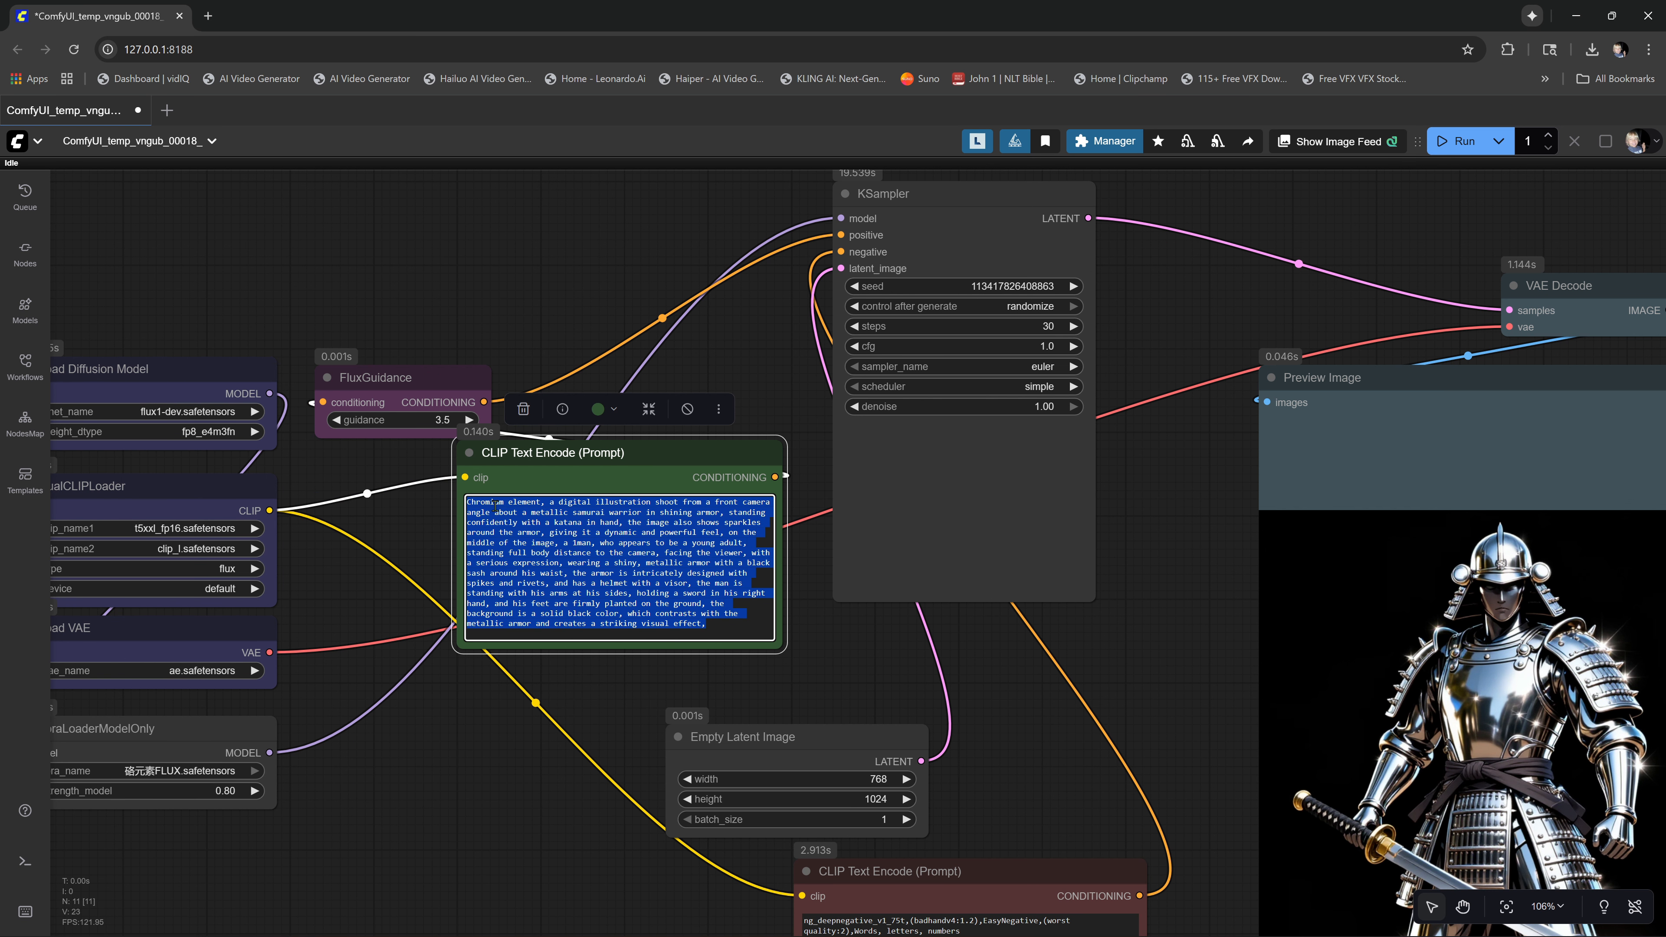
pyautogui.click(716, 629)
pyautogui.moveTo(716, 629); pyautogui.dragTo(551, 497)
pyautogui.rightClick(569, 503)
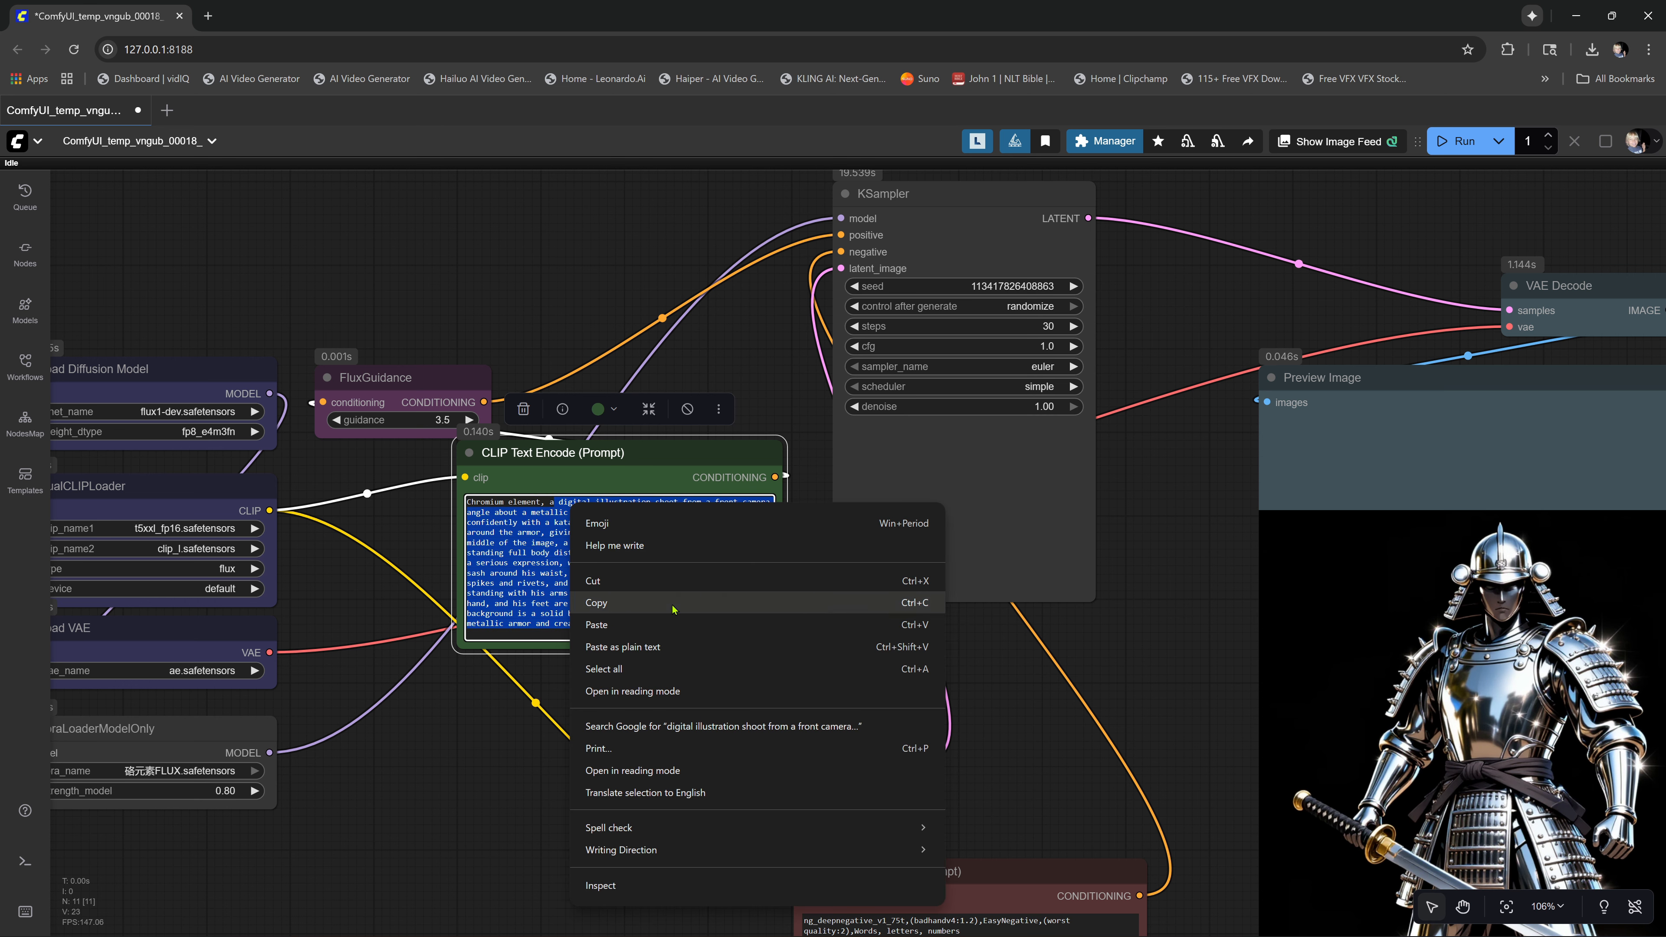
pyautogui.click(670, 629)
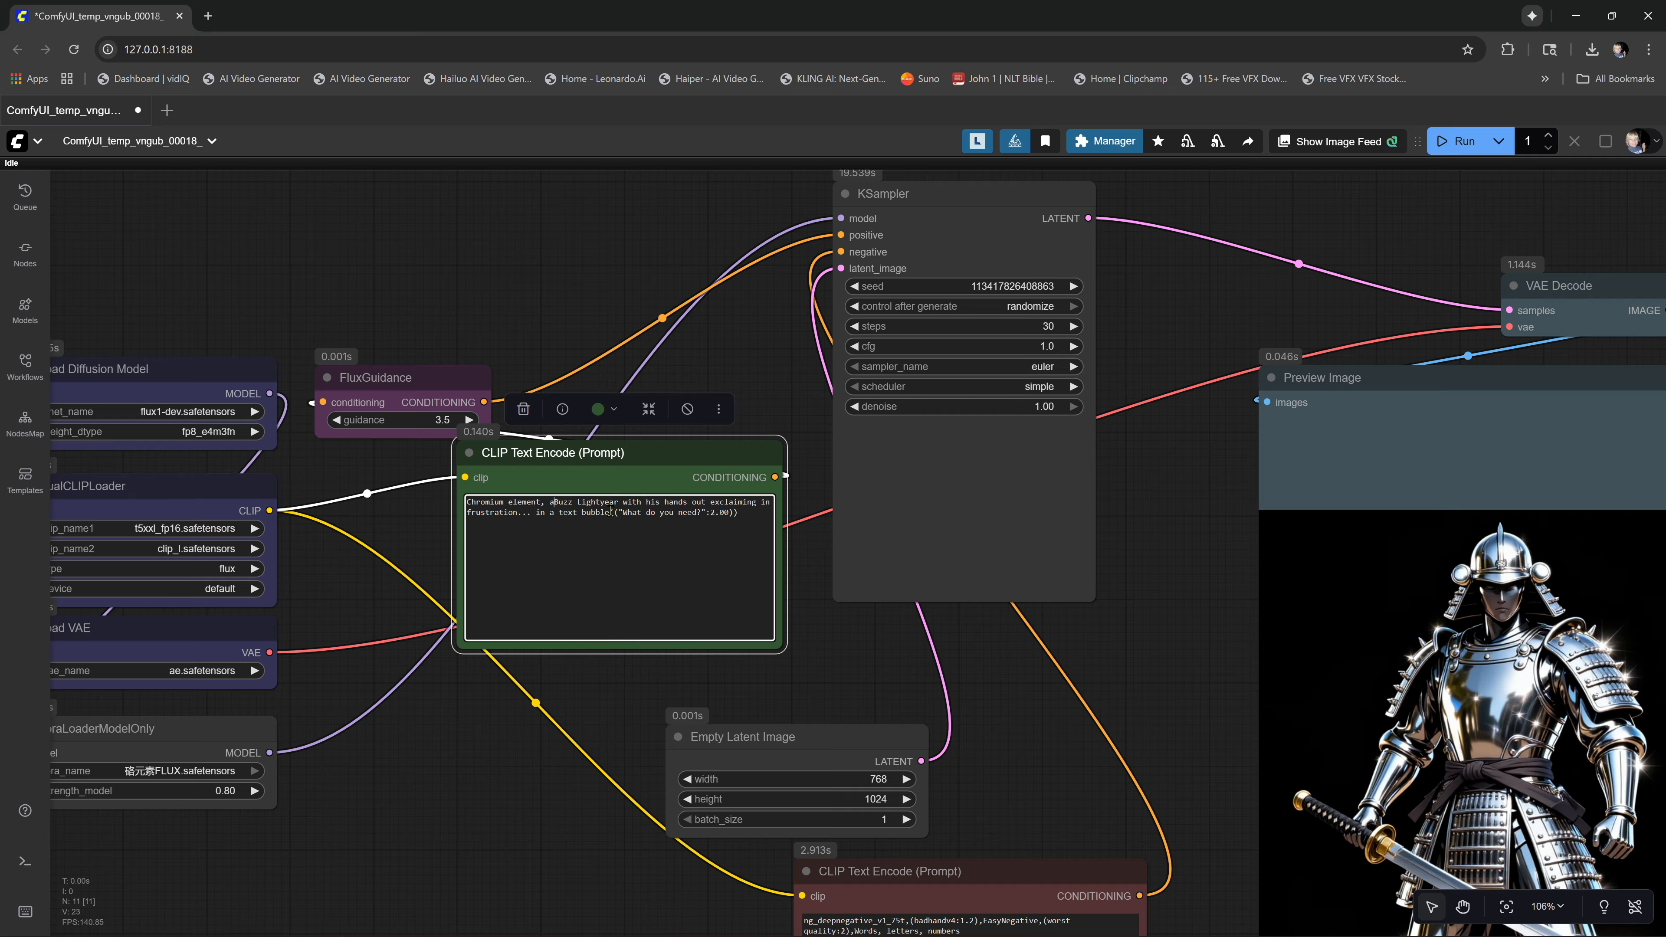
pyautogui.click(550, 503)
pyautogui.press('BackSpace')
# Cut the phrase "Chromium element," from the start of the positive prompt, leaving only the Buzz Lightyear description
pyautogui.moveTo(544, 502); pyautogui.dragTo(463, 500)
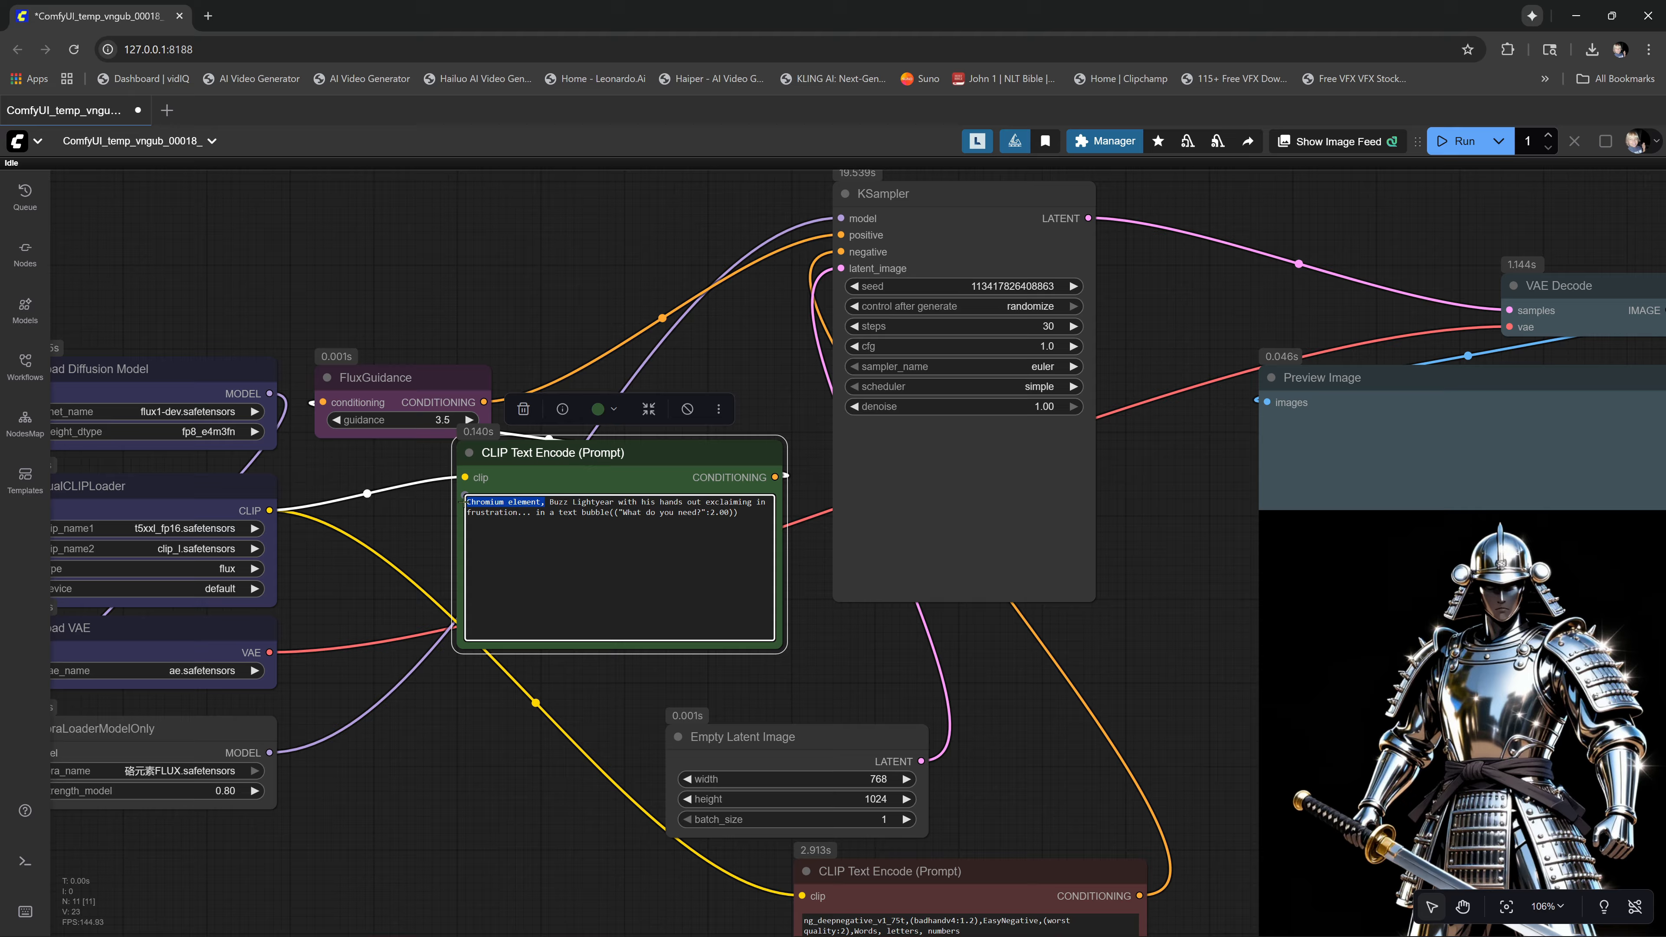
pyautogui.rightClick(494, 500)
pyautogui.click(577, 580)
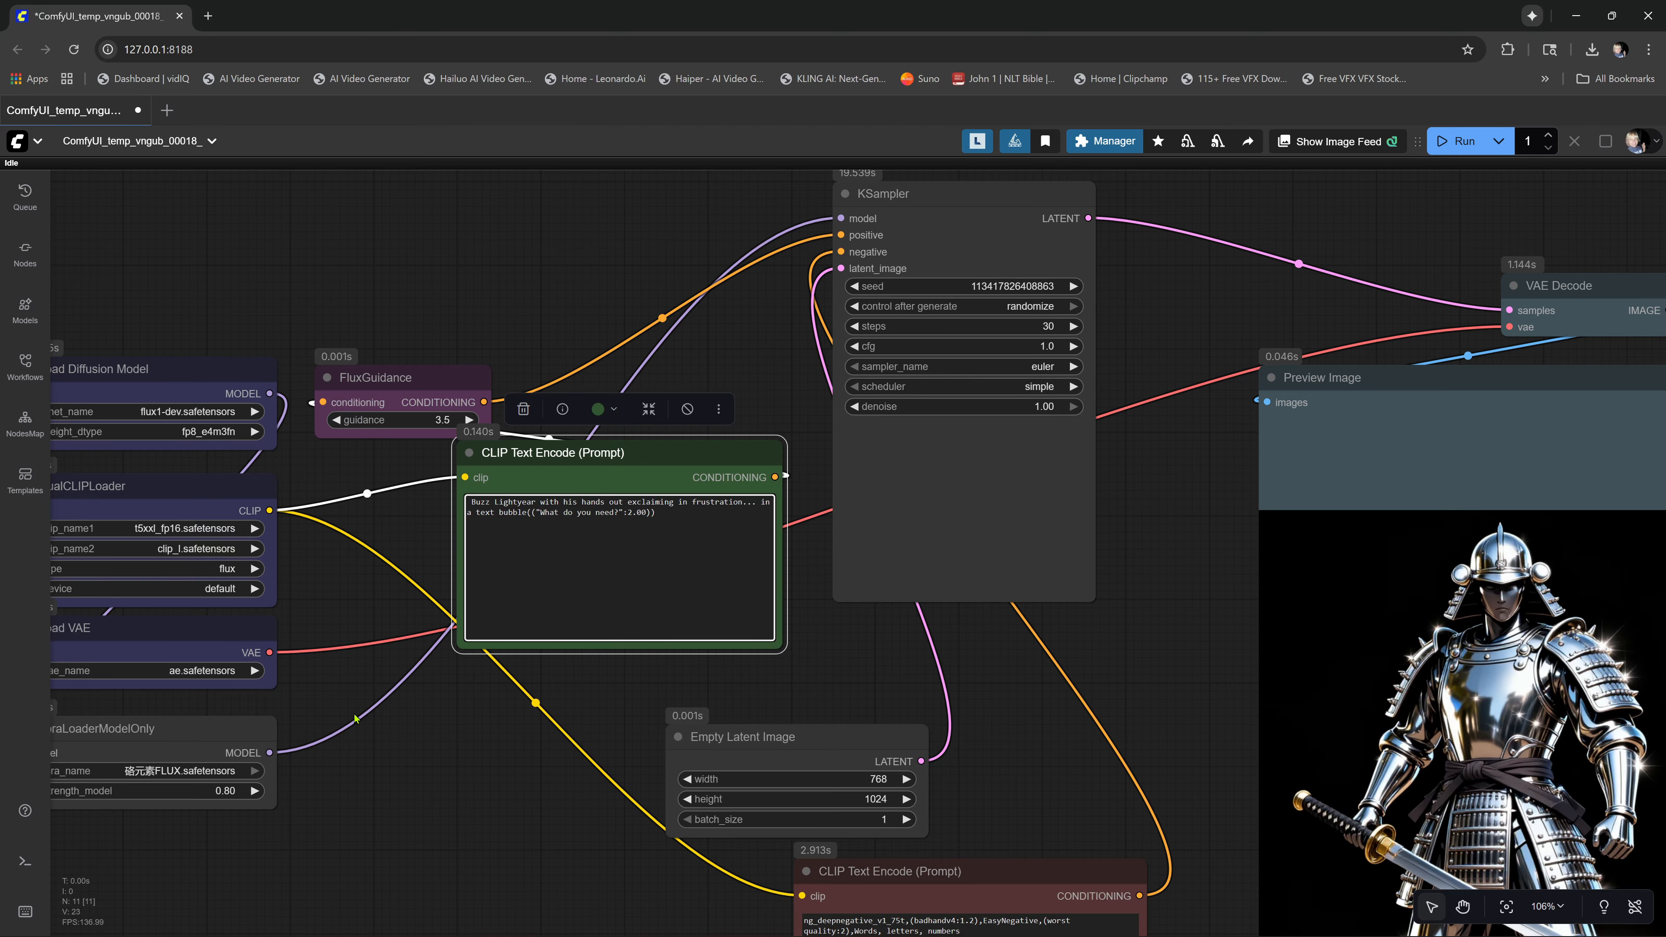
pyautogui.scroll(-2, 411, 711)
pyautogui.moveTo(433, 756); pyautogui.dragTo(539, 699)
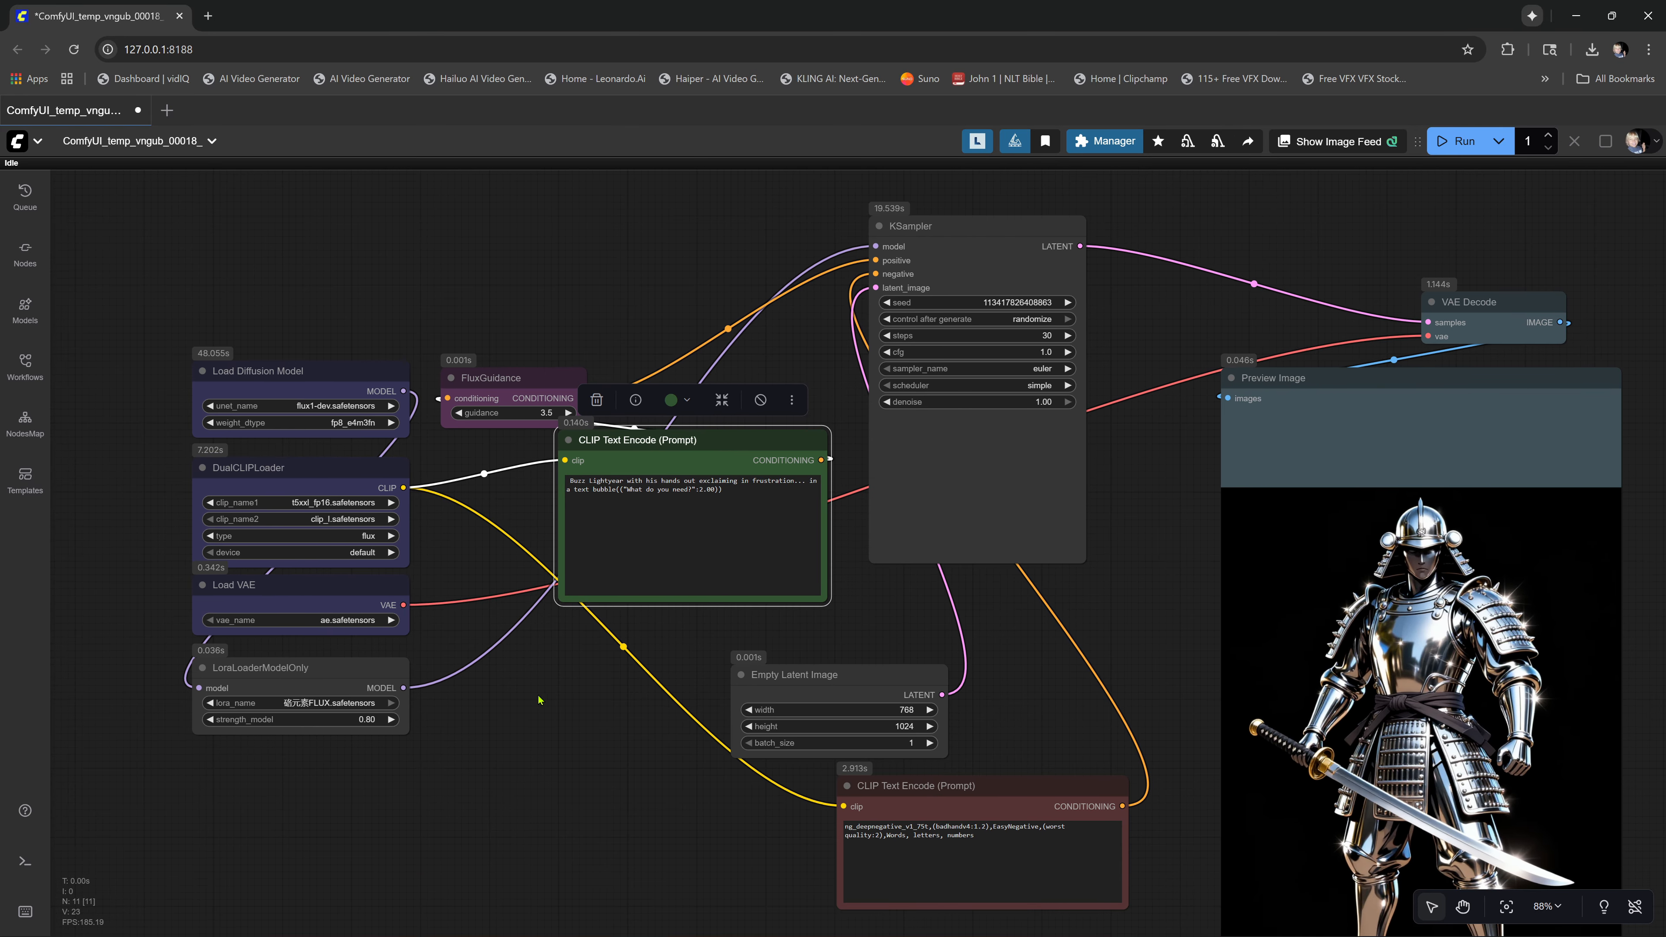
# Bypass the LoraLoaderModelOnly node and run the workflow to generate the Buzz Lightyear image without the LoRA
pyautogui.click(291, 667)
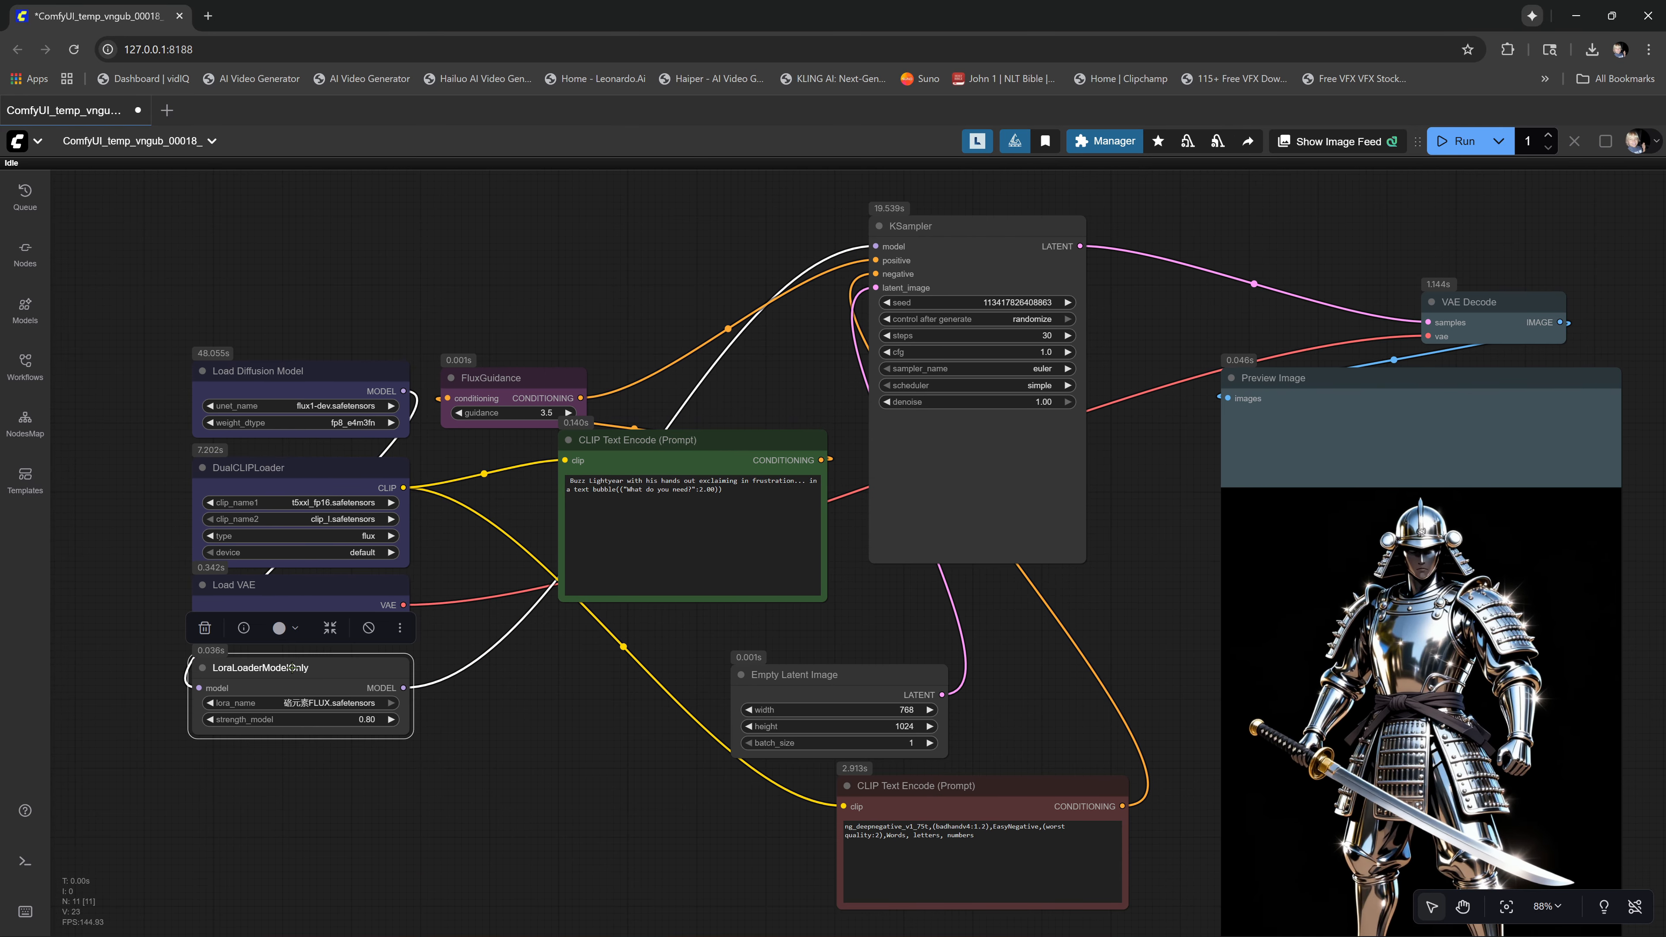
pyautogui.click(368, 627)
pyautogui.moveTo(1133, 611); pyautogui.dragTo(953, 615)
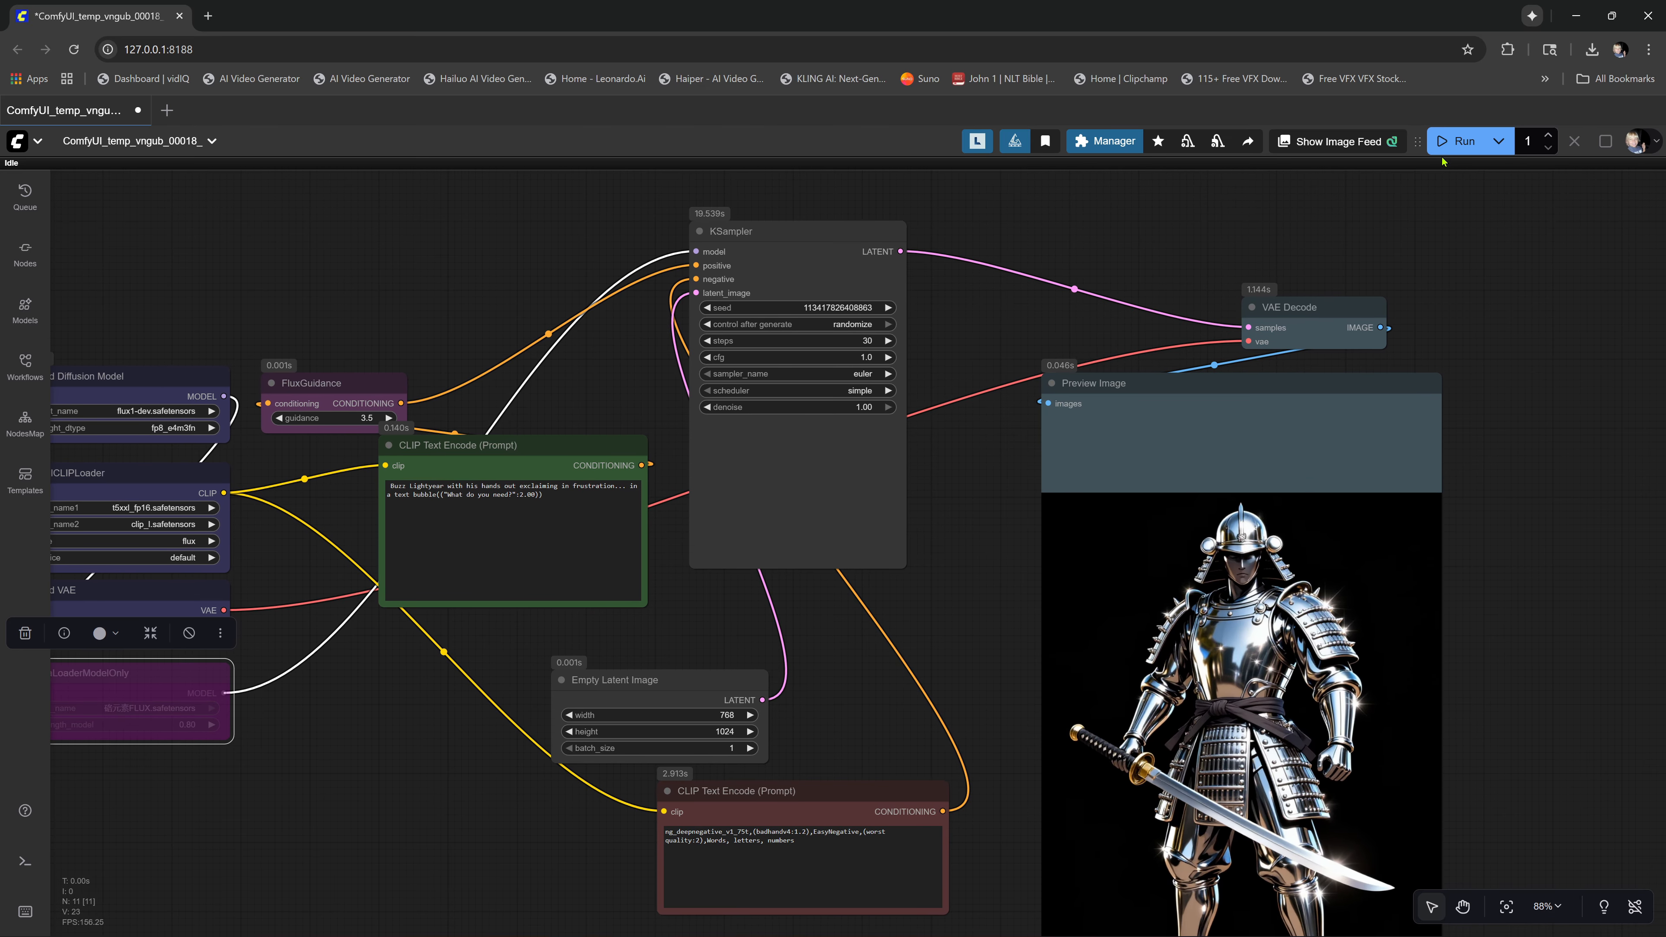
pyautogui.hotkey('ctrl', 'Return')
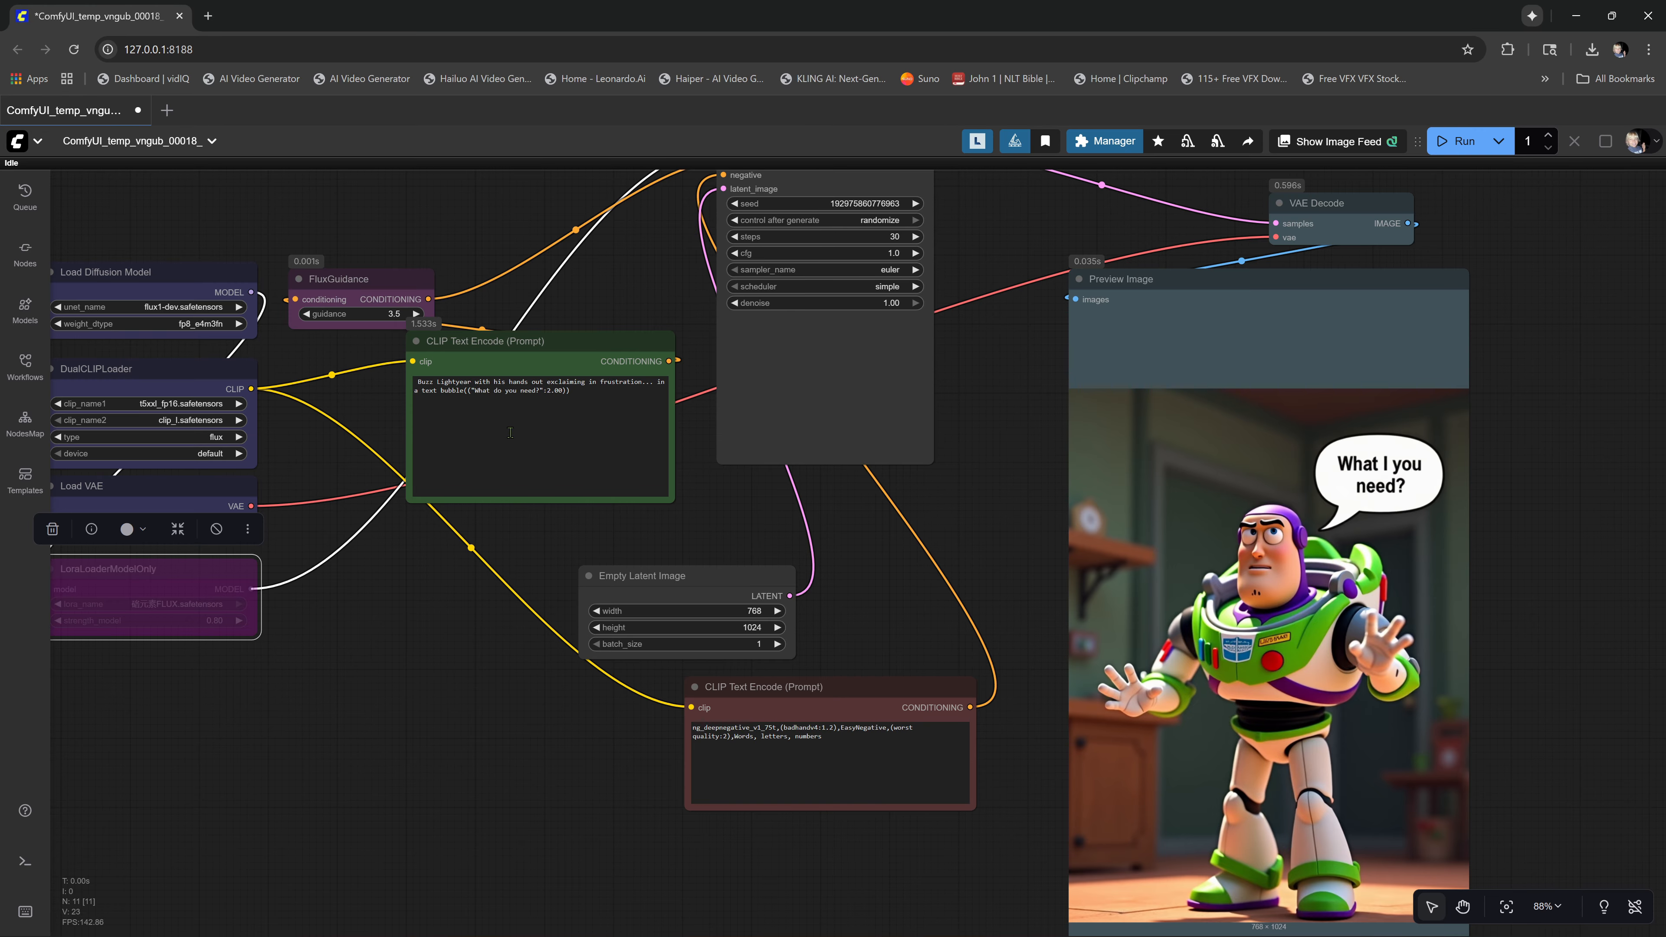
# Paste the cut trigger phrase "Chromium element," back at the start of the positive prompt, before "Buzz Lightyear"
pyautogui.click(419, 381)
pyautogui.rightClick(419, 382)
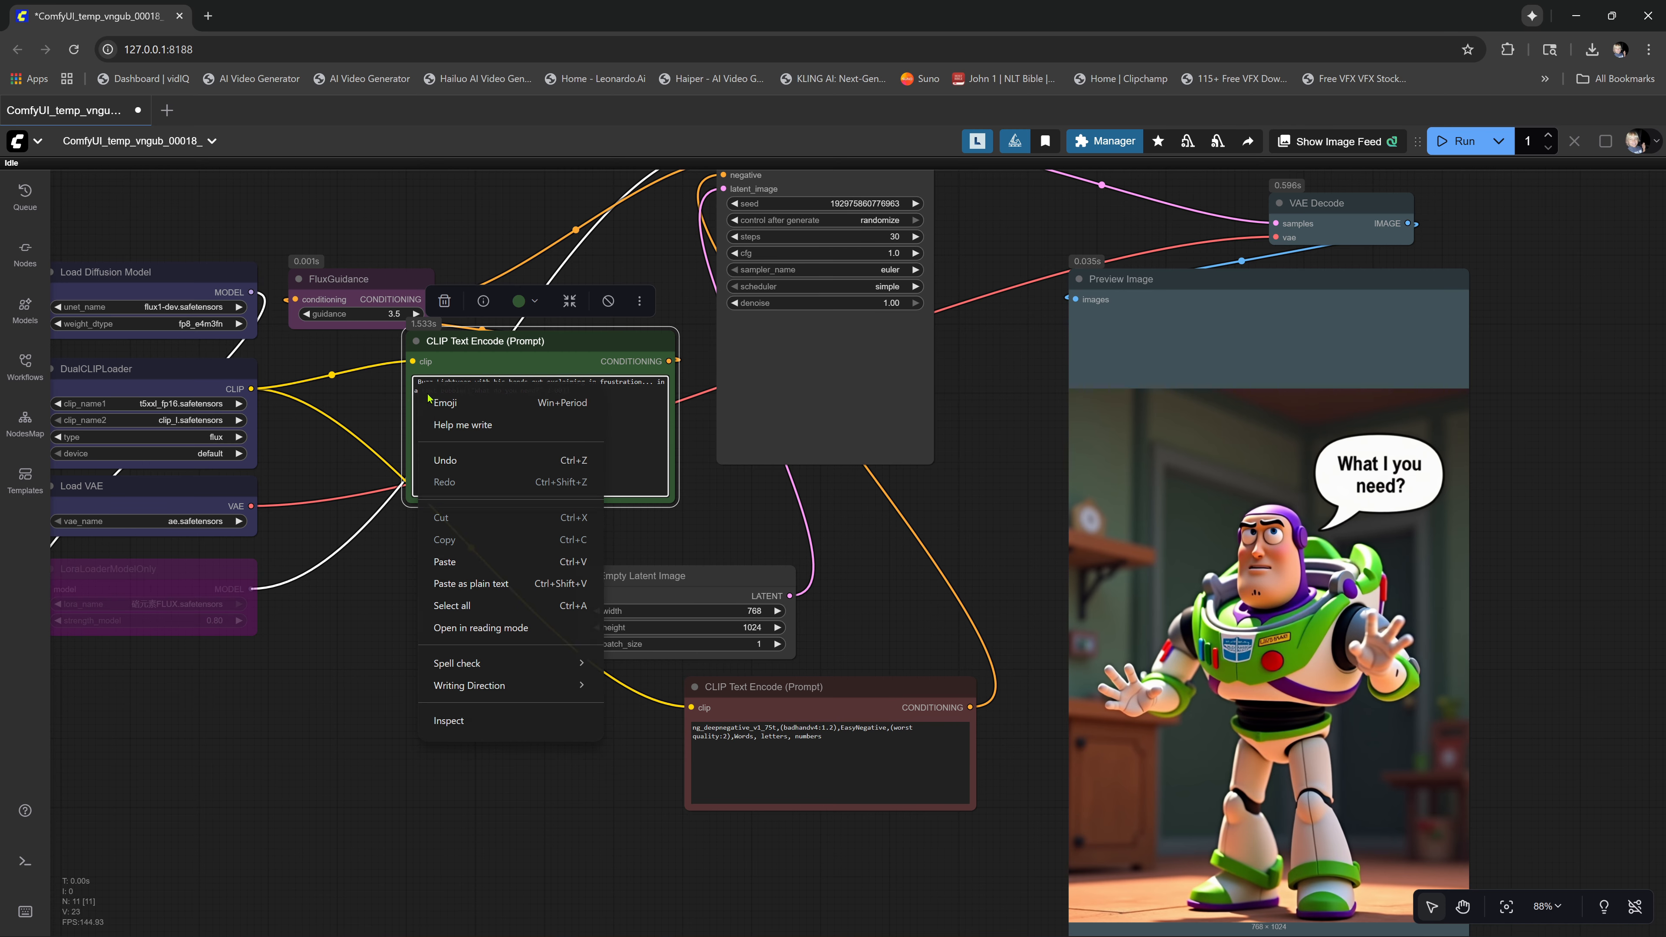
pyautogui.click(488, 554)
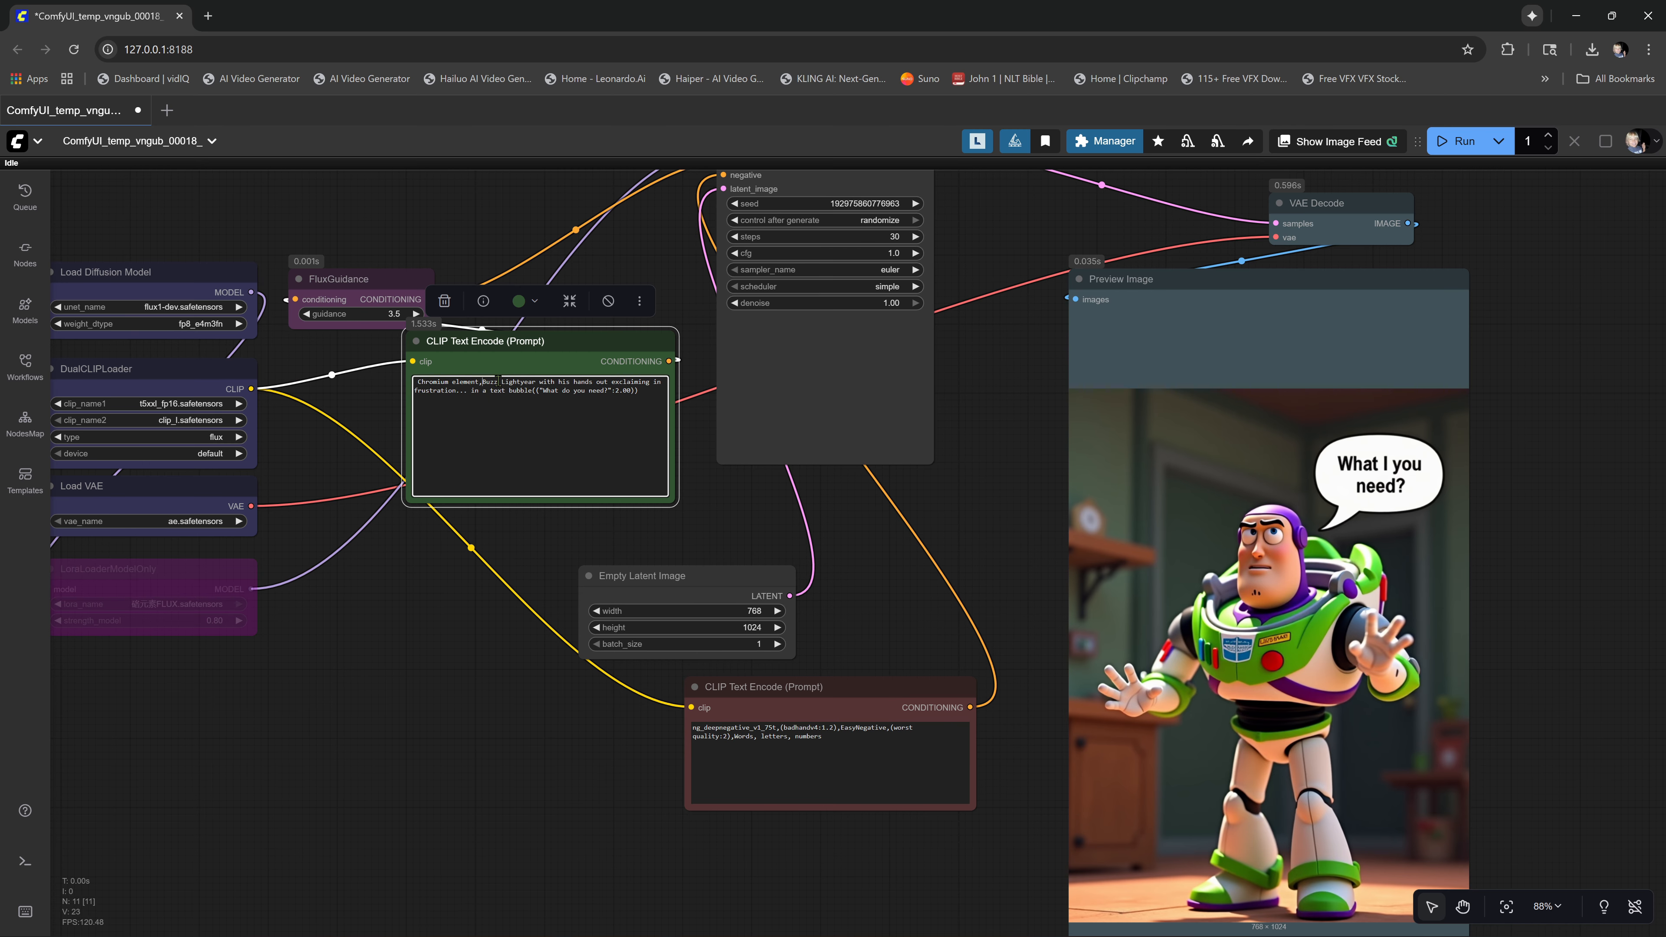
pyautogui.scroll(9, 479, 449)
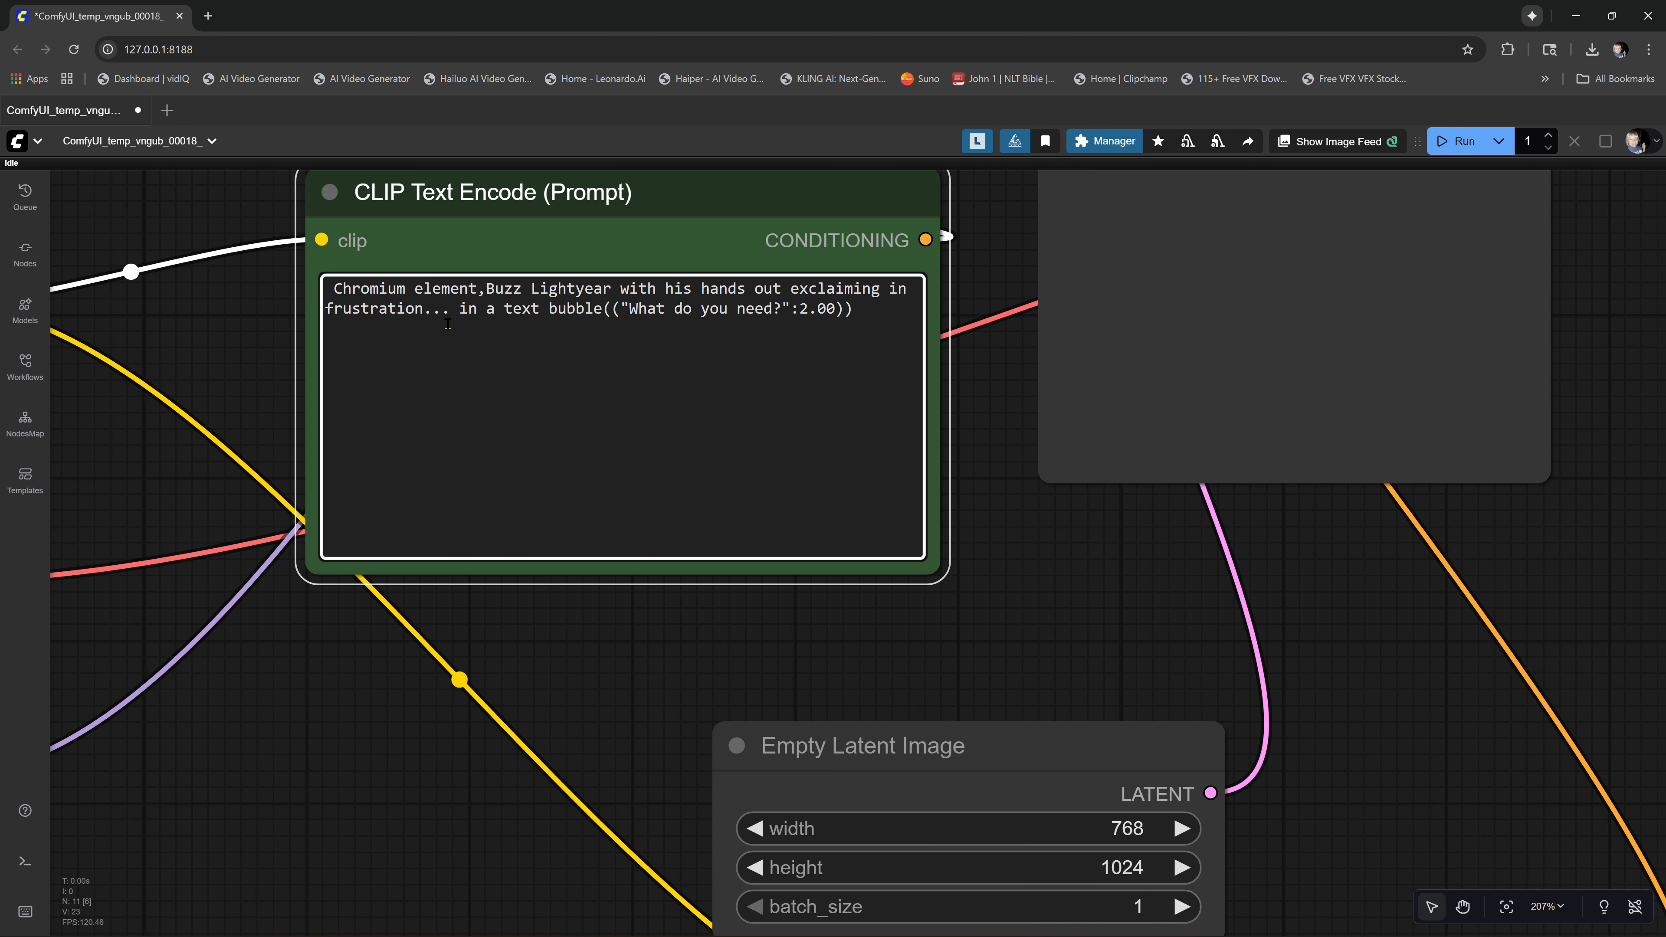